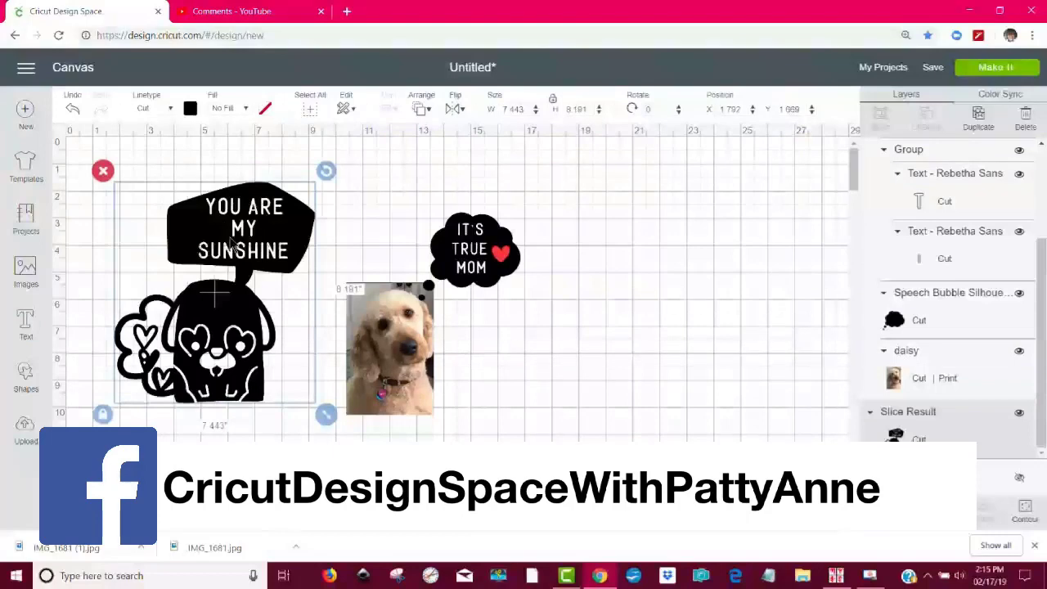
# Clear the dog photo and thought bubble group off the canvas and move the "YOU ARE MY SUNSHINE" dog to about X 15.8, Y 2.0
pyautogui.moveTo(413, 385); pyautogui.dragTo(386, 366)
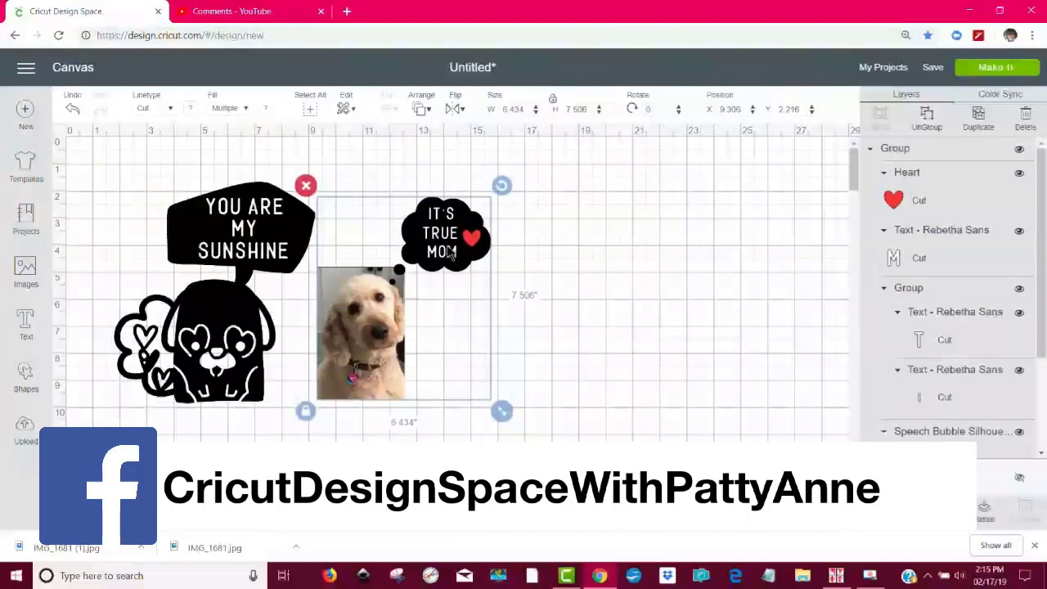
pyautogui.moveTo(366, 375); pyautogui.dragTo(421, 381)
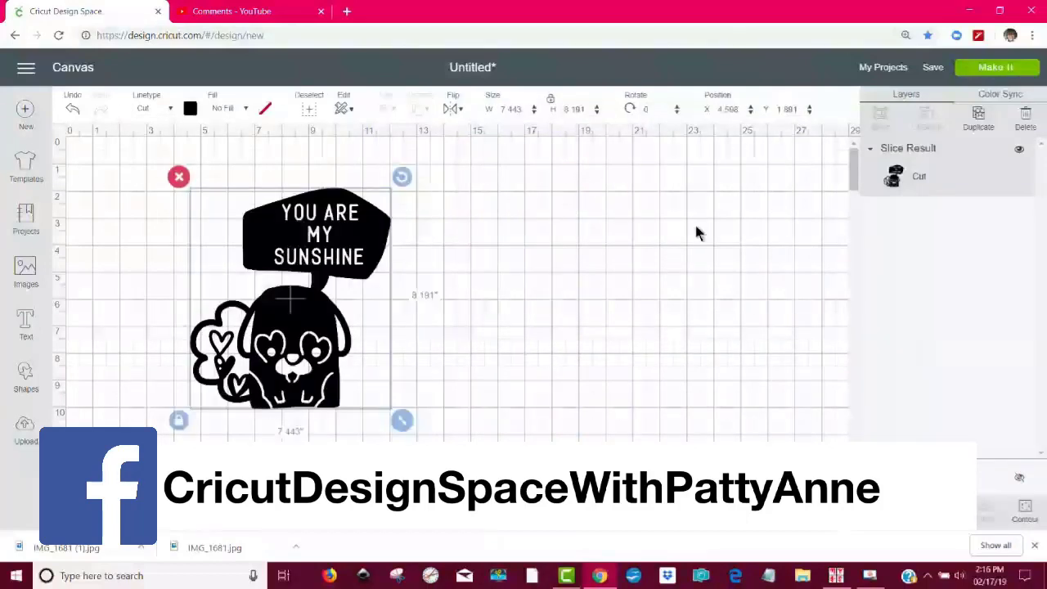
pyautogui.moveTo(294, 260); pyautogui.dragTo(596, 261)
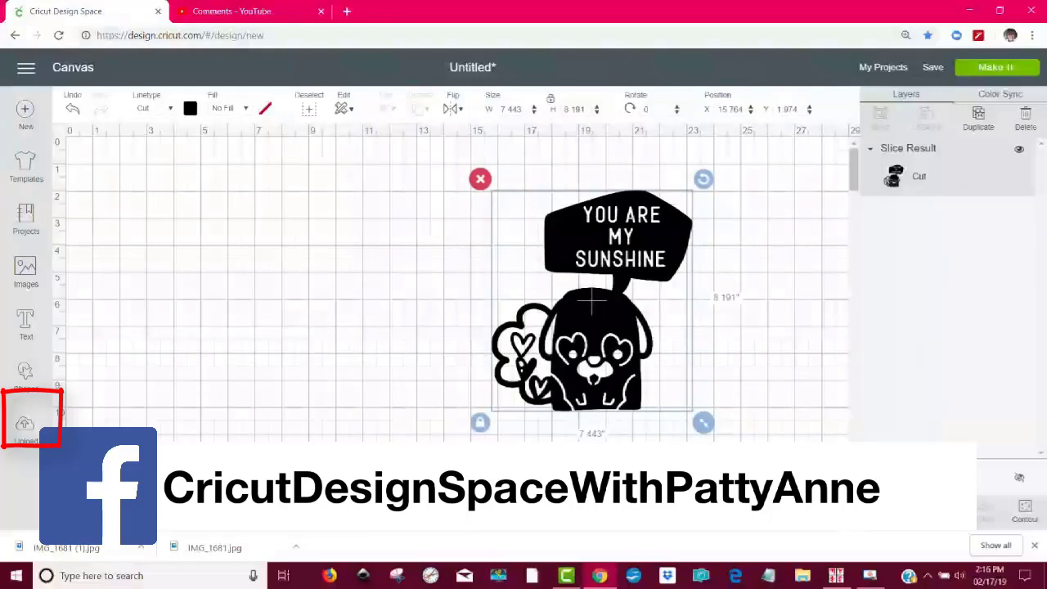
# Start an image upload and browse to the CraftBundles.com folder in Downloads
pyautogui.click(25, 426)
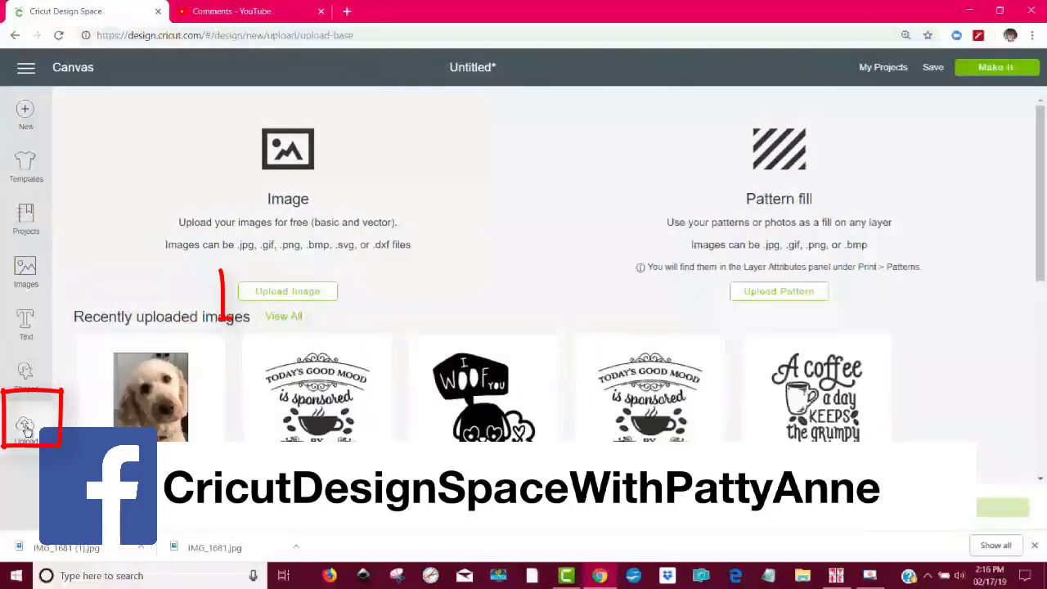
pyautogui.click(291, 292)
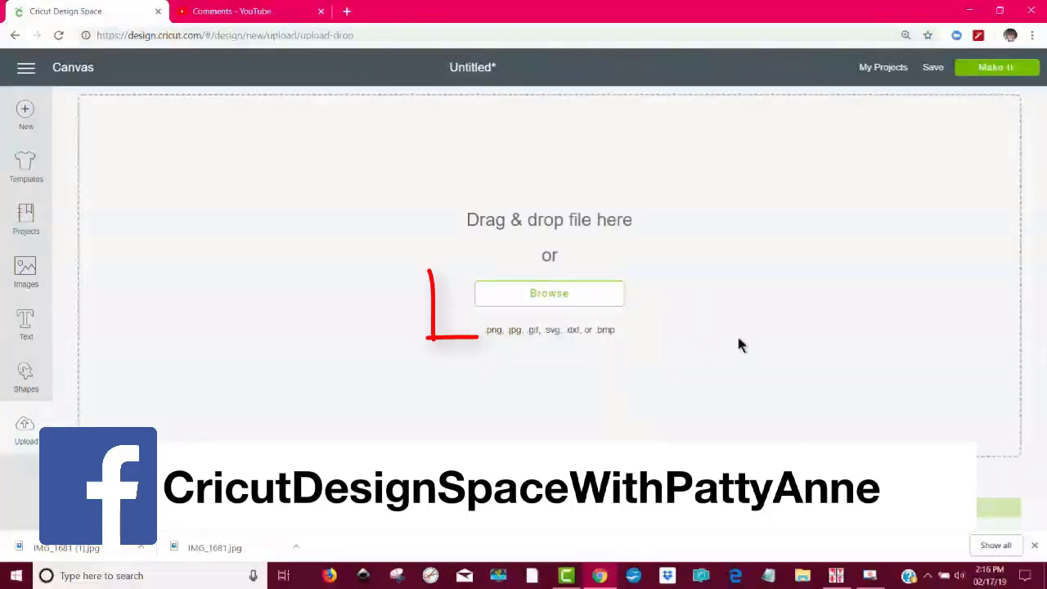
pyautogui.click(622, 303)
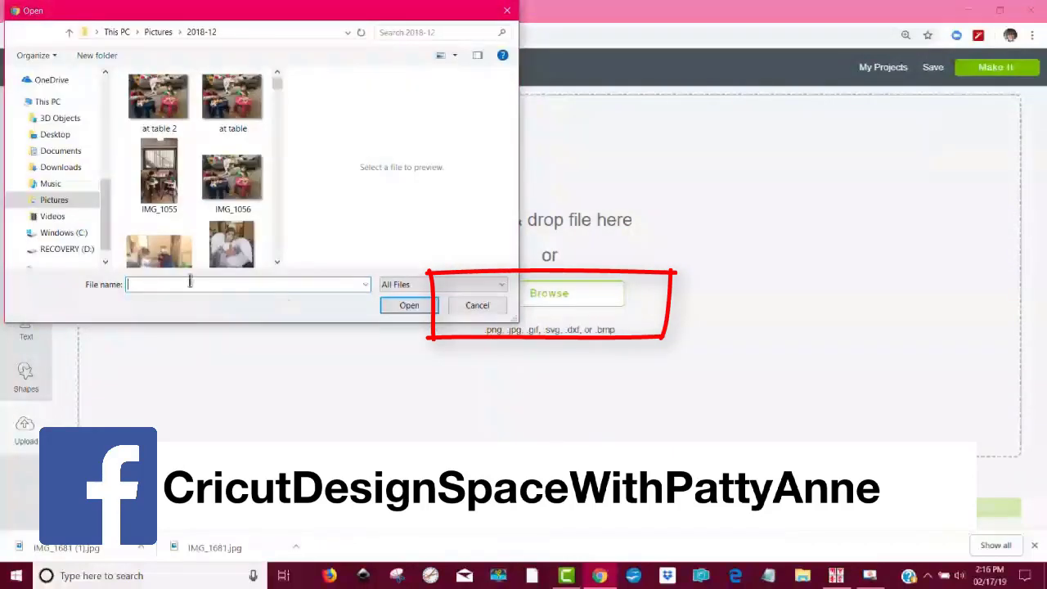
pyautogui.click(55, 169)
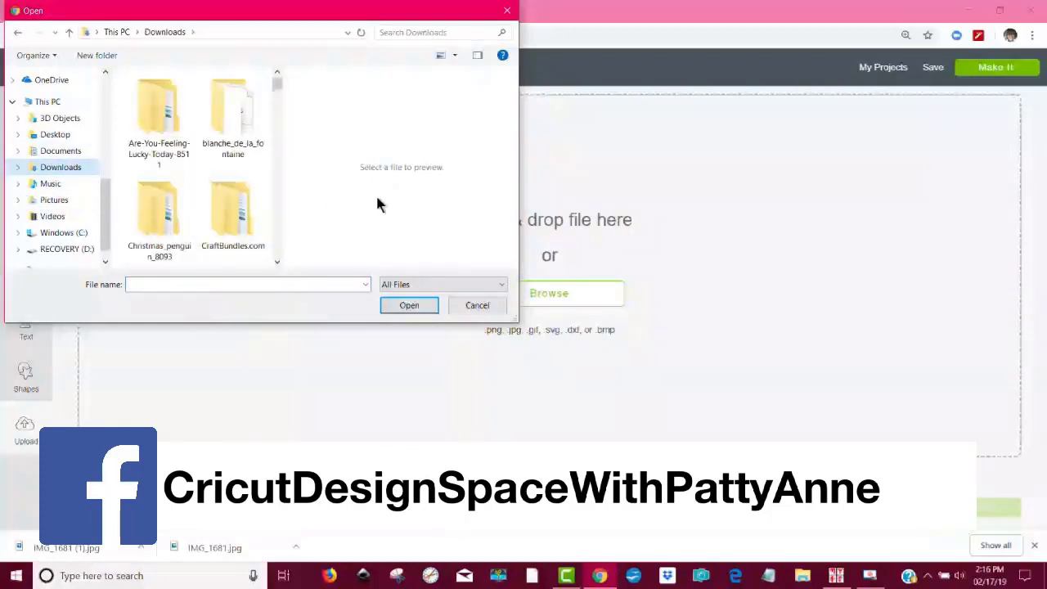
pyautogui.click(275, 262)
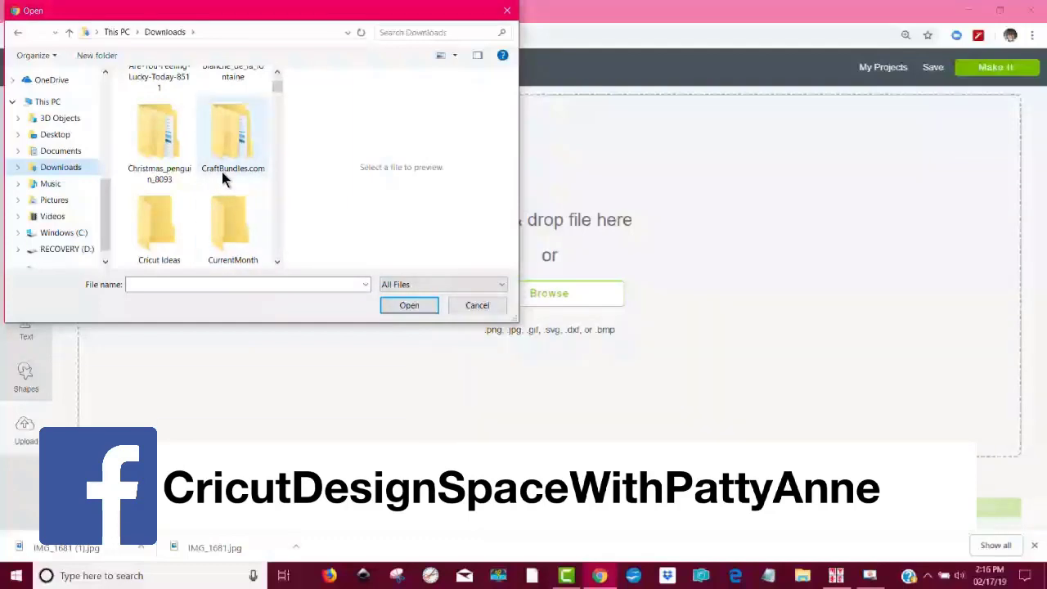
pyautogui.doubleClick(230, 130)
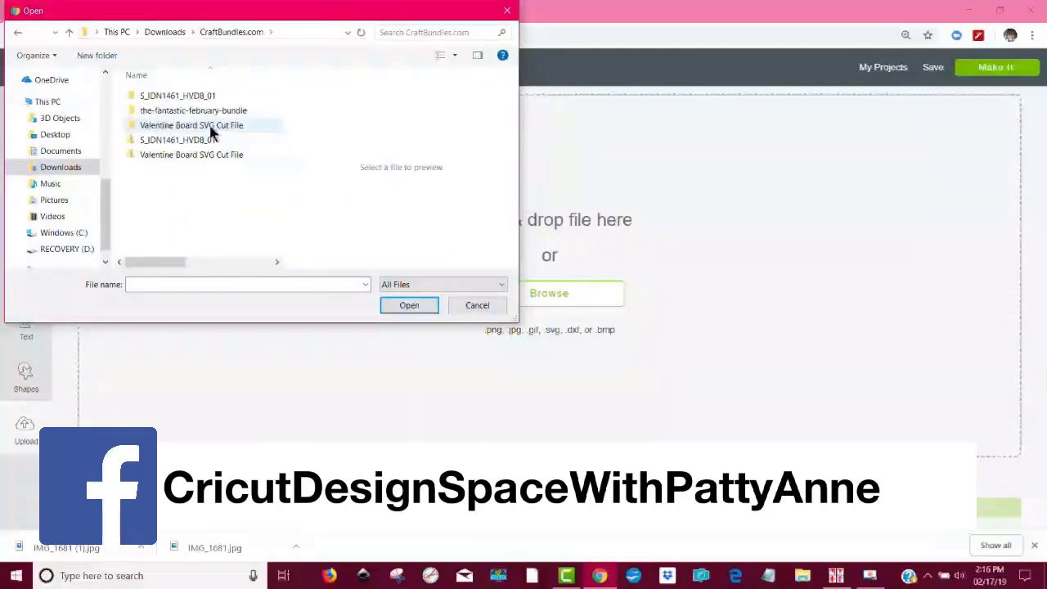
# Open the Cute Animals folder in the-fantastic-february-bundle, under 3. Graphics and 2. All Graphics
pyautogui.doubleClick(250, 110)
pyautogui.doubleClick(246, 95)
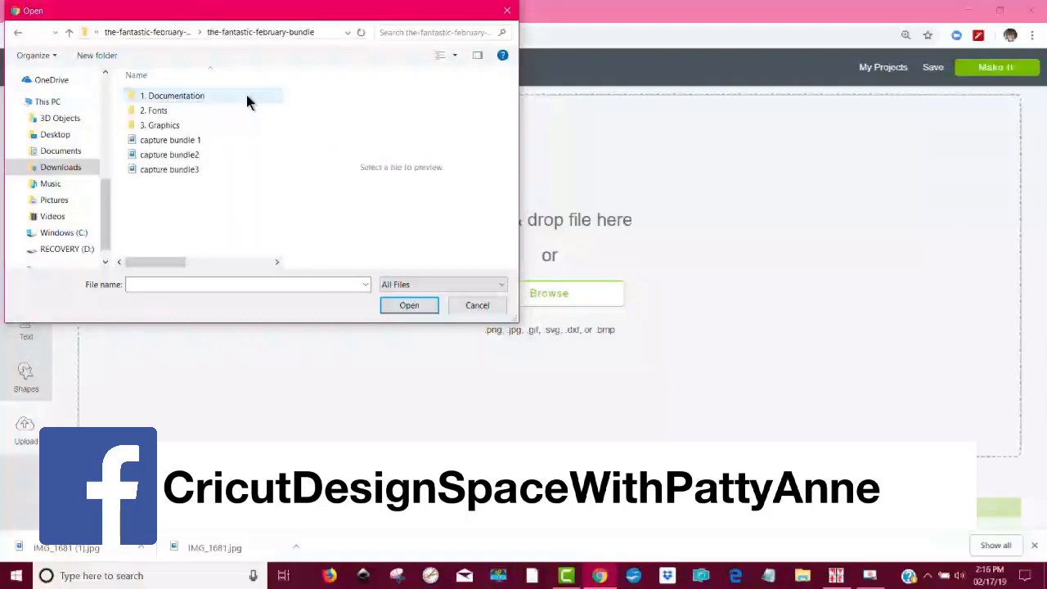
pyautogui.doubleClick(179, 127)
pyautogui.doubleClick(181, 115)
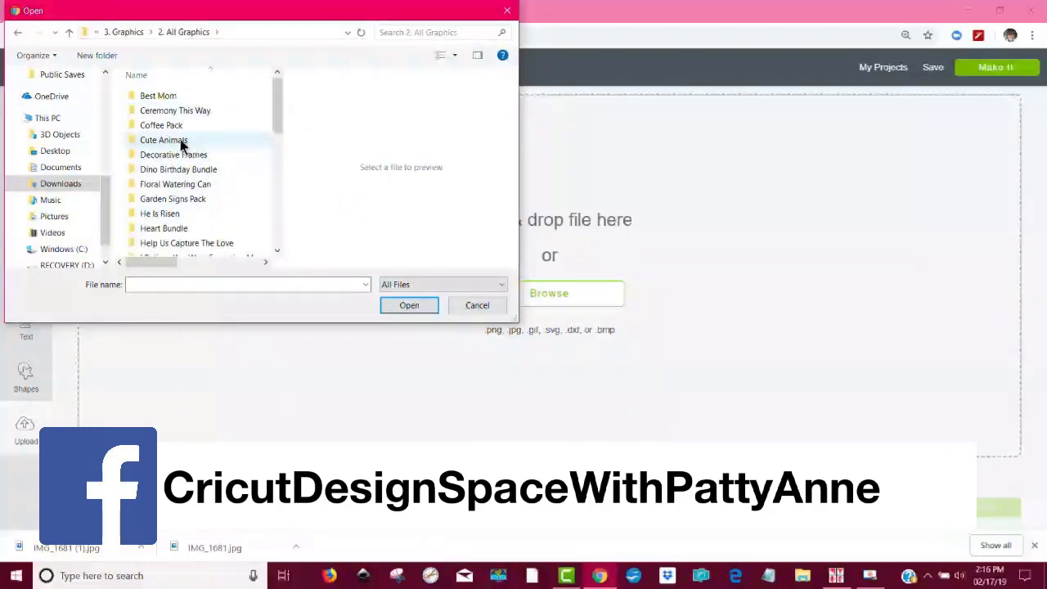
pyautogui.click(161, 142)
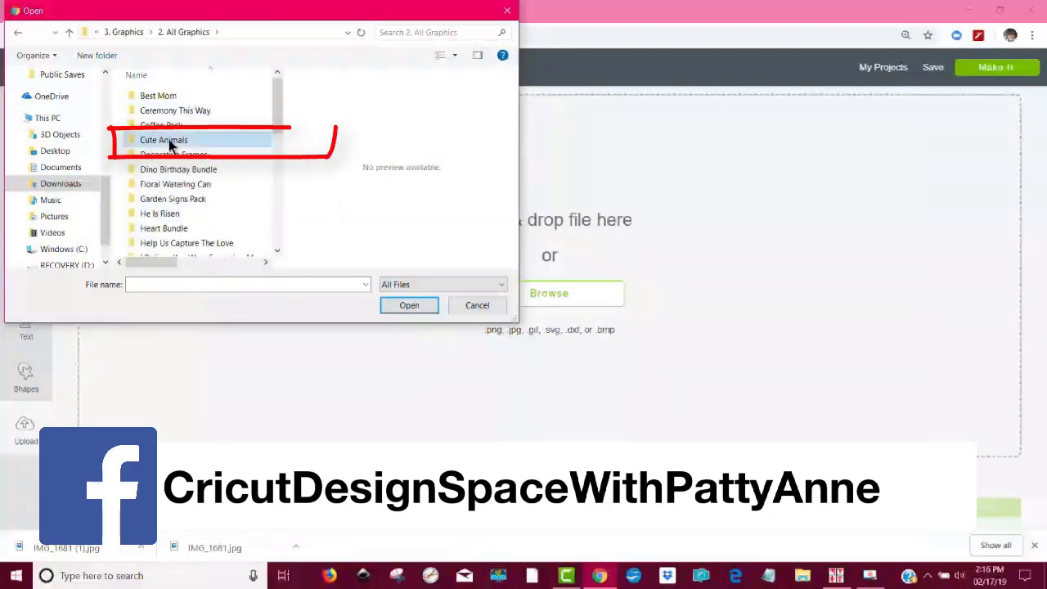
pyautogui.doubleClick(170, 144)
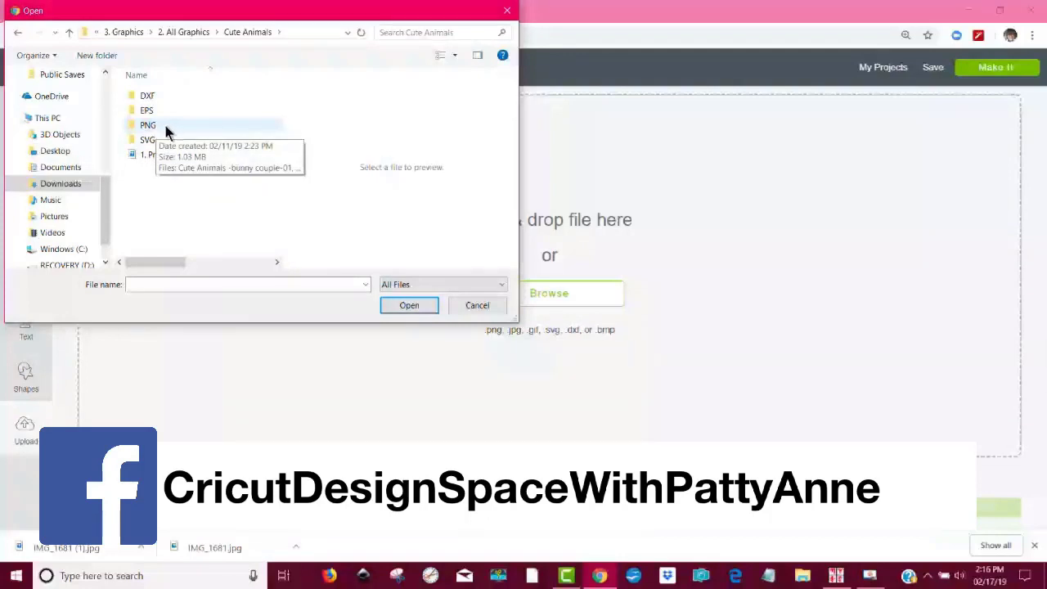
# Look through the animal images in the PNG folder and return to the Cute Animals folder
pyautogui.doubleClick(184, 129)
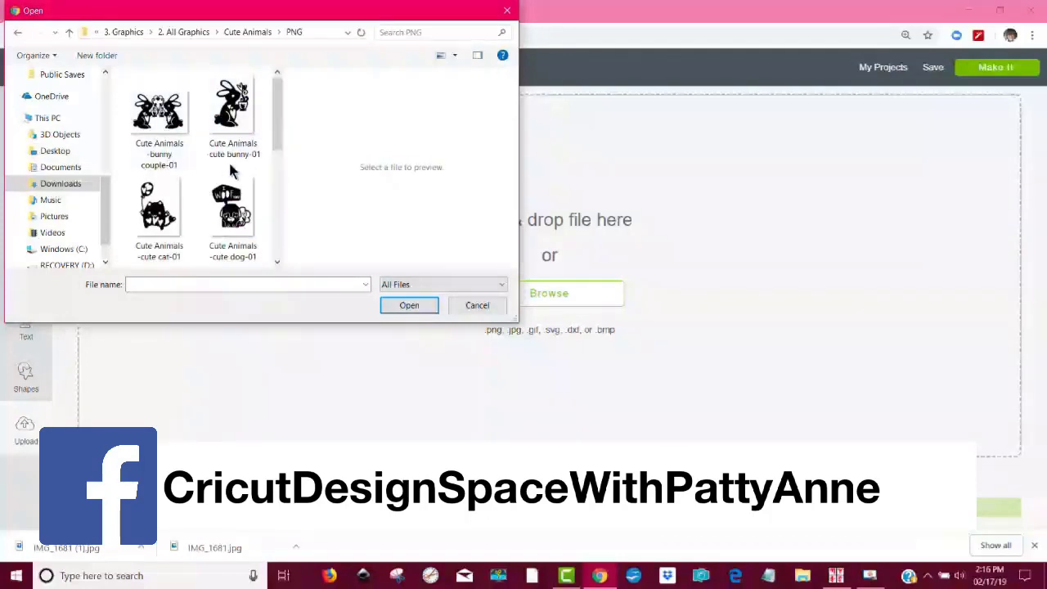
pyautogui.scroll(-3, 252, 172)
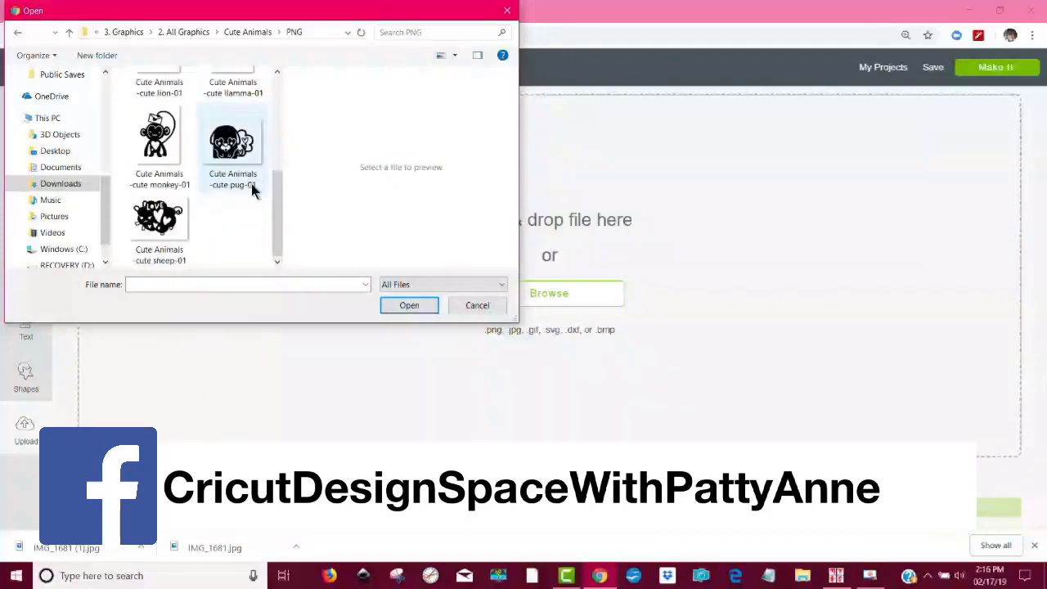
pyautogui.scroll(3, 252, 190)
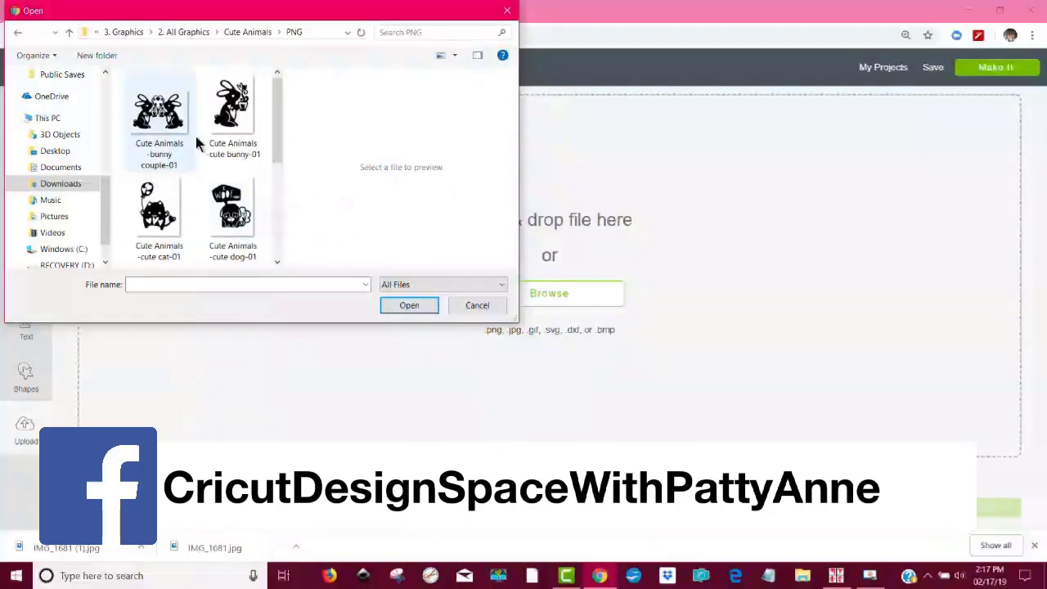
pyautogui.click(69, 33)
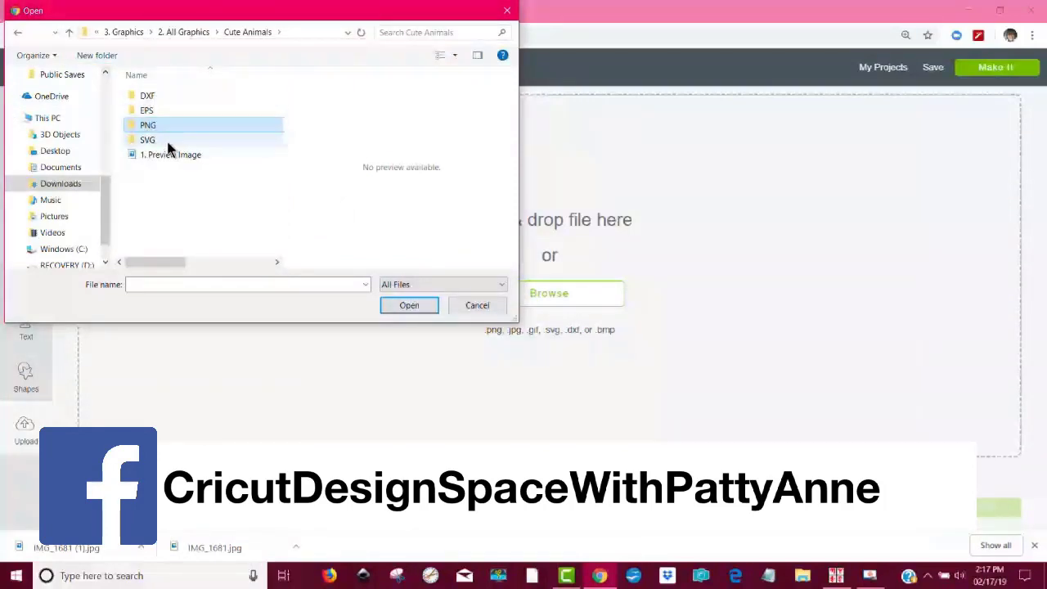
pyautogui.click(283, 188)
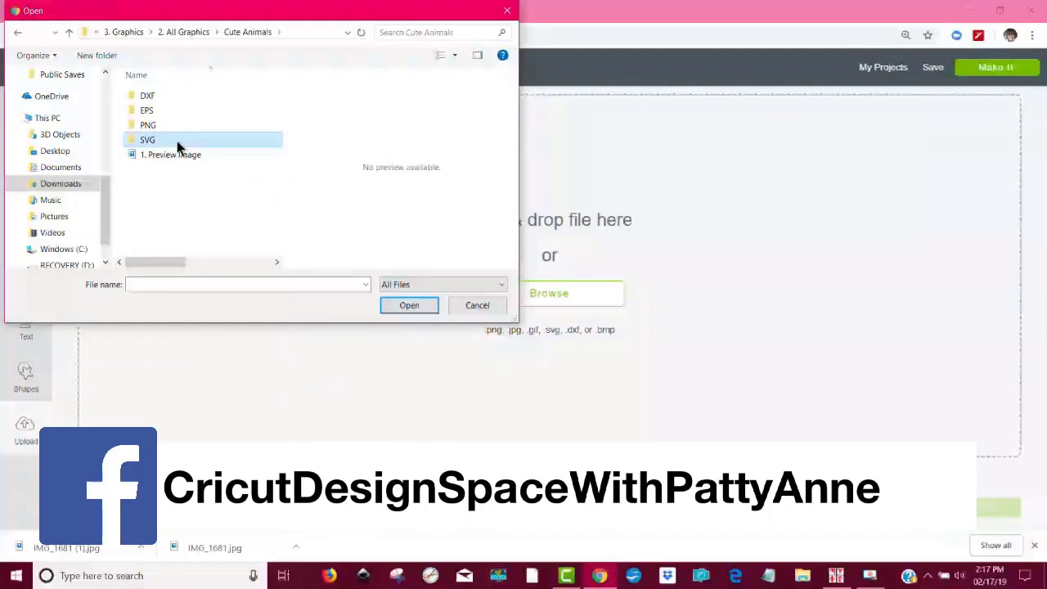
# Upload Cute Animals -cute dog-01 from the SVG folder, save it and insert it on the canvas
pyautogui.doubleClick(177, 143)
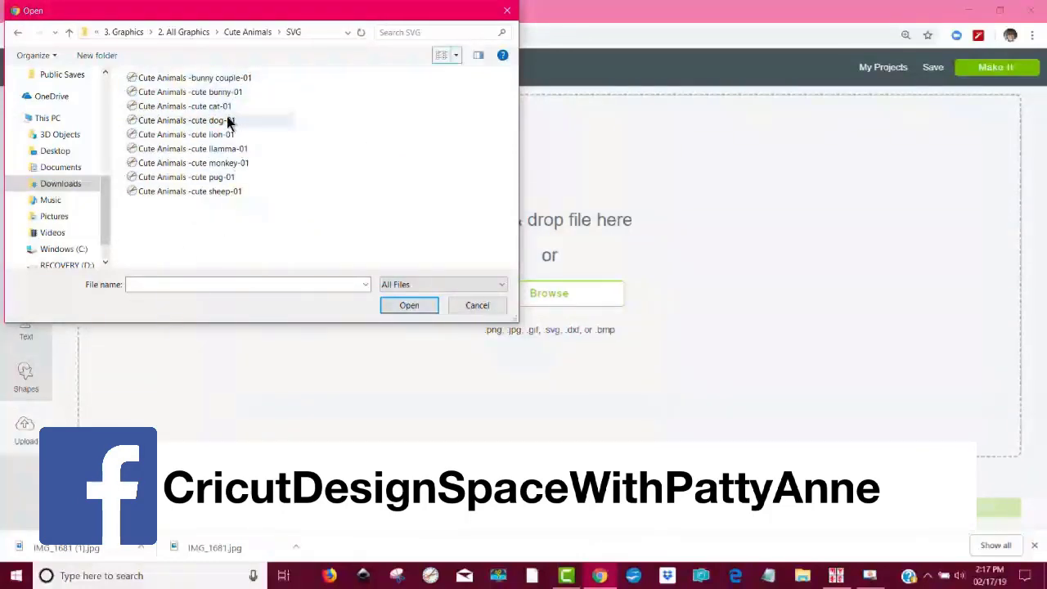
pyautogui.click(221, 127)
pyautogui.click(411, 304)
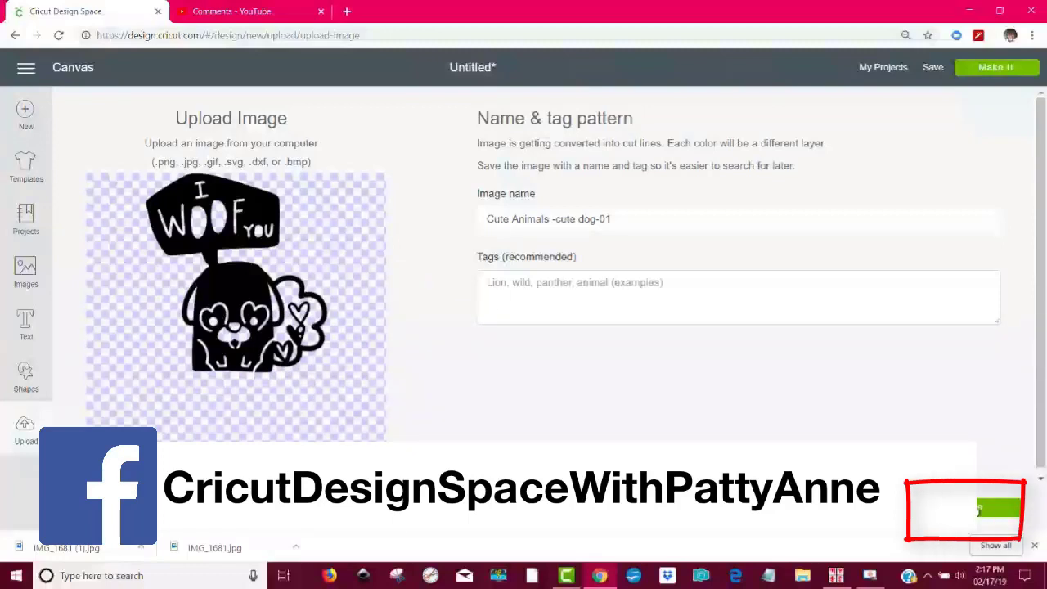
pyautogui.click(978, 511)
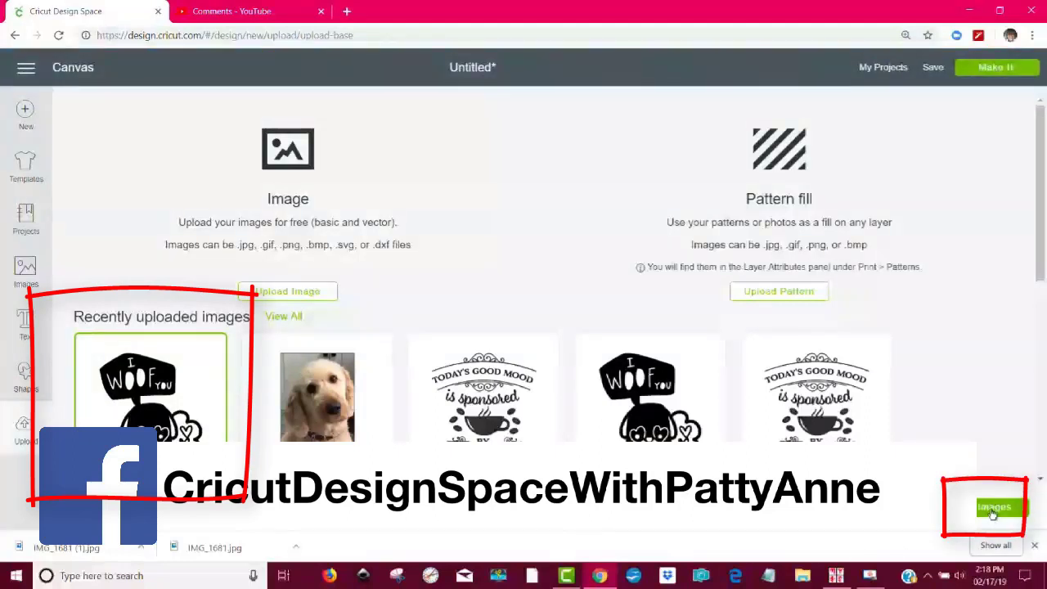
pyautogui.click(994, 509)
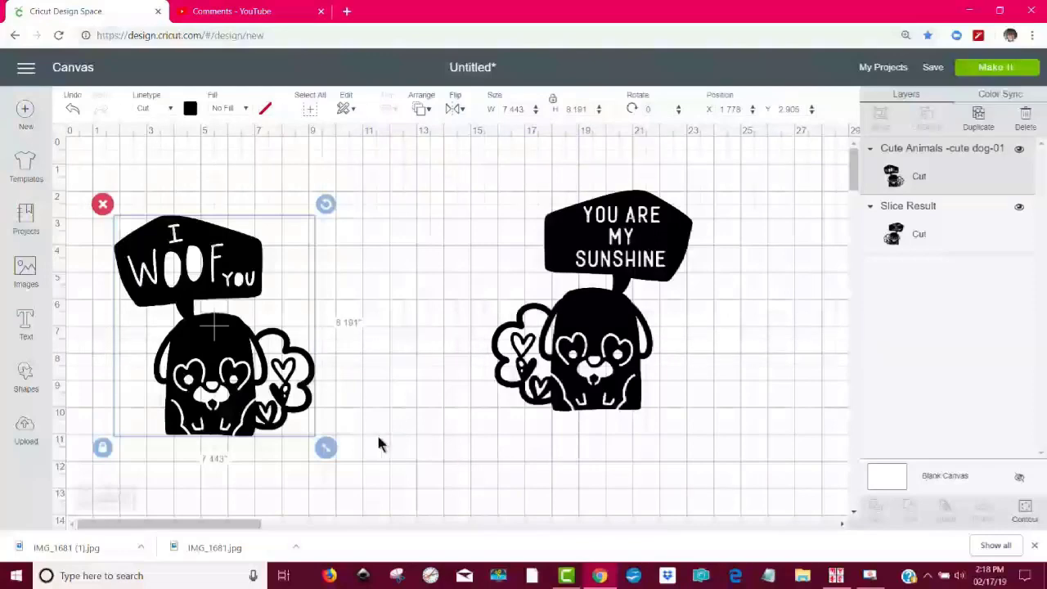
# Swap the two dog designs, placing the sunshine dog at X 0.25, Y 0.78 and the "I WOOF YOU" dog at about X 15.1, Y 2.3
pyautogui.moveTo(247, 386); pyautogui.dragTo(317, 367)
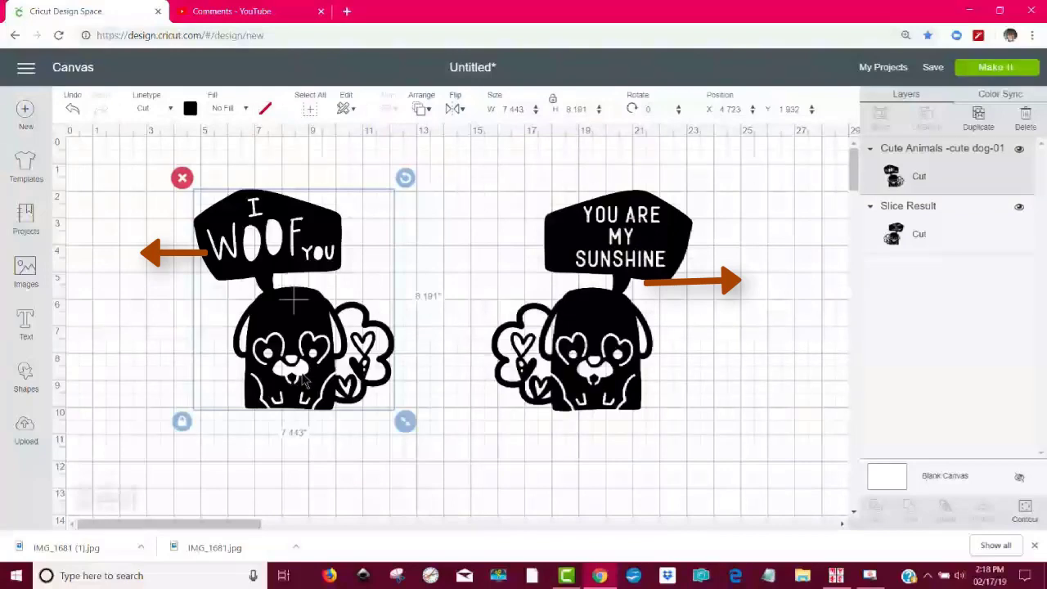
pyautogui.moveTo(535, 326); pyautogui.dragTo(108, 328)
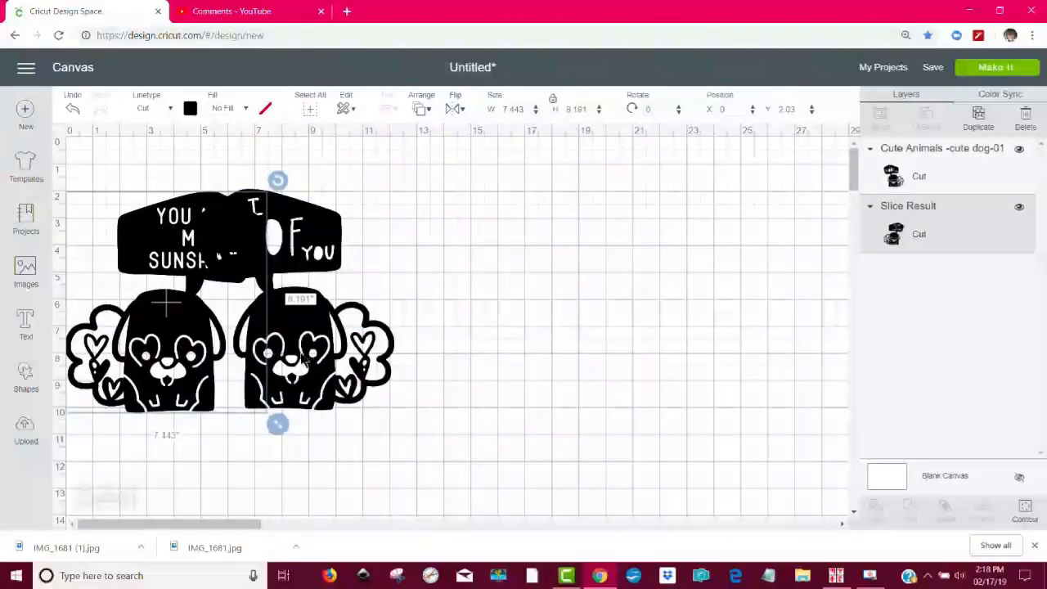
pyautogui.moveTo(321, 380); pyautogui.dragTo(632, 356)
pyautogui.moveTo(192, 378); pyautogui.dragTo(200, 344)
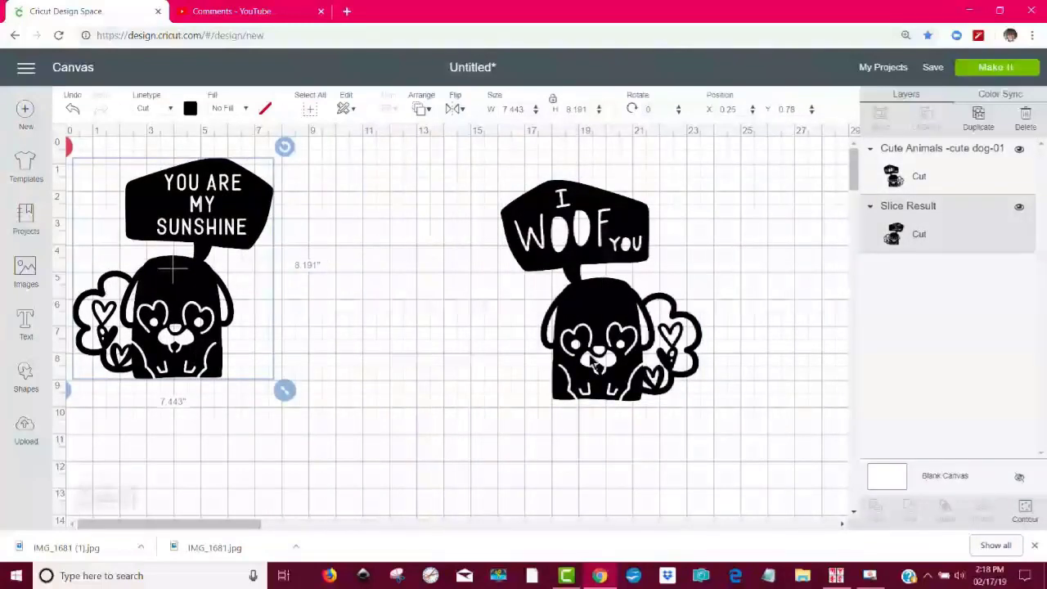
pyautogui.moveTo(595, 366); pyautogui.dragTo(567, 384)
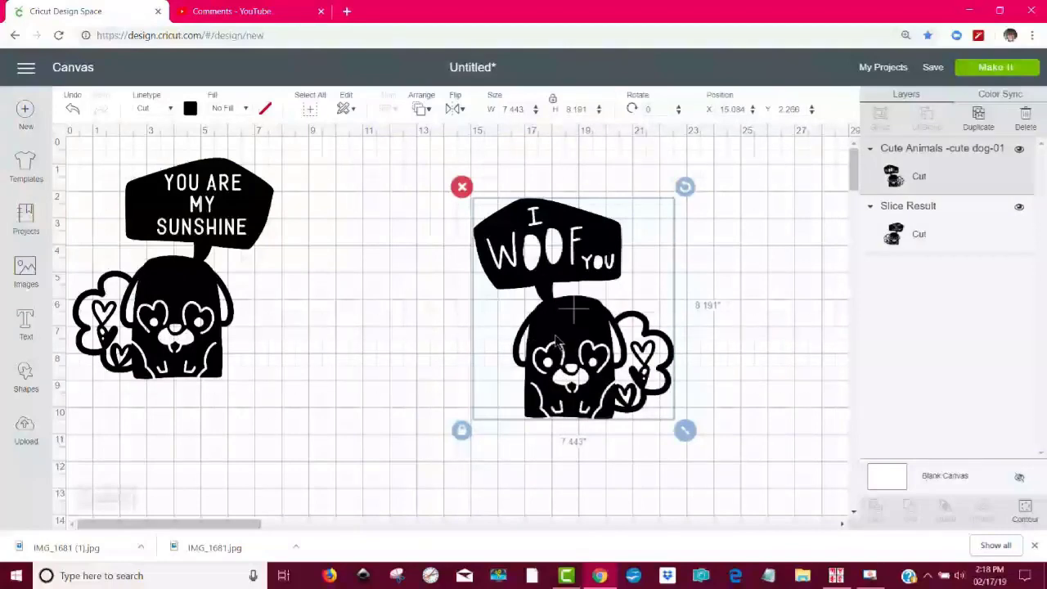
# Try flipping the "I WOOF YOU" dog vertically and undo the flip
pyautogui.click(459, 111)
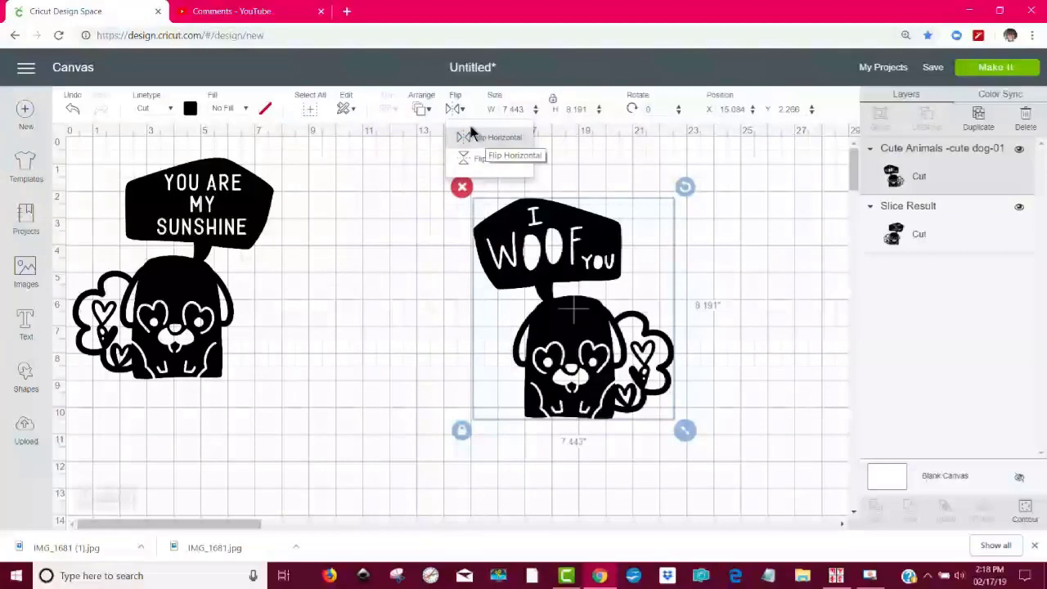
pyautogui.click(520, 164)
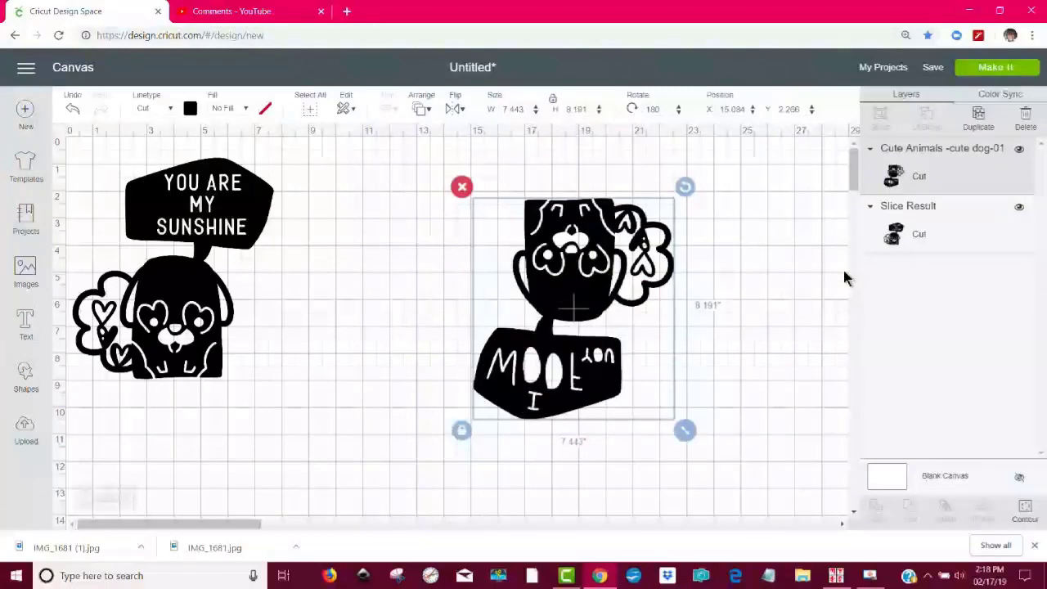
pyautogui.click(73, 109)
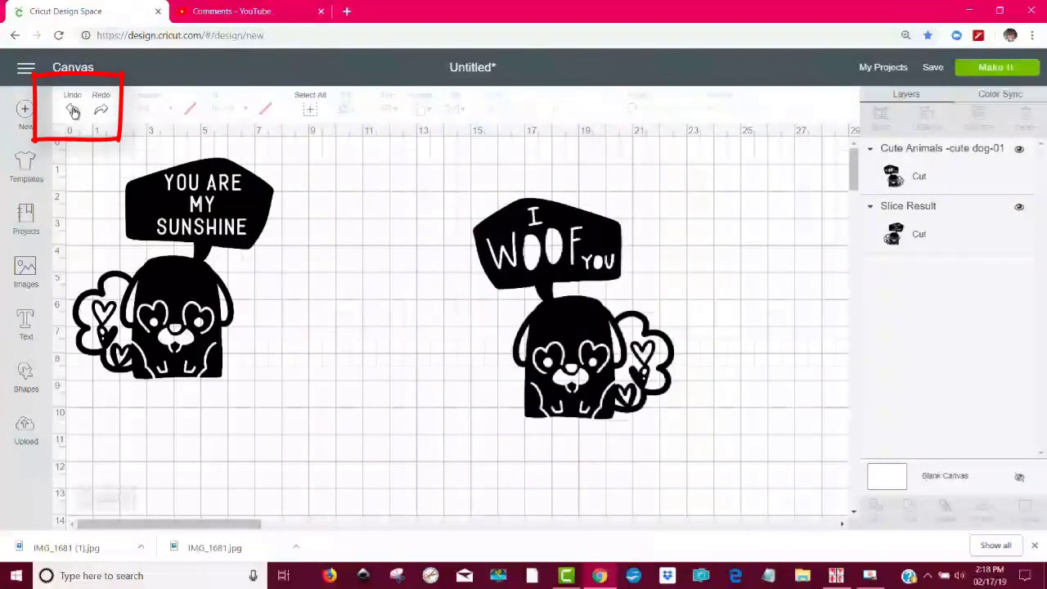
# Flip the "I WOOF YOU" dog horizontally and deselect it
pyautogui.click(550, 267)
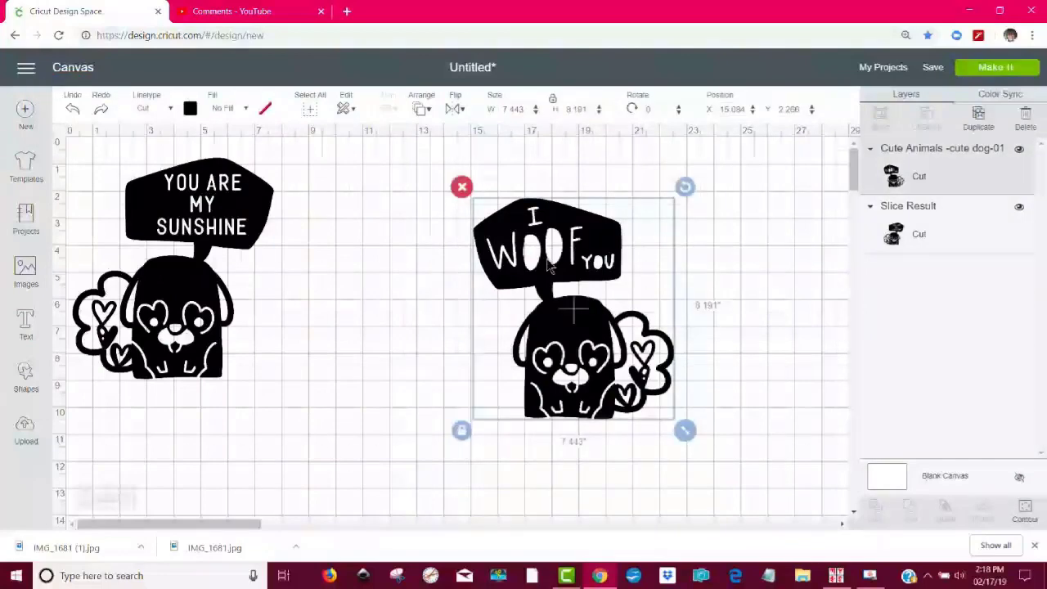
pyautogui.click(461, 112)
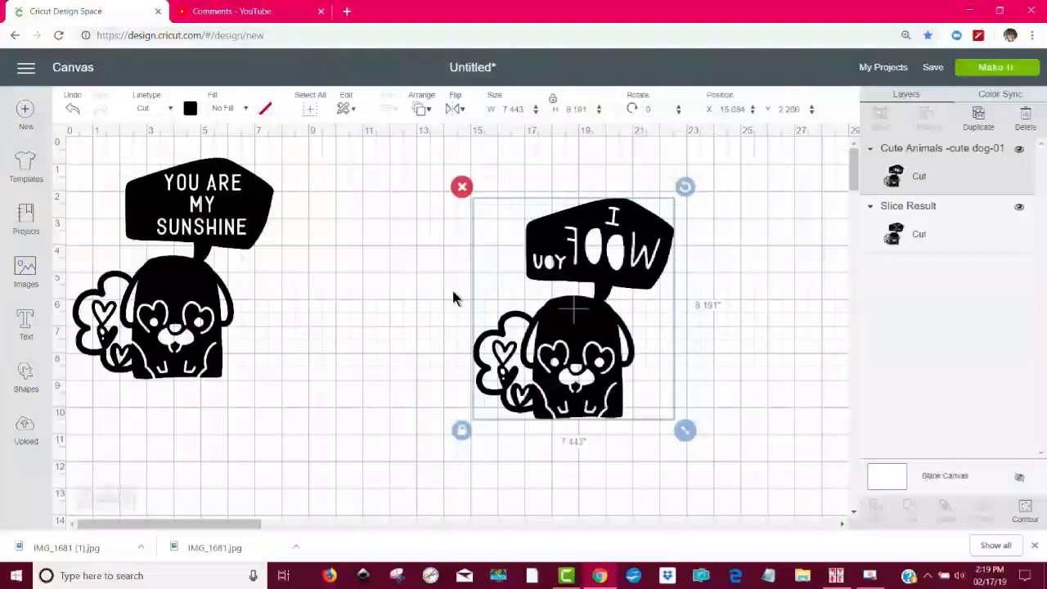
pyautogui.click(334, 455)
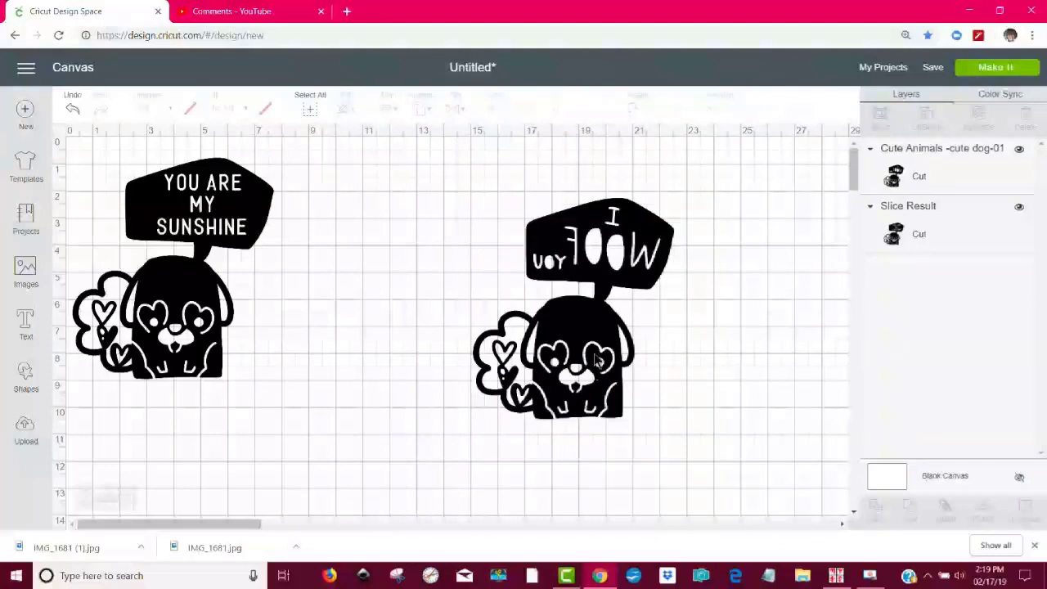
# Hide all the "I WOOF YOU" letter contours in the flipped dog's speech bubble and return to the canvas
pyautogui.click(602, 360)
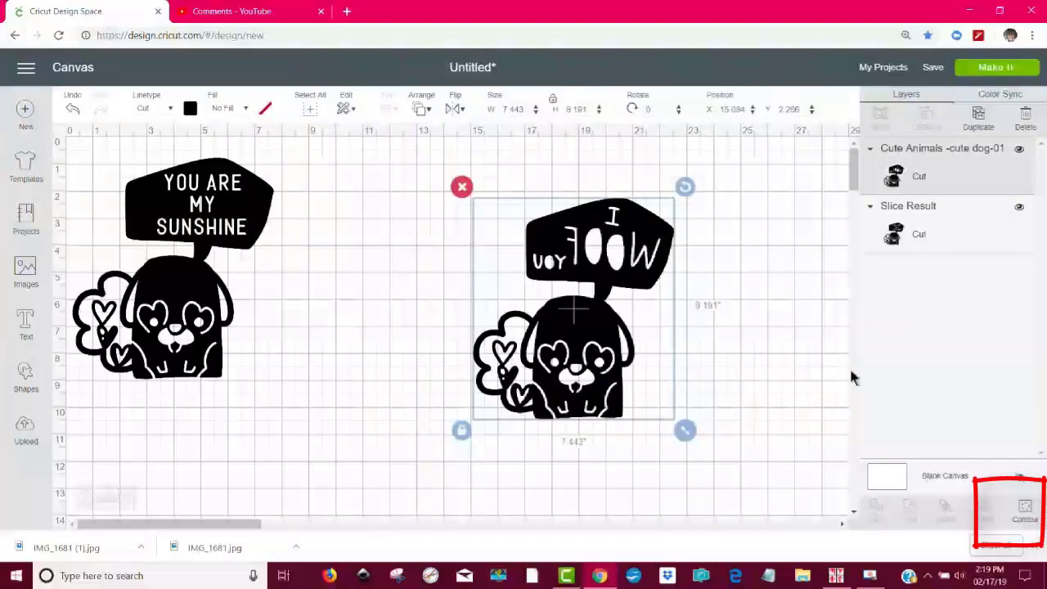
pyautogui.click(1033, 518)
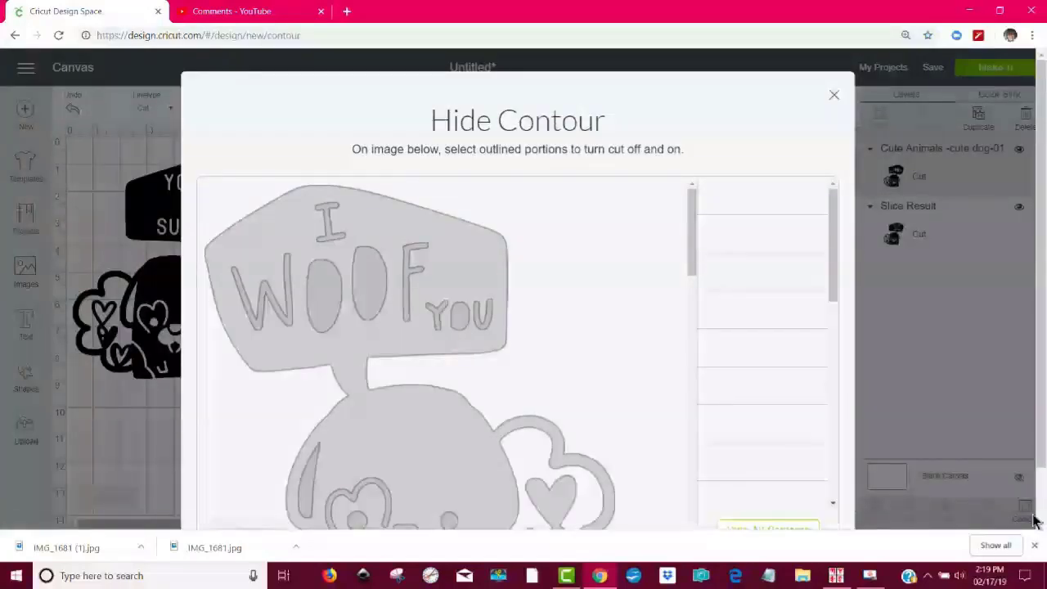
pyautogui.click(324, 320)
pyautogui.click(279, 315)
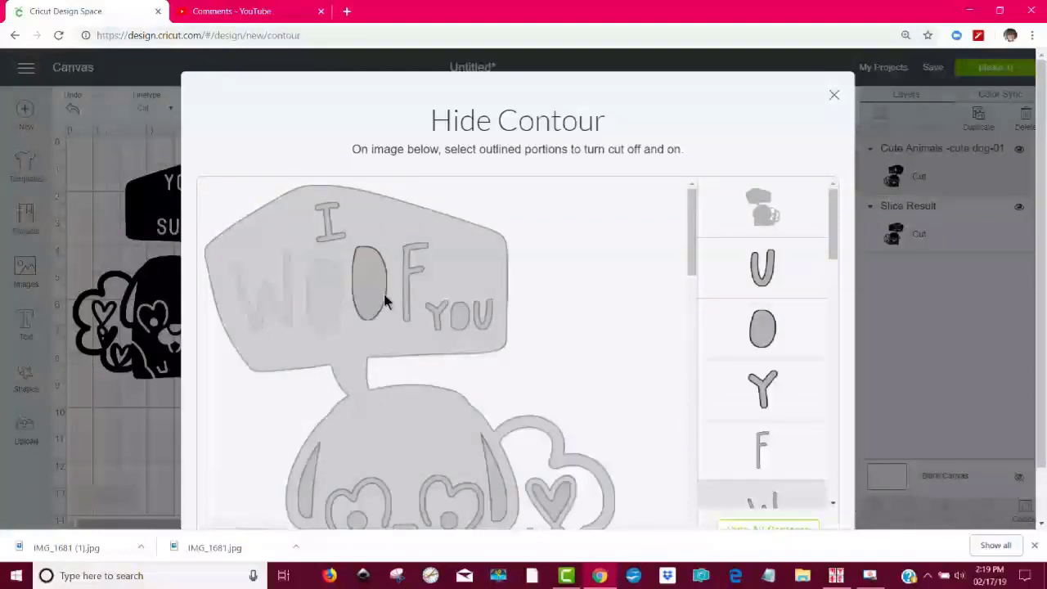
pyautogui.click(387, 295)
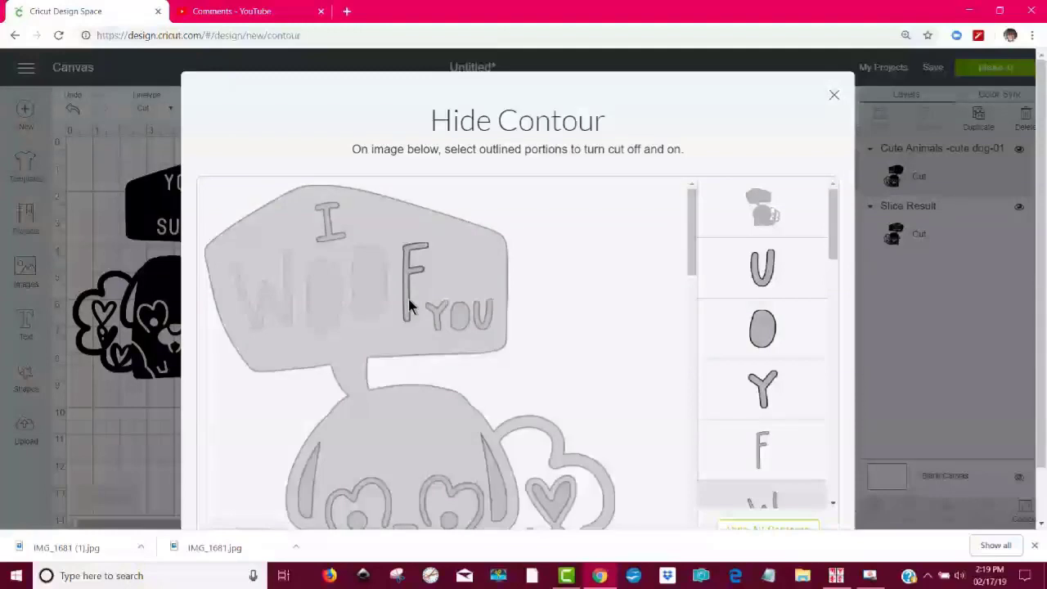
pyautogui.click(410, 300)
pyautogui.click(439, 326)
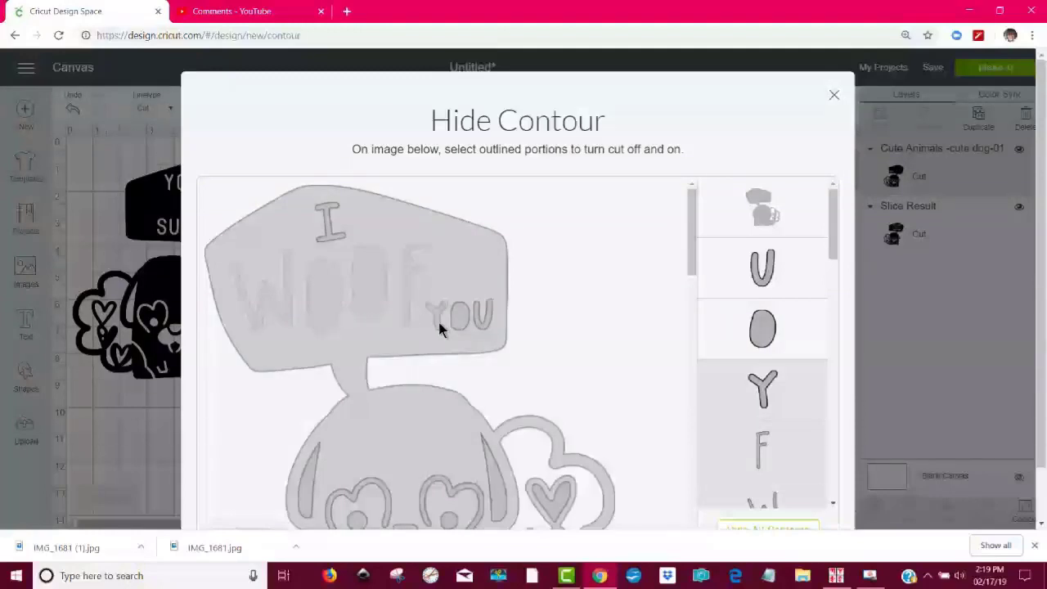
pyautogui.click(457, 326)
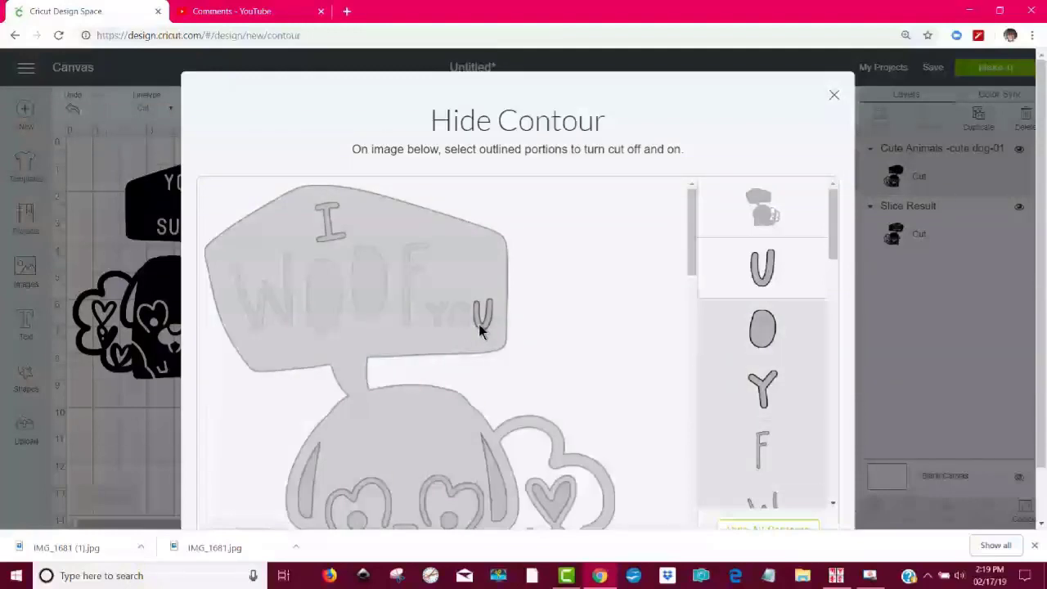
pyautogui.click(479, 324)
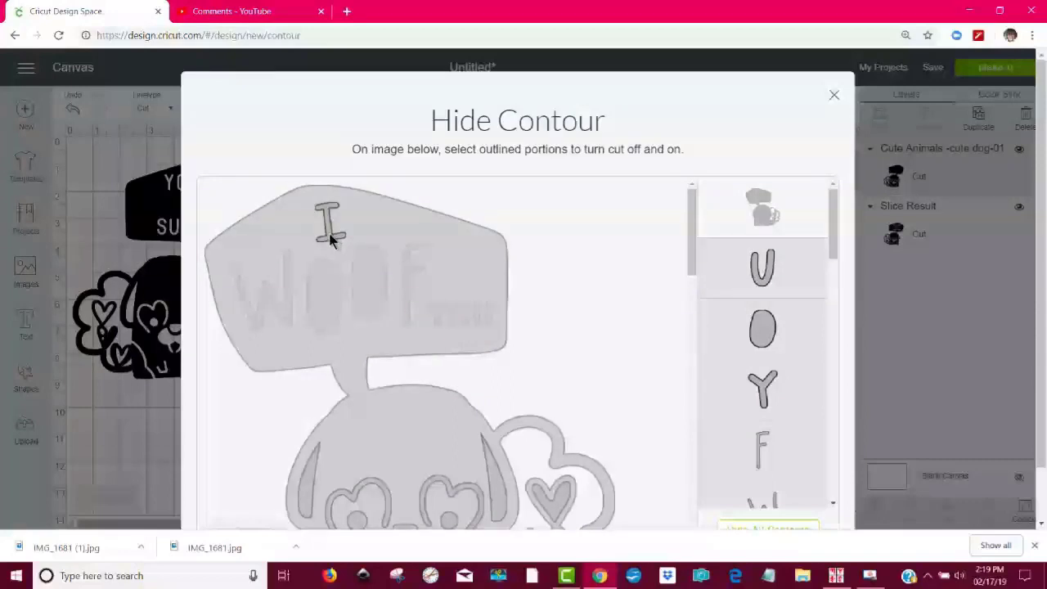
pyautogui.click(329, 236)
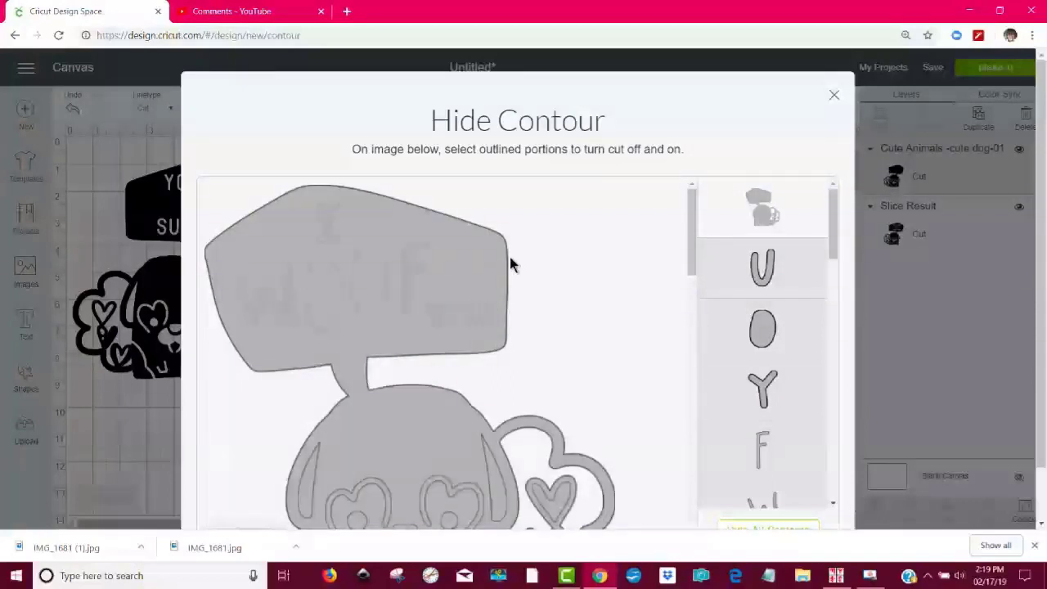
pyautogui.click(834, 96)
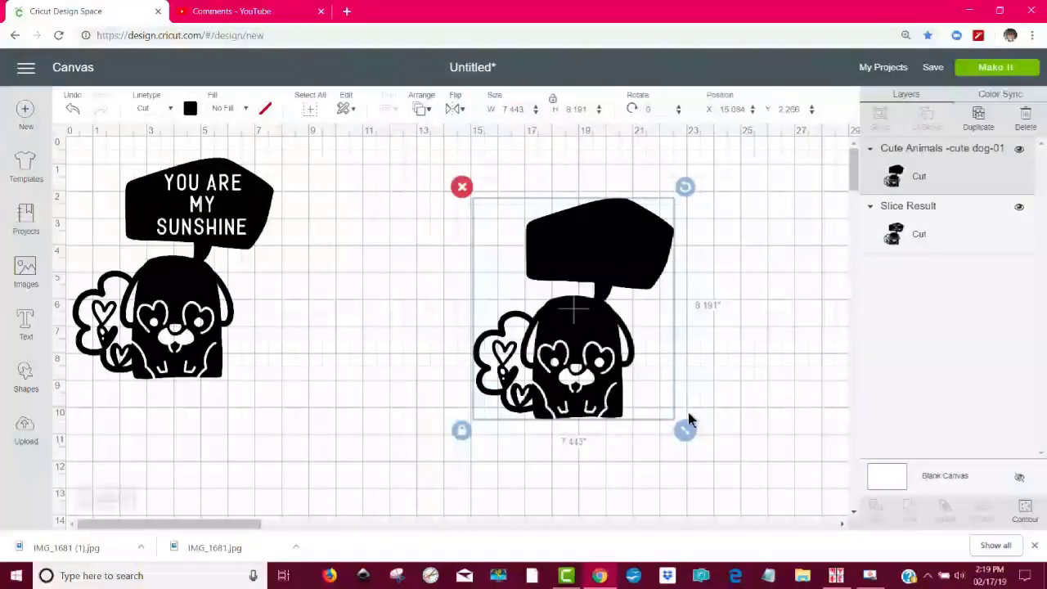
# Move the blank-bubble dog closer to the sunshine dog, to about X 5.5, Y 4.5
pyautogui.moveTo(618, 394); pyautogui.dragTo(526, 382)
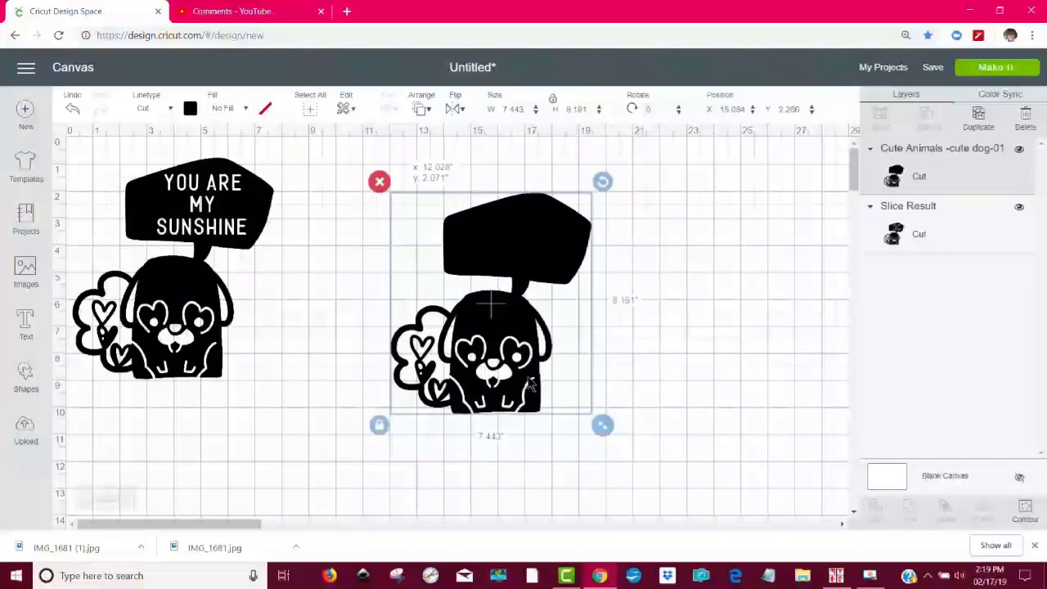
pyautogui.click(690, 350)
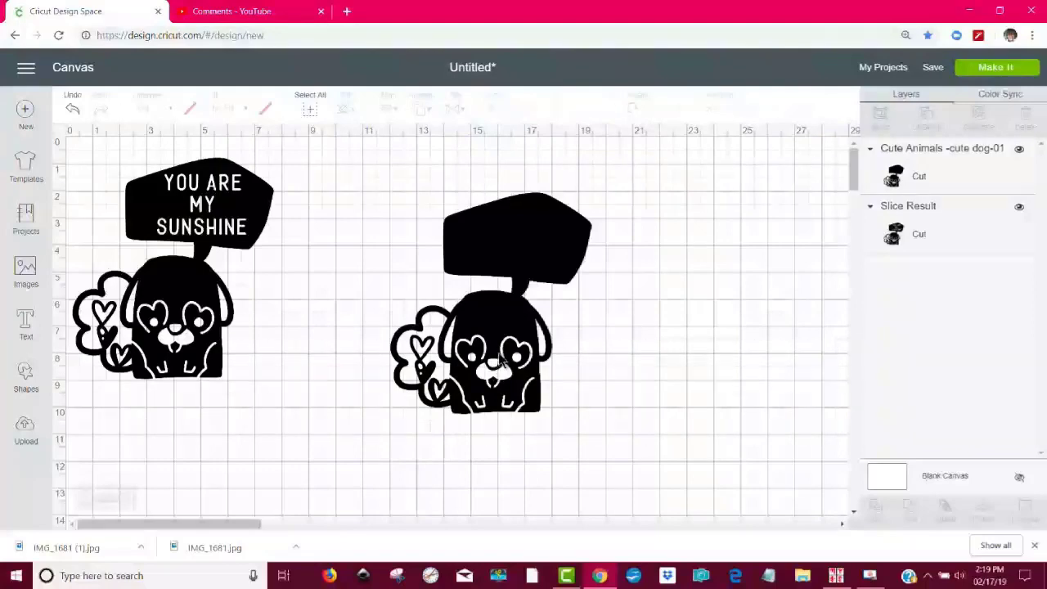
pyautogui.moveTo(500, 370); pyautogui.dragTo(322, 421)
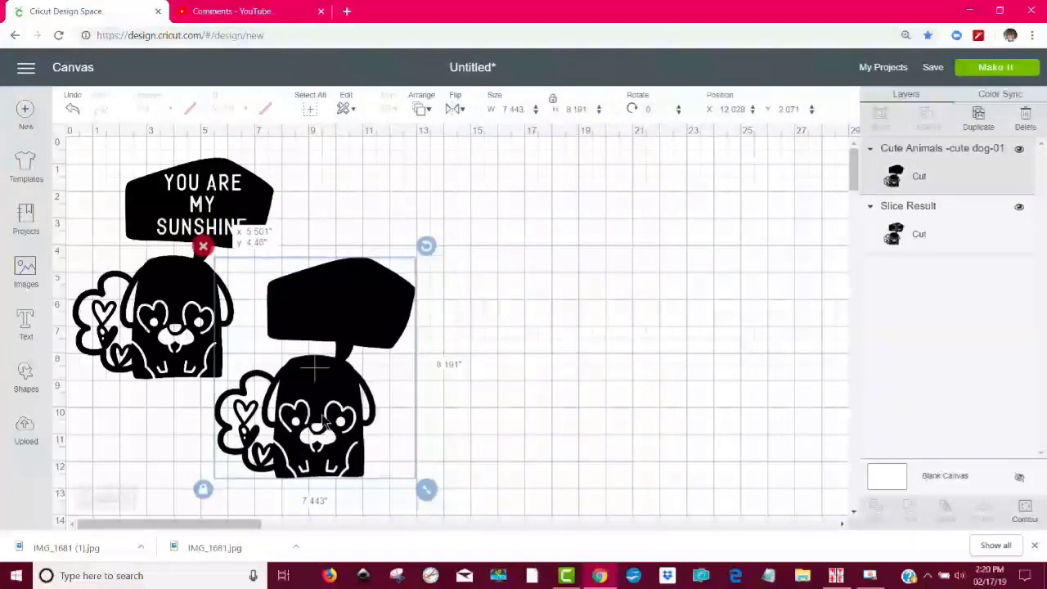
# Start a new image upload and open Cute Animals -cute cat-01 from the SVG folder
pyautogui.click(27, 432)
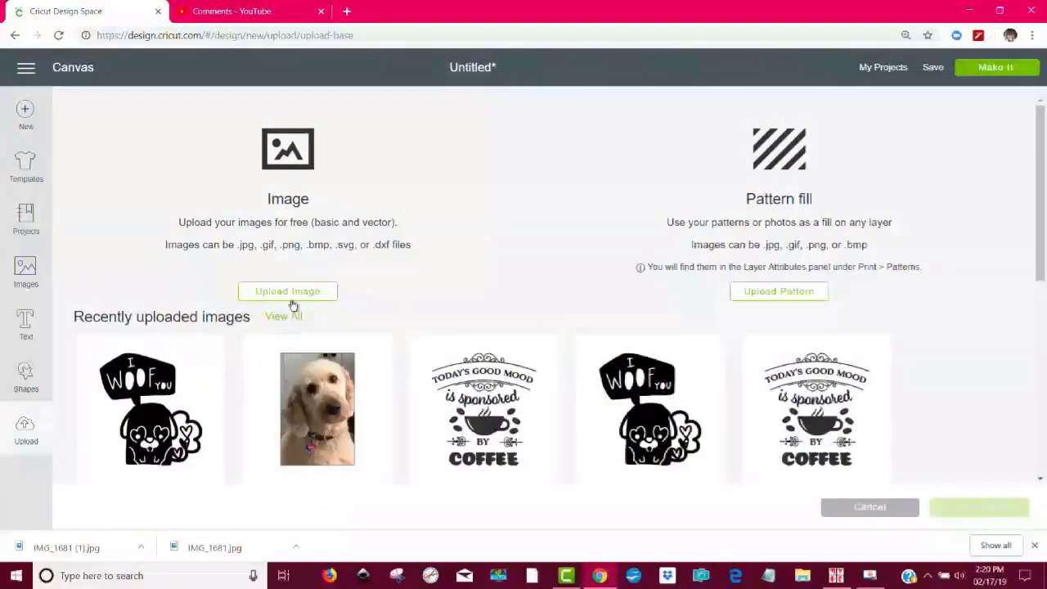
pyautogui.click(285, 291)
pyautogui.click(597, 300)
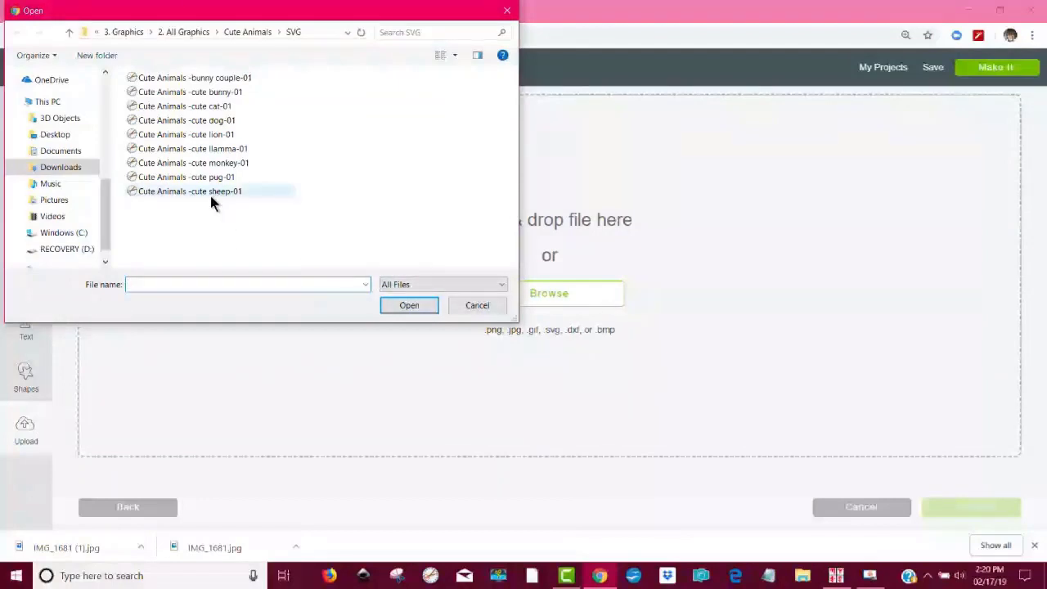
pyautogui.click(214, 113)
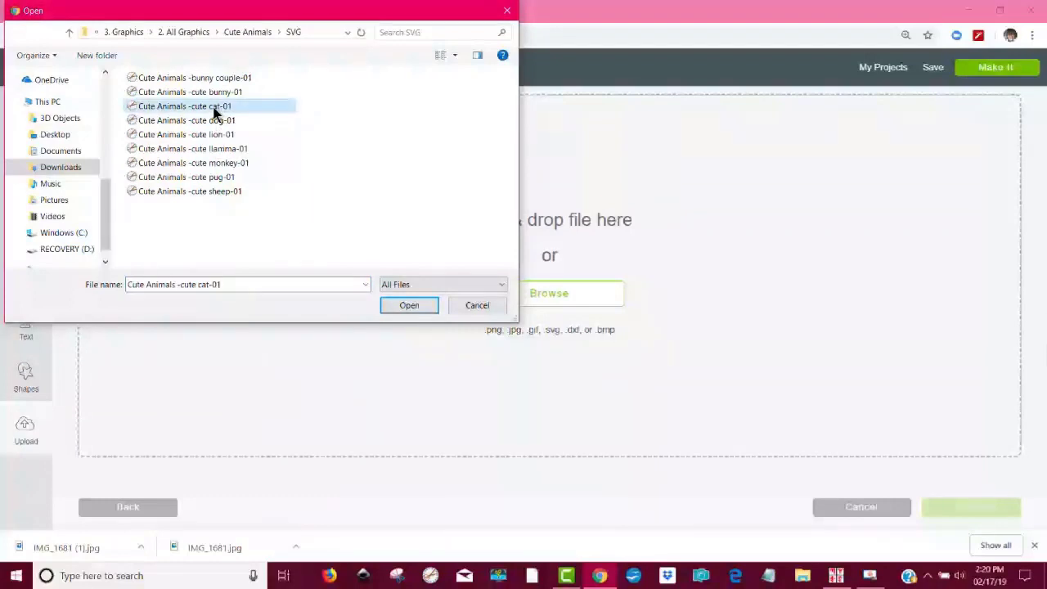
pyautogui.click(419, 305)
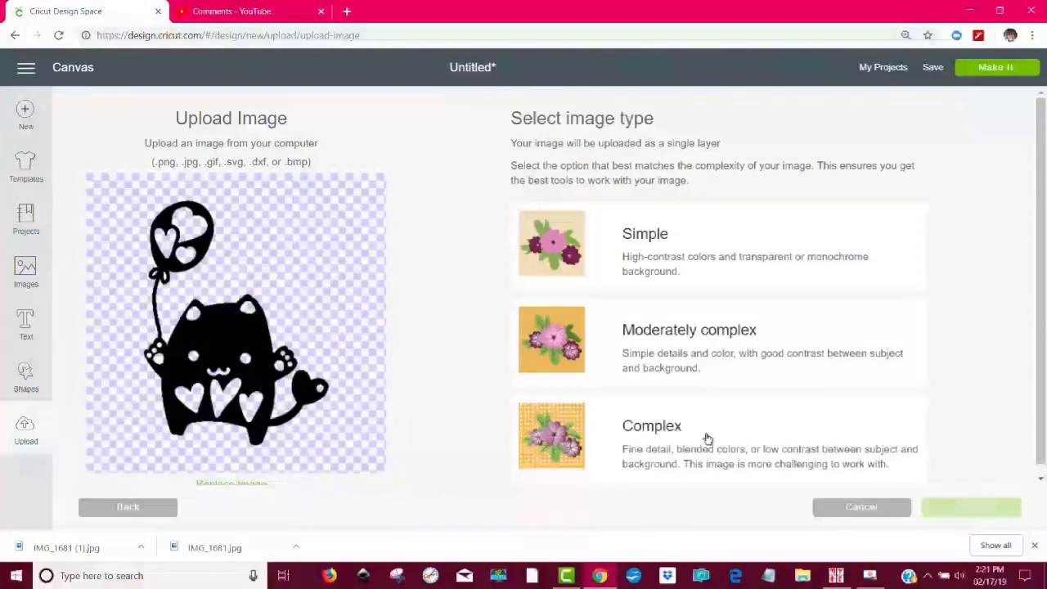
# Classify the cat as a Complex image, keep its background unedited, save it with print fill and insert it on the canvas
pyautogui.click(718, 457)
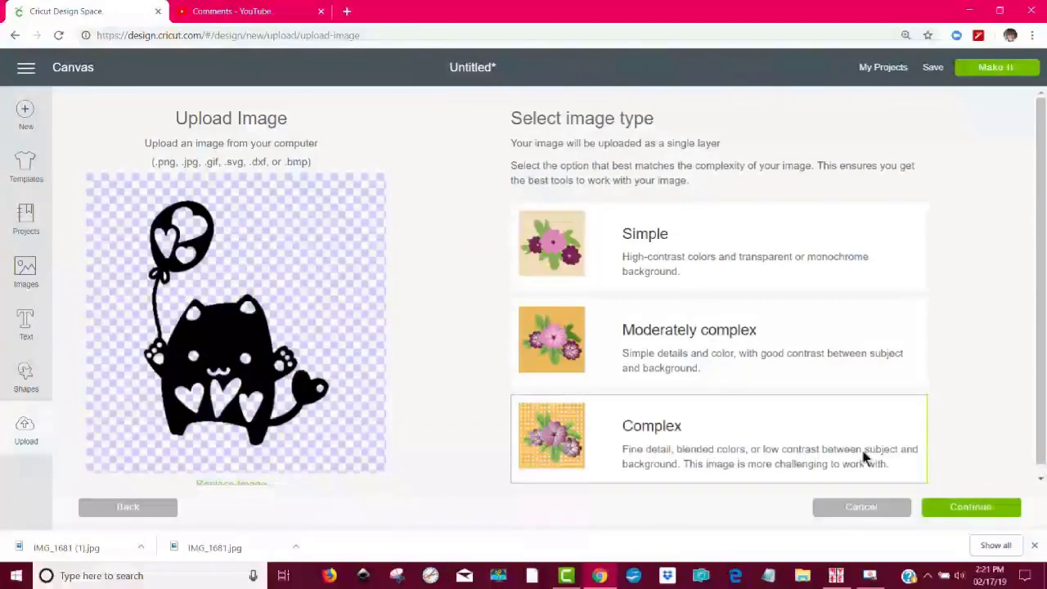
pyautogui.click(971, 507)
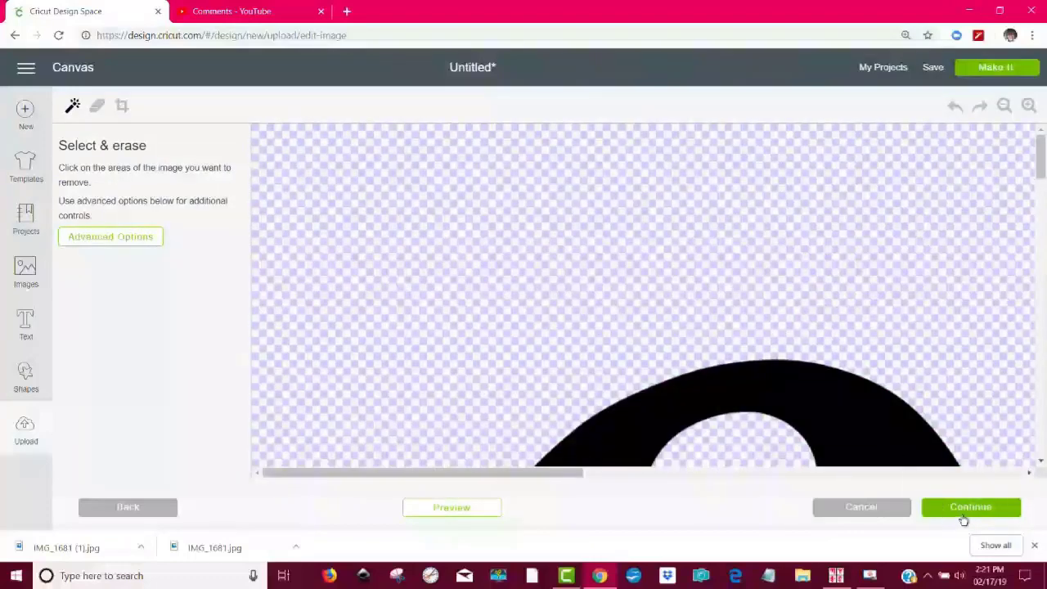
pyautogui.click(934, 500)
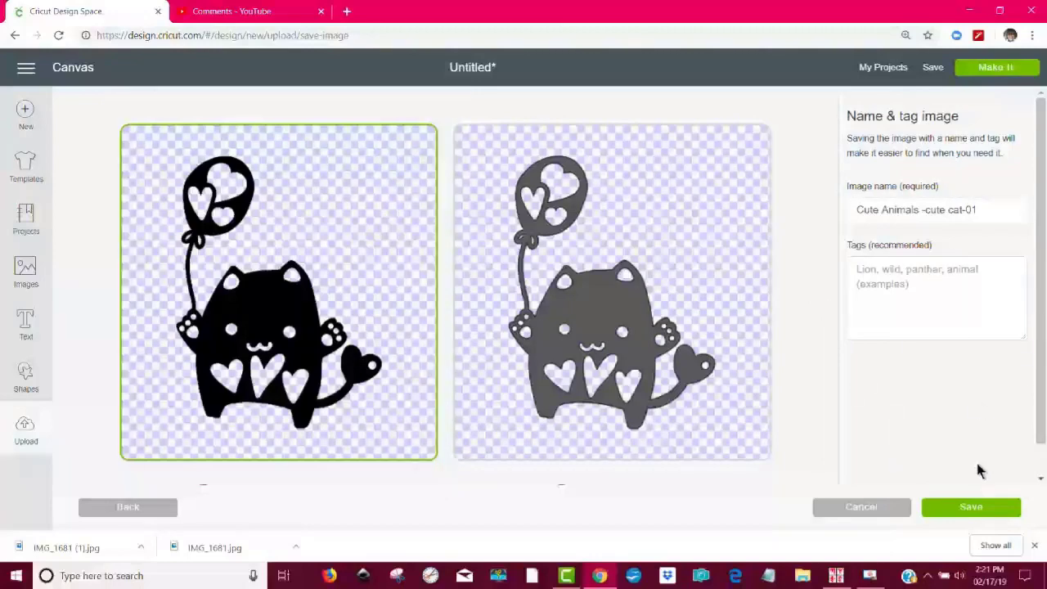
pyautogui.click(1011, 509)
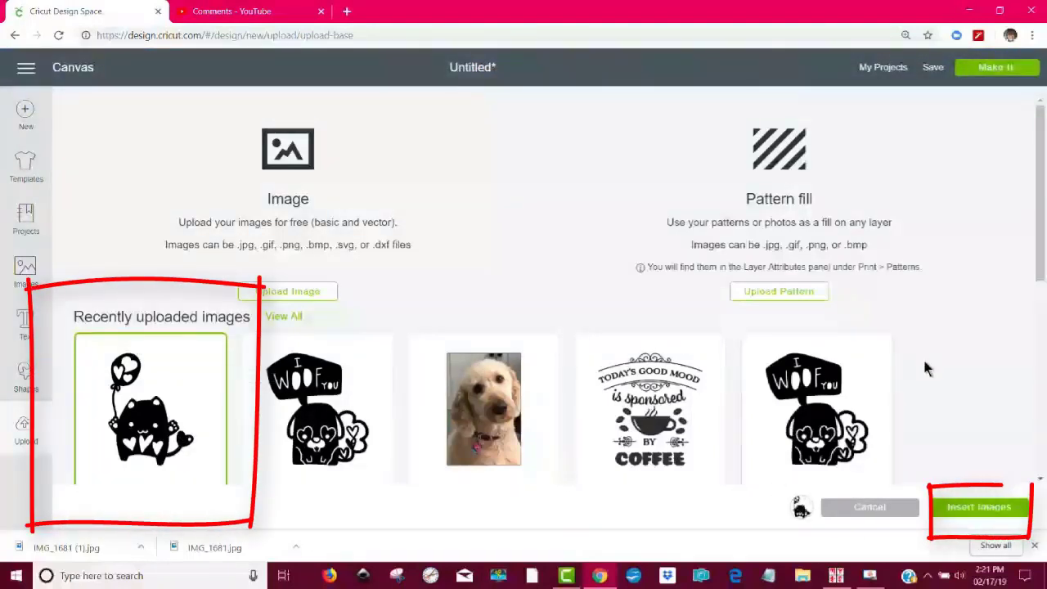
pyautogui.click(1020, 514)
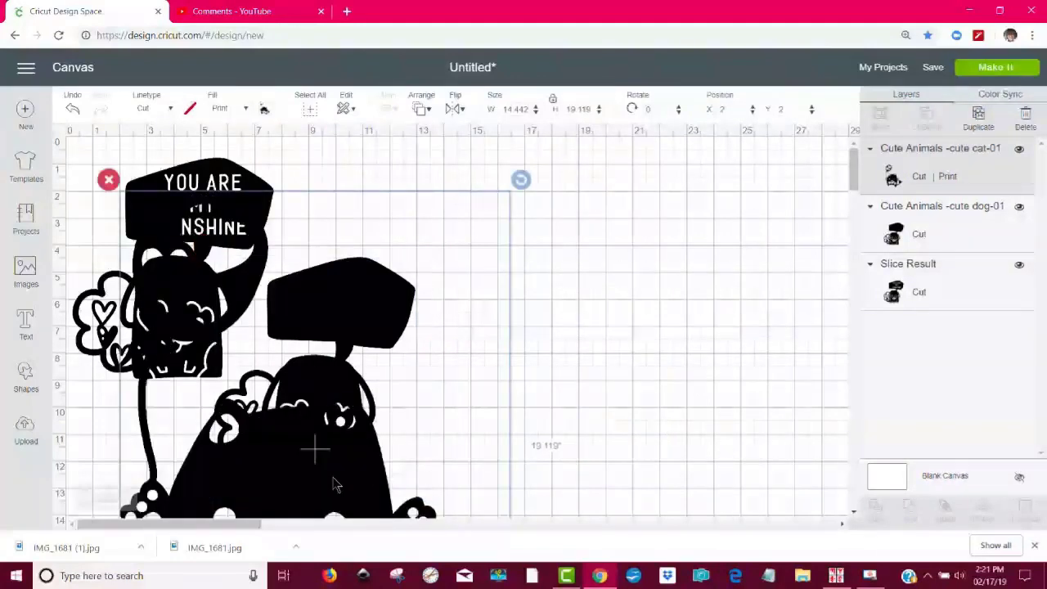
# Shrink the cat to about 7.06 by 9.34 inches at X 20.1, Y 3.9, and move the blank-bubble dog to about X 8.7, Y 3.7
pyautogui.moveTo(505, 447); pyautogui.dragTo(614, 307)
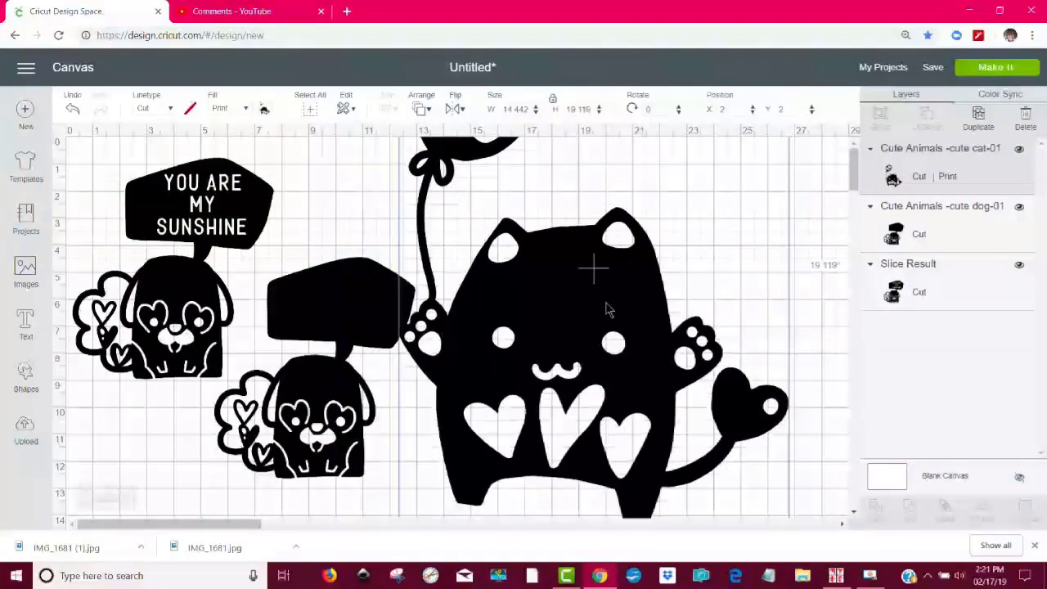
pyautogui.moveTo(629, 423)
pyautogui.mouseDown()
pyautogui.moveTo(619, 338)
pyautogui.moveTo(611, 459)
pyautogui.mouseUp()
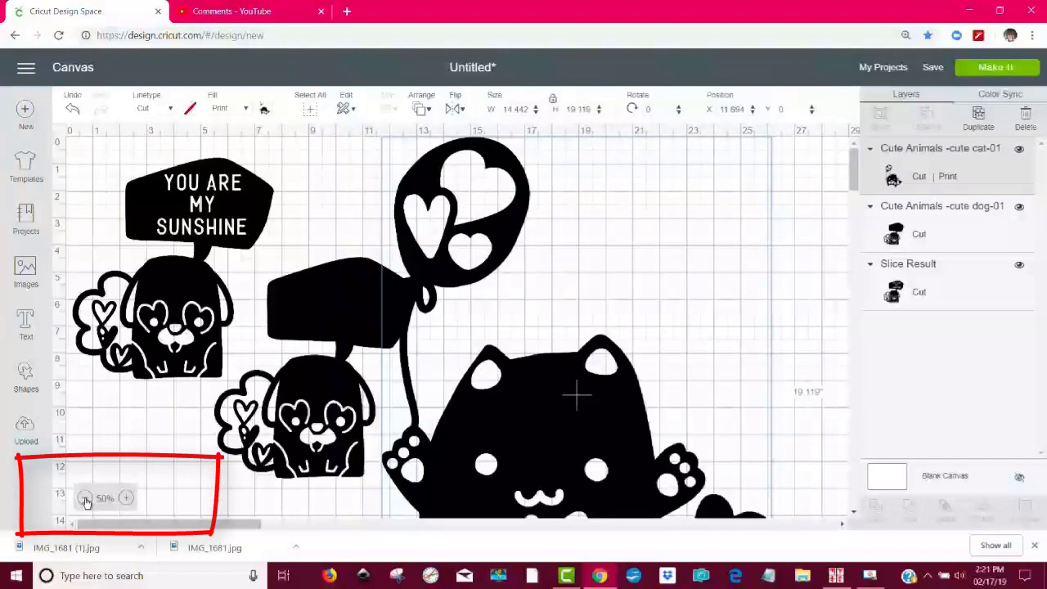
pyautogui.click(85, 499)
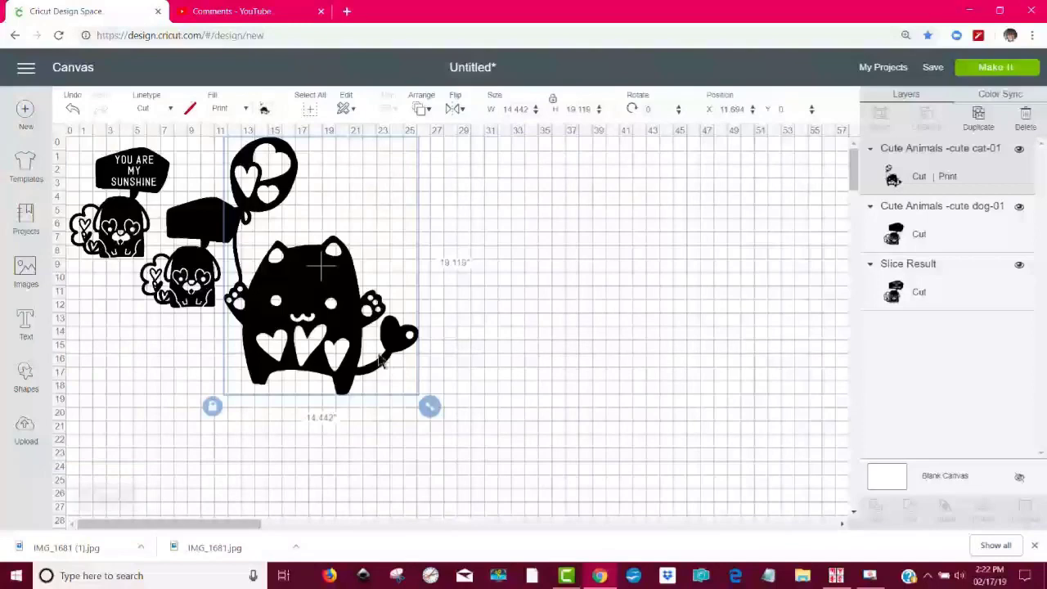
pyautogui.moveTo(394, 357); pyautogui.dragTo(425, 327)
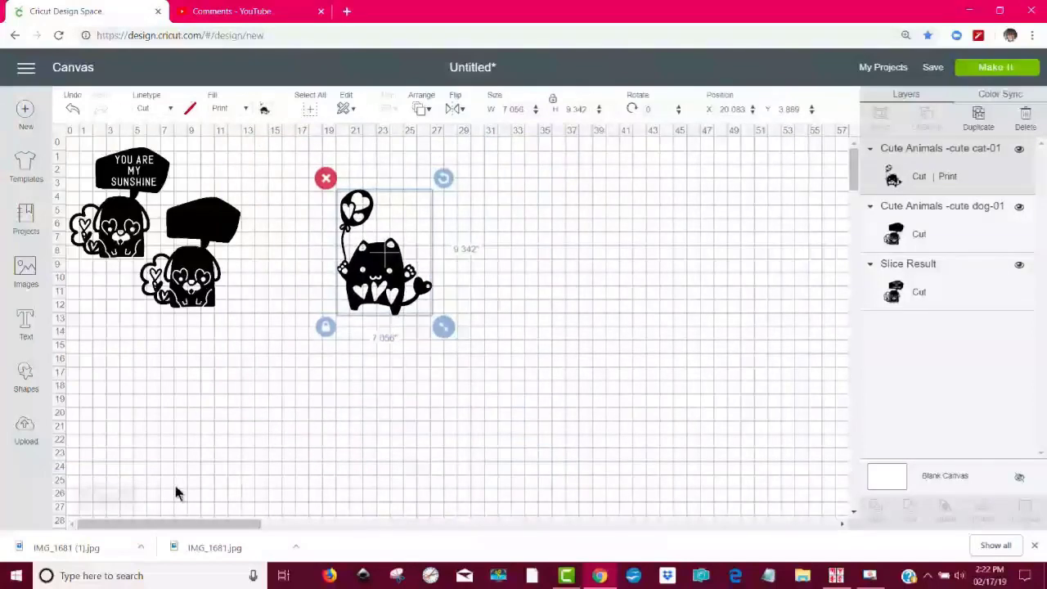
pyautogui.click(128, 500)
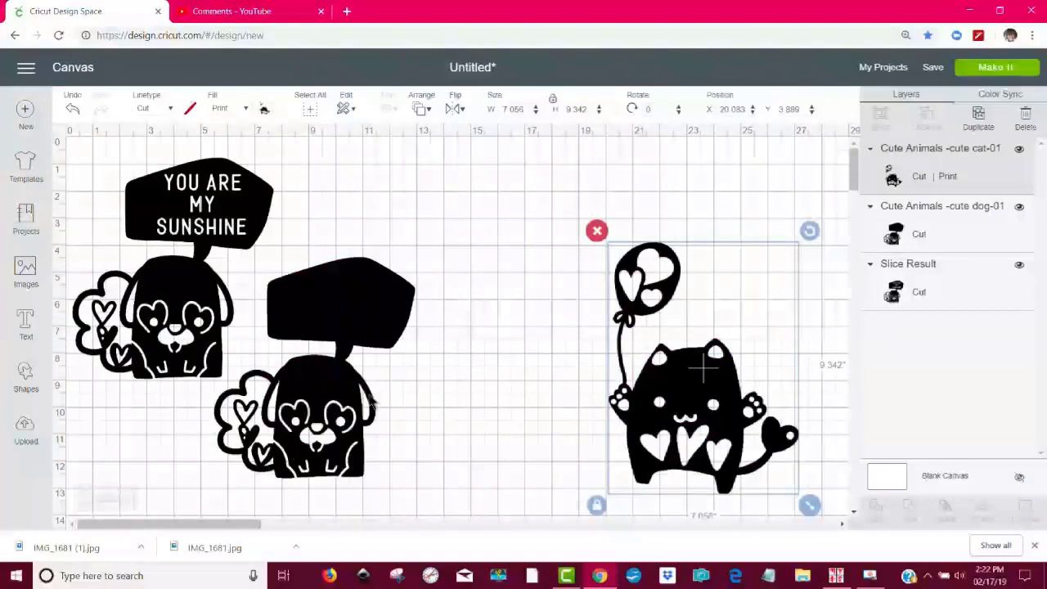
pyautogui.moveTo(342, 405); pyautogui.dragTo(422, 389)
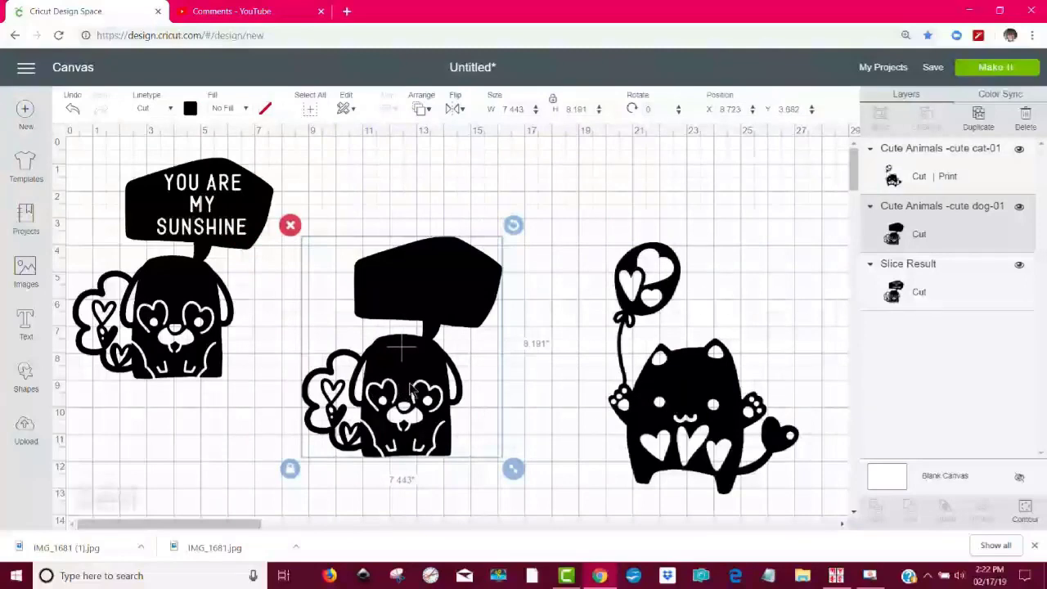
pyautogui.click(785, 315)
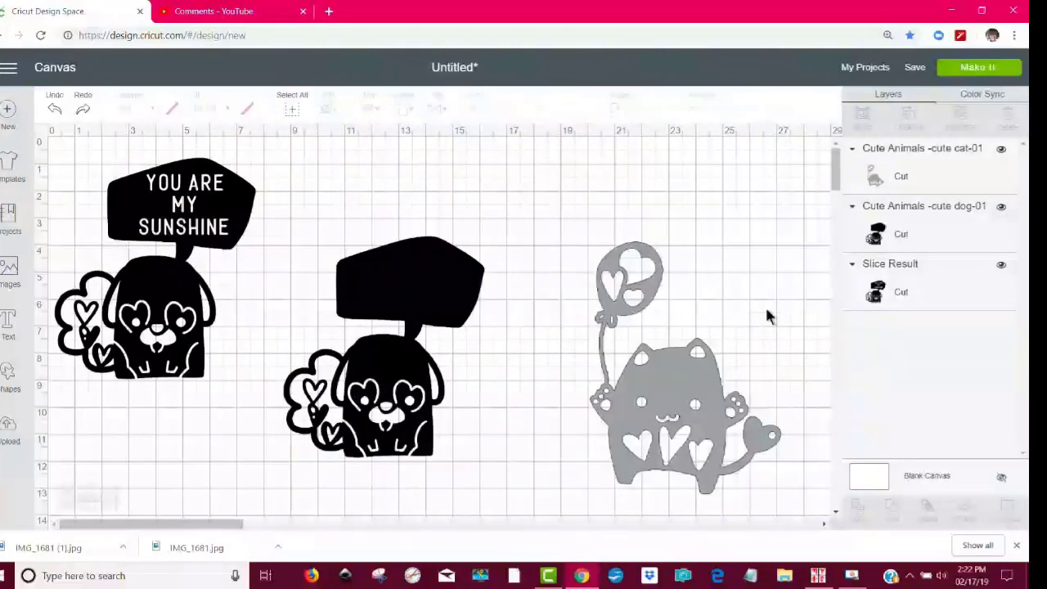
# Undo the cat's fill change, move it to about X 19.4, Y 2.6, and dismiss the browser's downloads bar
pyautogui.click(54, 111)
pyautogui.moveTo(690, 413); pyautogui.dragTo(673, 381)
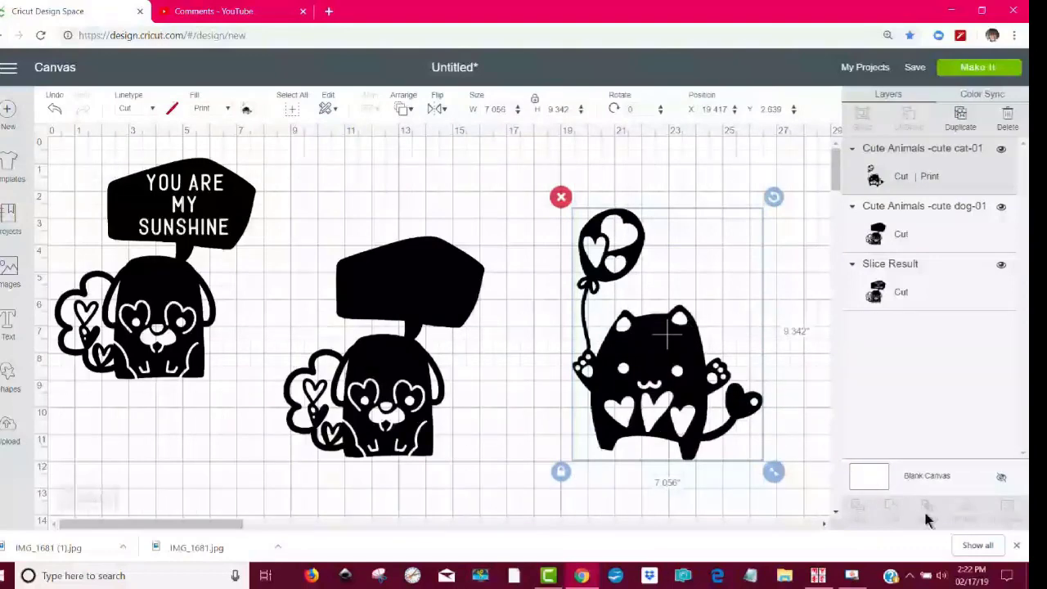
pyautogui.click(1017, 545)
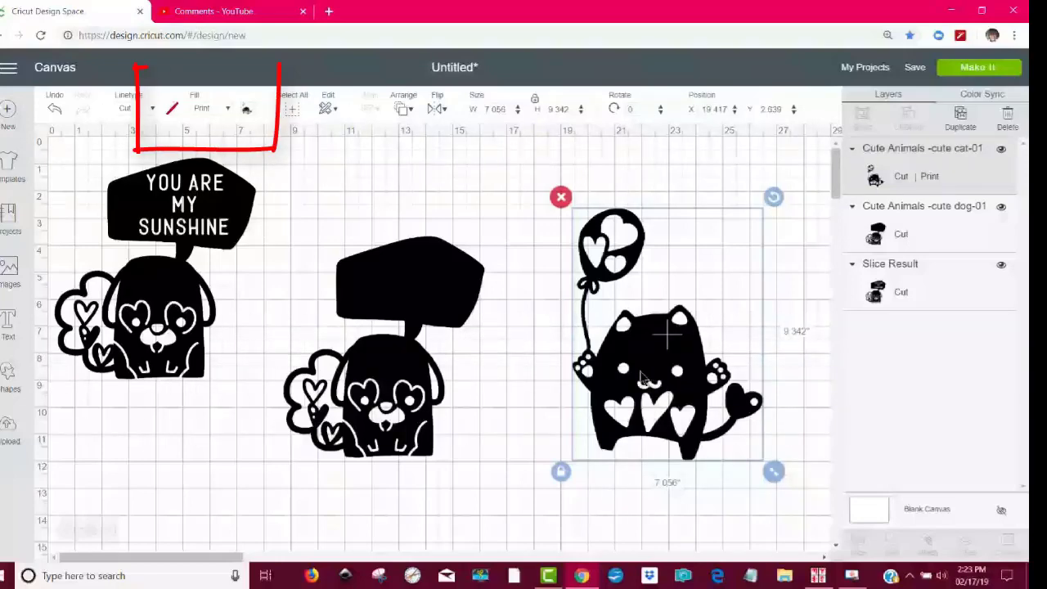
# Change the cat's fill from Print to No Fill and move the cat to about X 18.6, Y 2.25
pyautogui.click(229, 111)
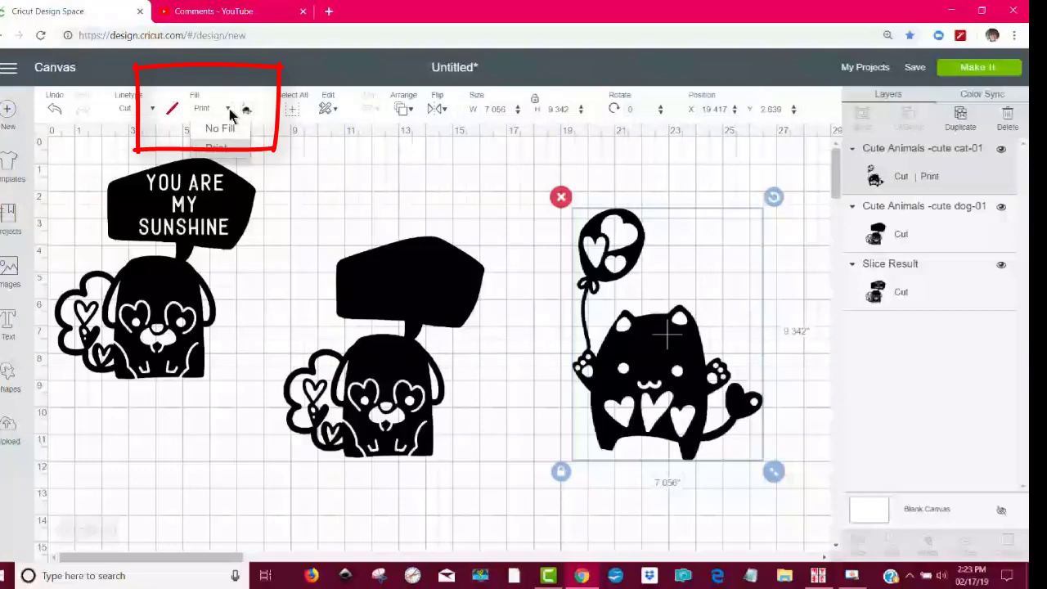
pyautogui.click(228, 129)
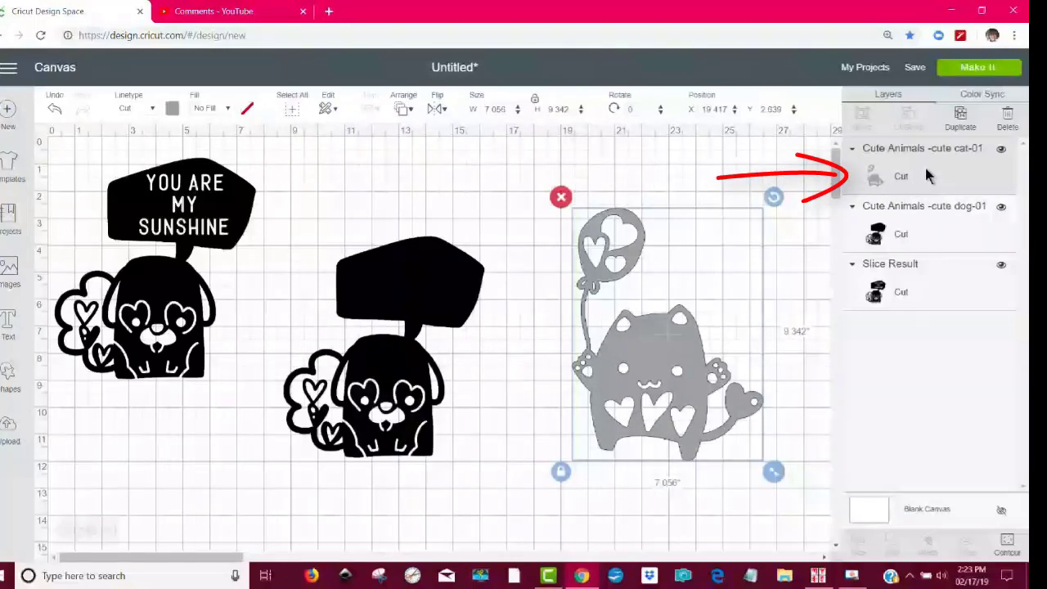
pyautogui.click(676, 349)
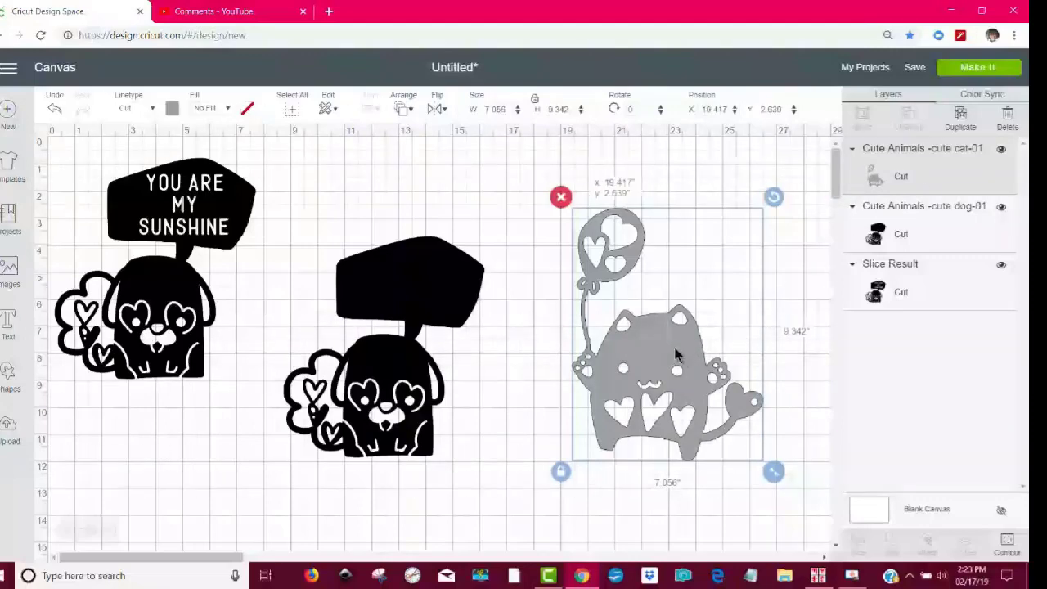
pyautogui.moveTo(676, 354); pyautogui.dragTo(654, 343)
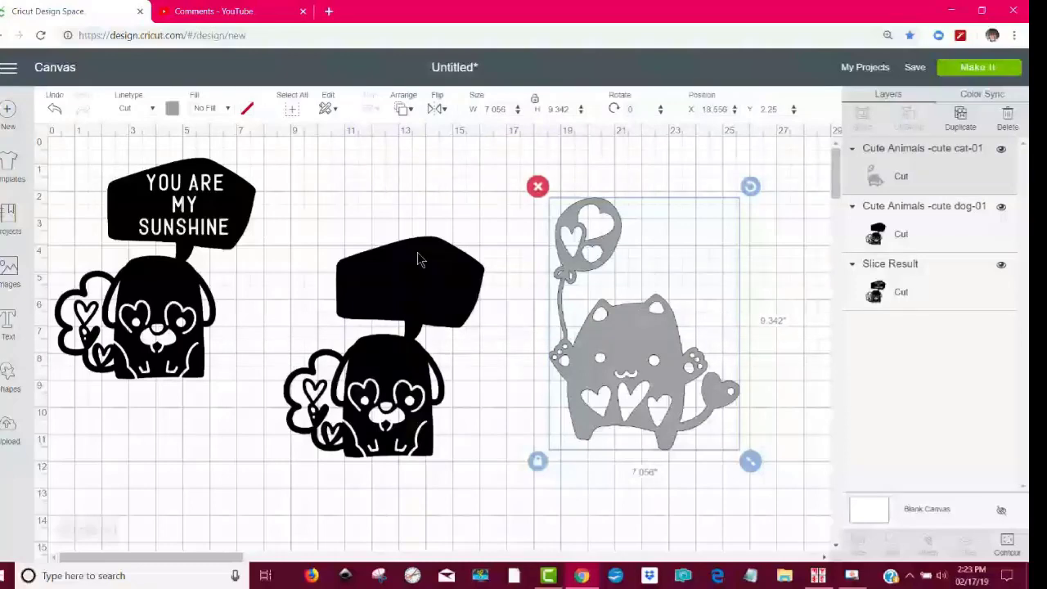
# Change the cat's material colour from grey to the black used by the dogs, and deselect it
pyautogui.click(175, 109)
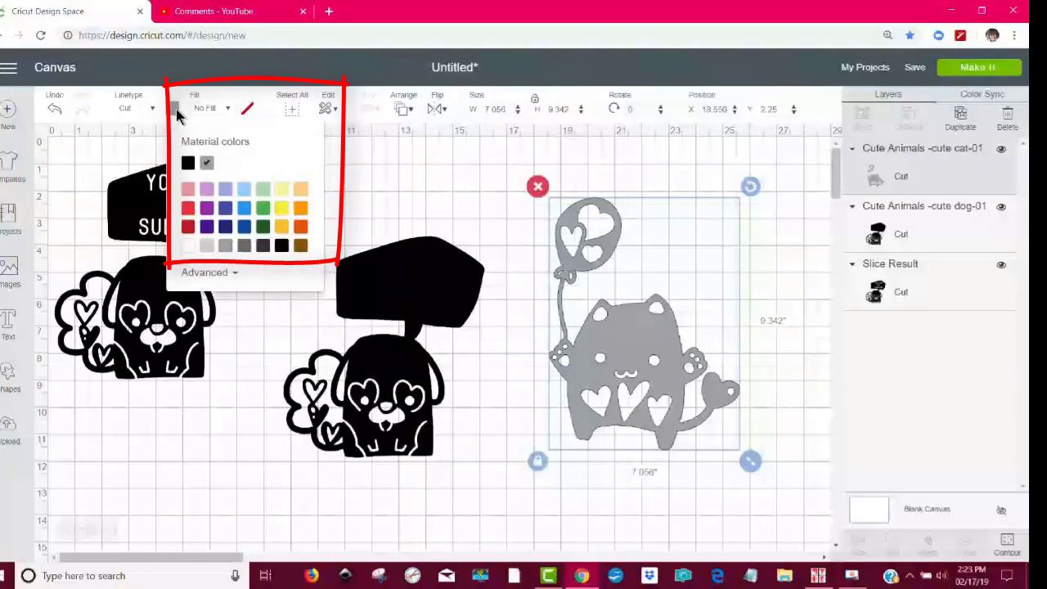
pyautogui.click(188, 164)
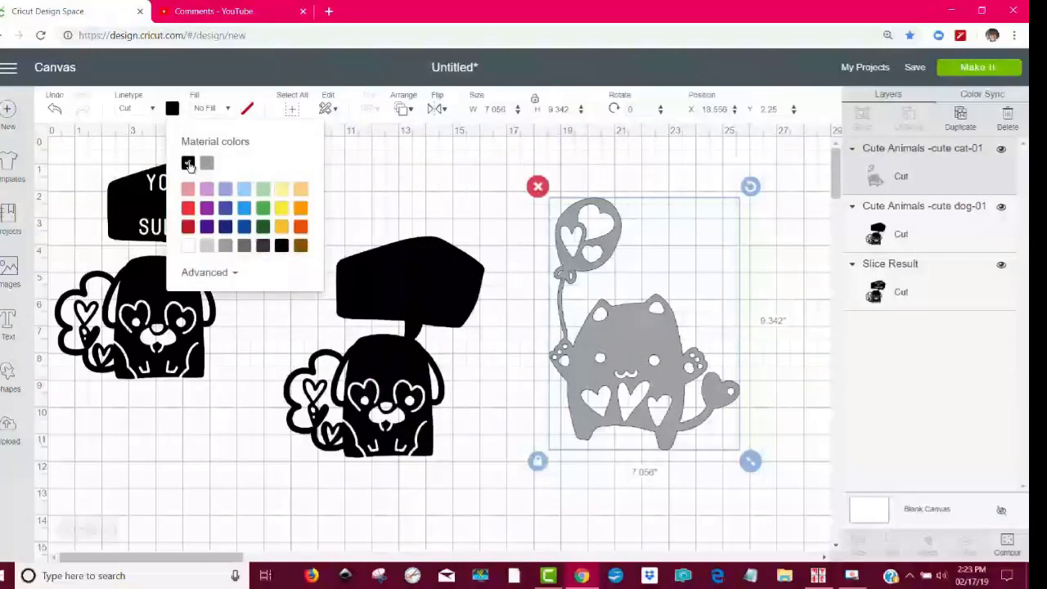
pyautogui.click(487, 485)
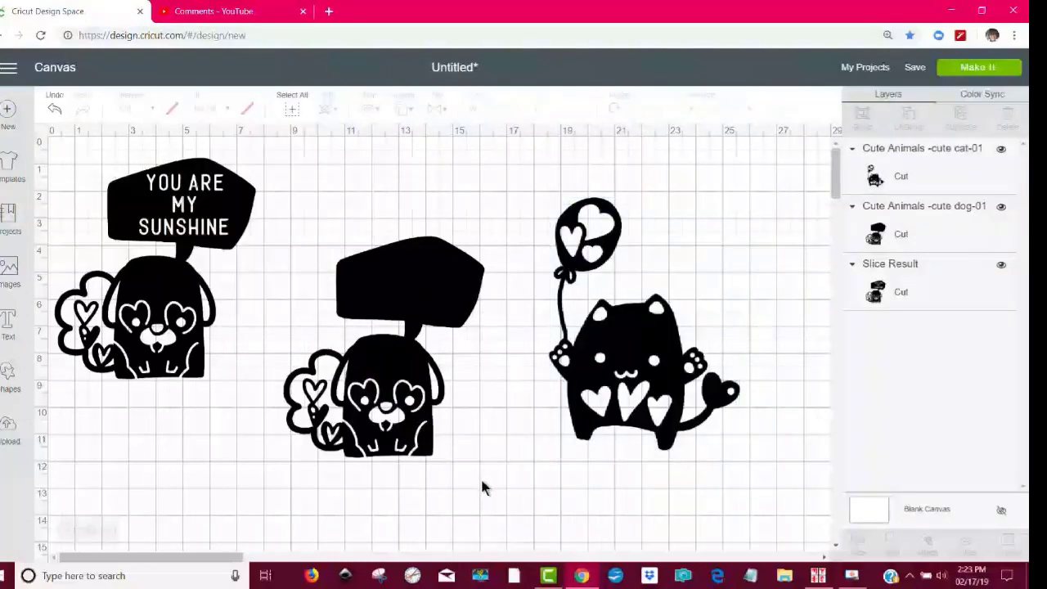
# Try hiding the cat's main outer outline with Contour, and undo that change
pyautogui.click(652, 357)
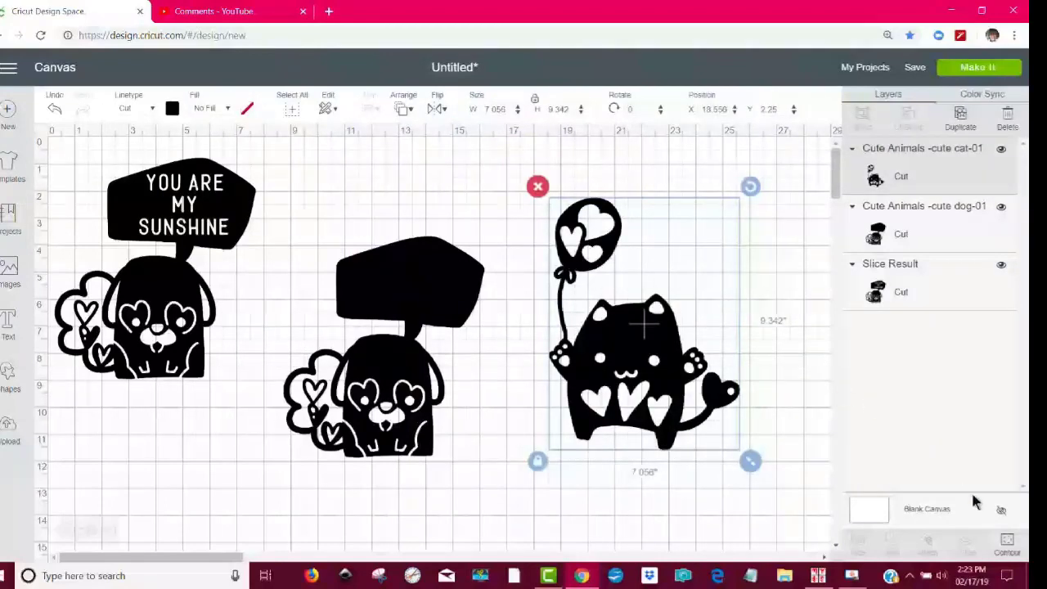
pyautogui.click(1008, 547)
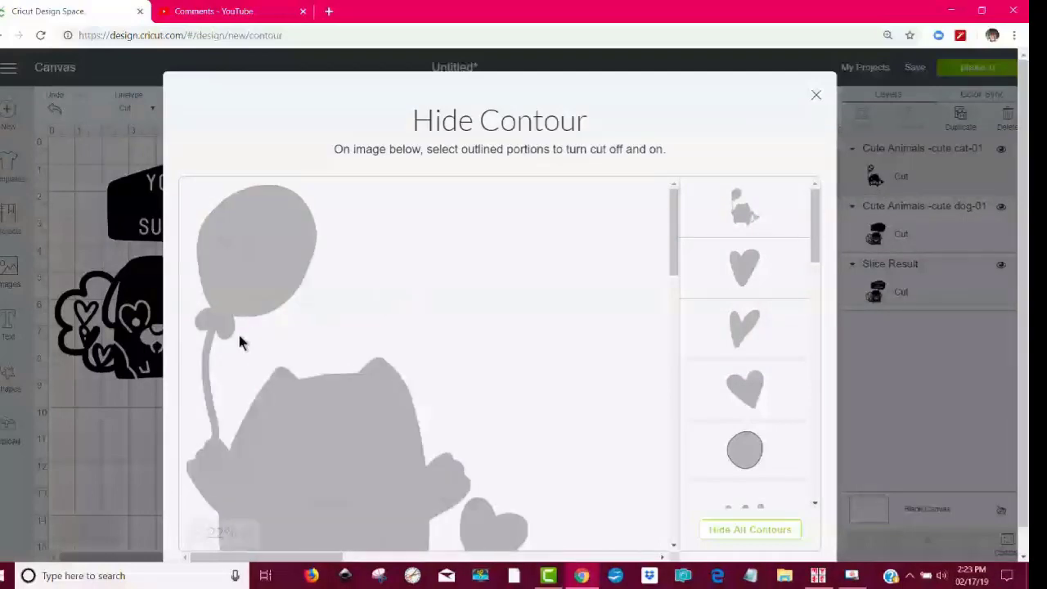
pyautogui.click(207, 381)
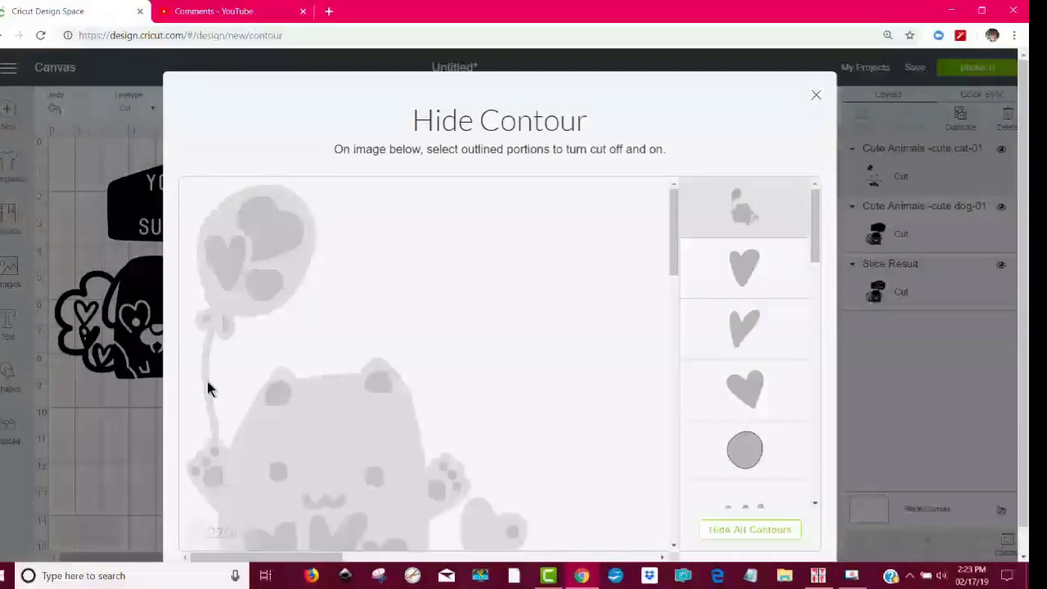
pyautogui.click(112, 443)
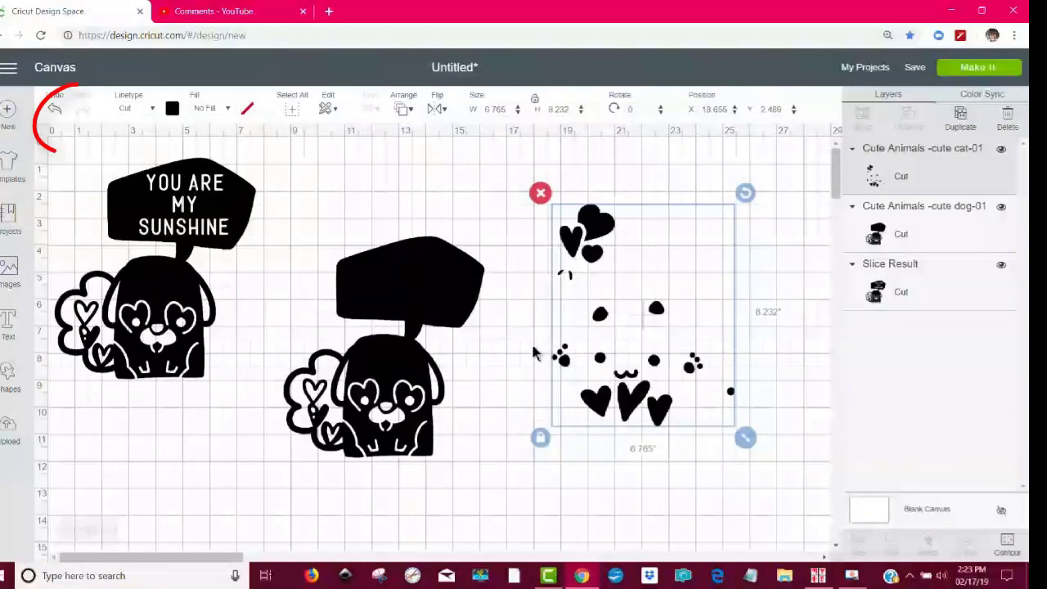
pyautogui.click(54, 110)
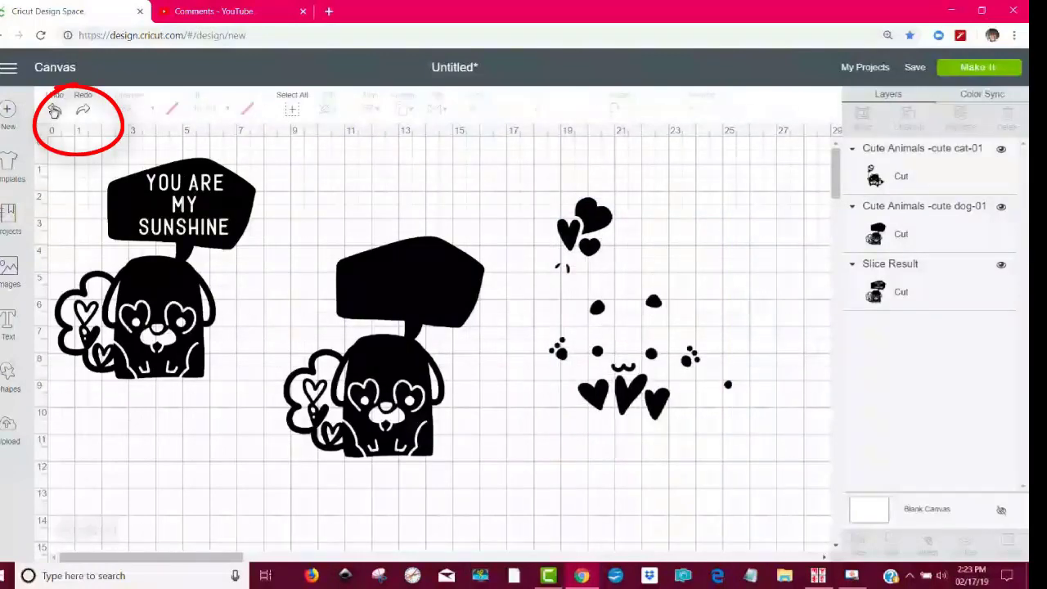
pyautogui.click(54, 110)
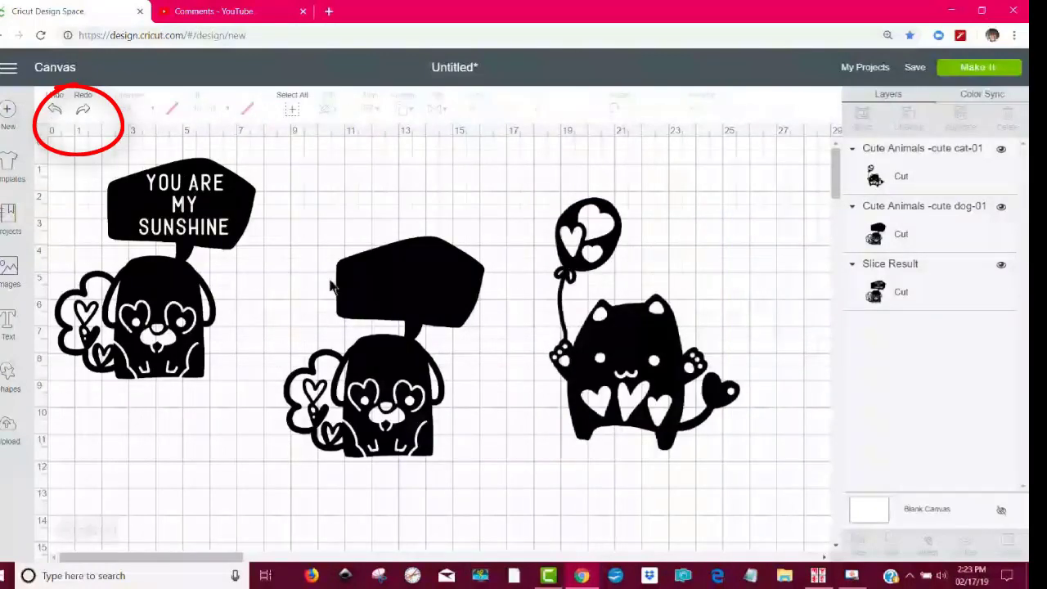
# Use Contour on the cat to hide the three heart cutouts in the balloon and the small cutouts in its knot
pyautogui.click(652, 398)
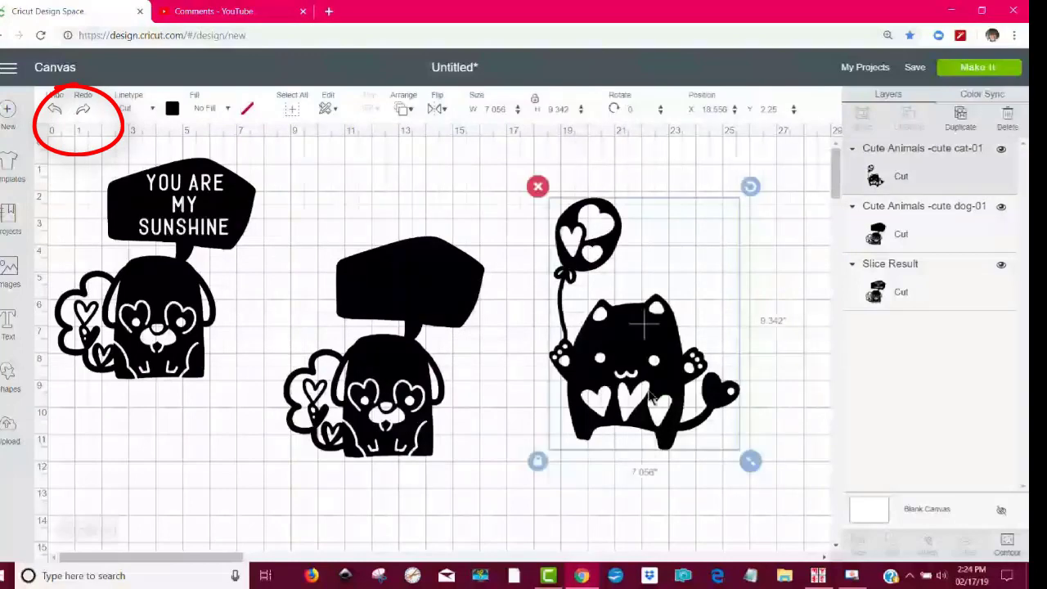
pyautogui.click(1012, 552)
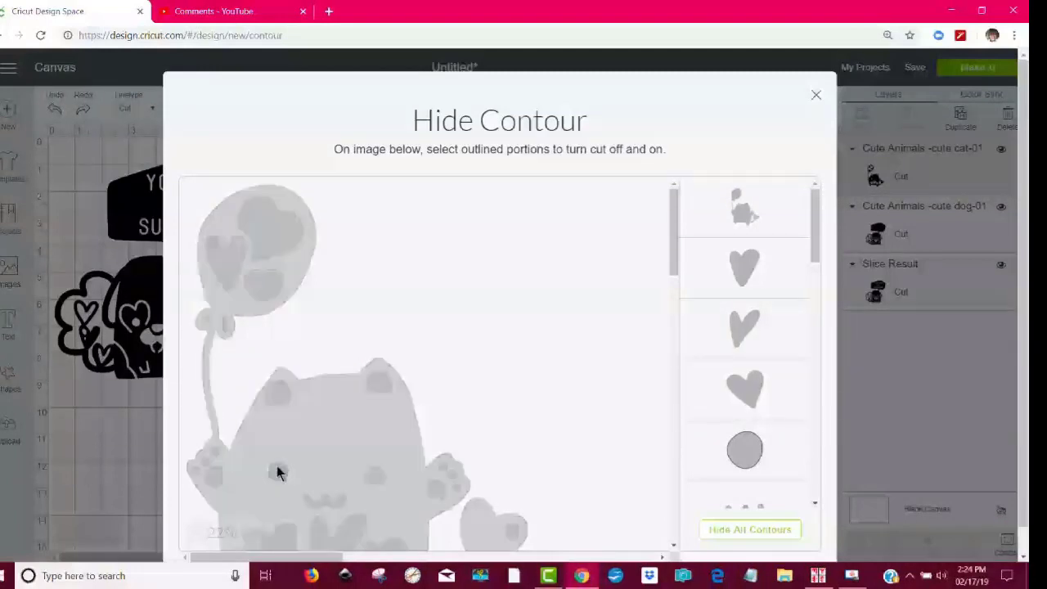
pyautogui.moveTo(675, 221); pyautogui.dragTo(677, 233)
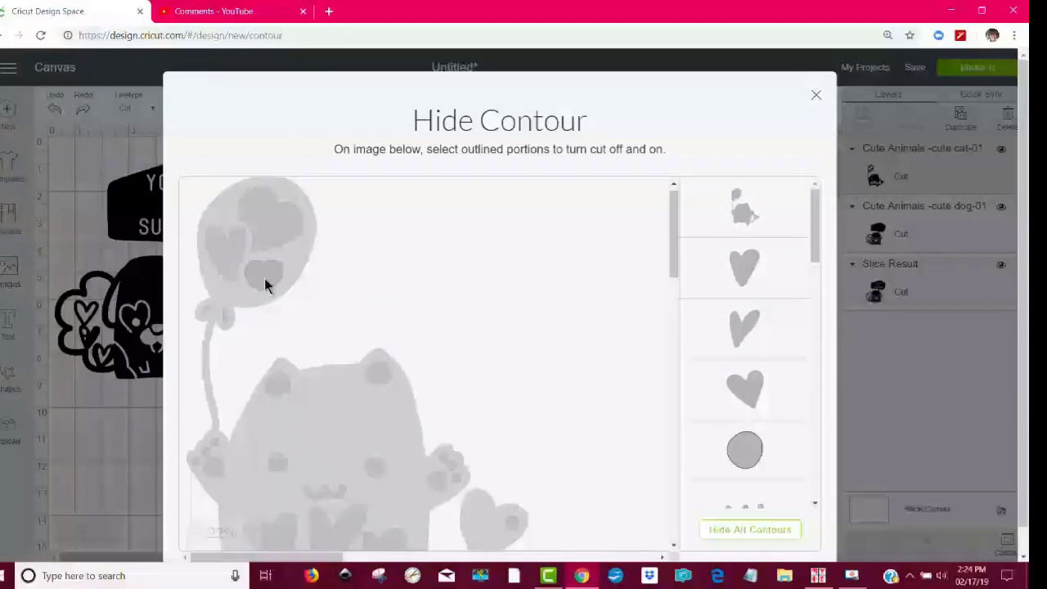
pyautogui.click(226, 260)
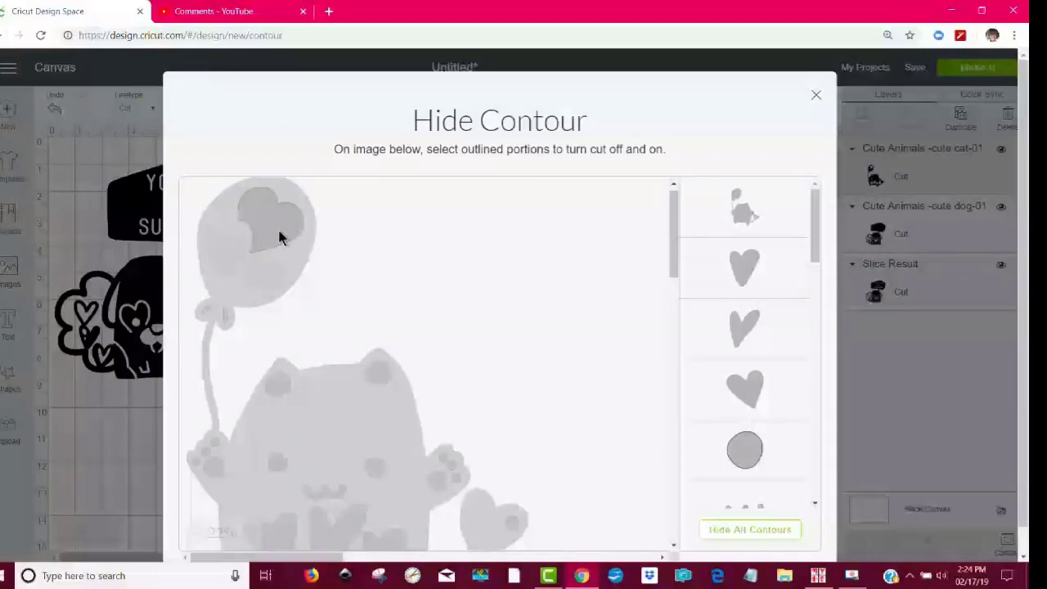
pyautogui.click(277, 226)
pyautogui.click(226, 316)
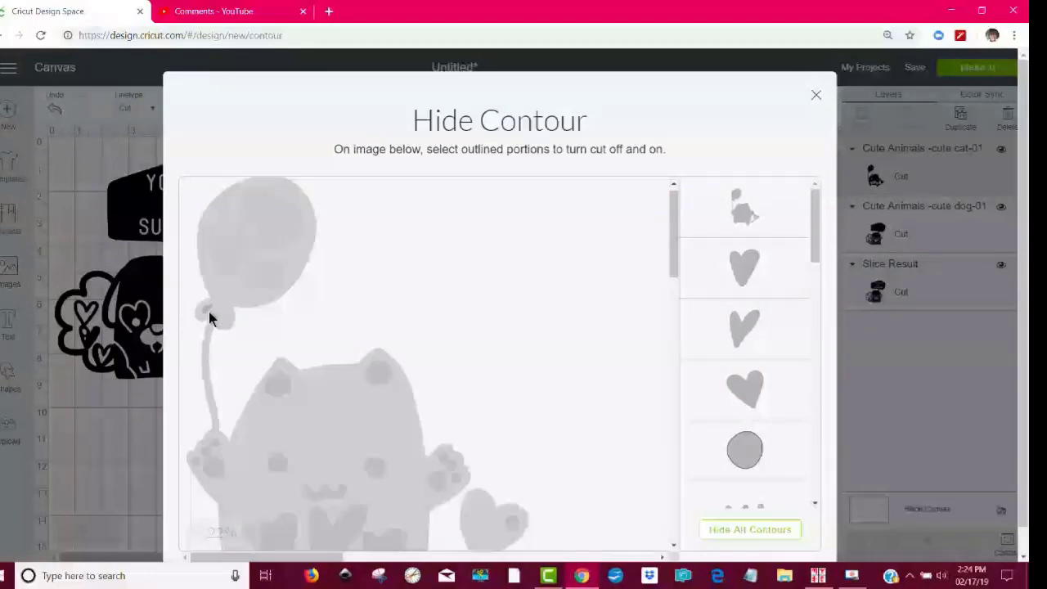
pyautogui.click(207, 310)
pyautogui.click(123, 442)
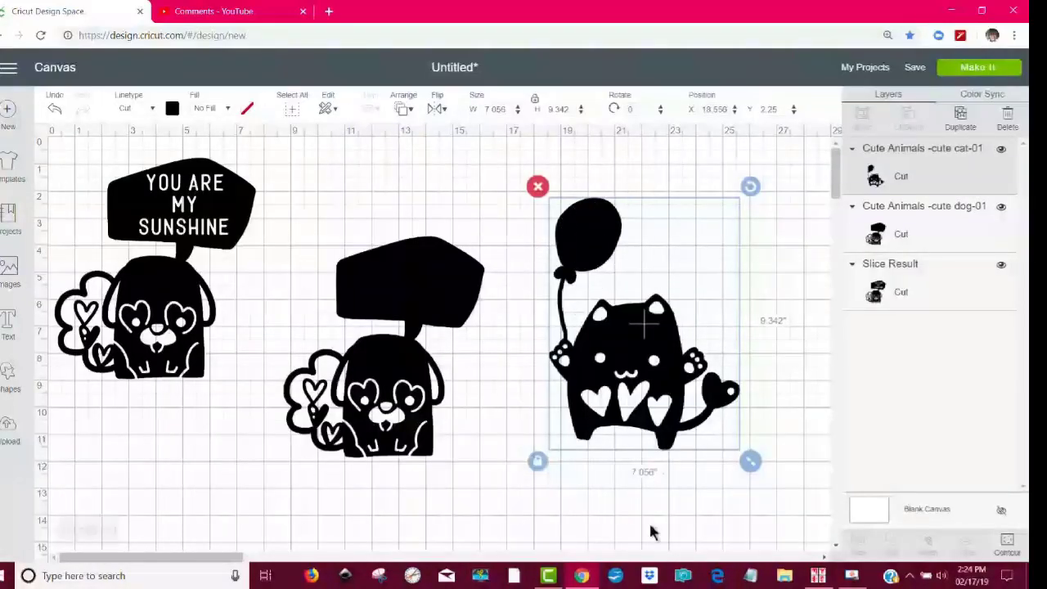
pyautogui.click(690, 509)
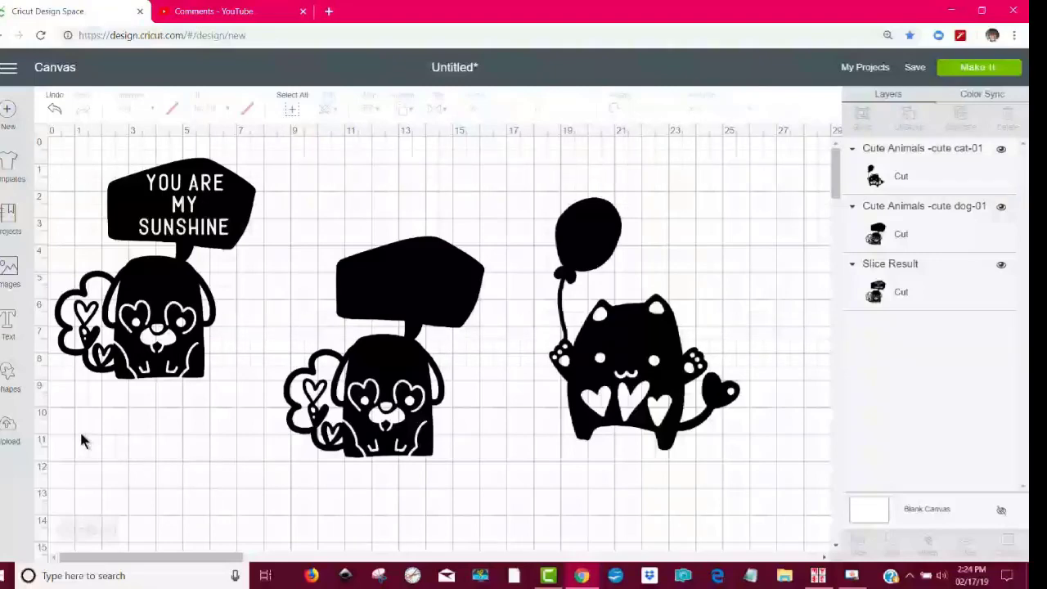
# Insert a square, shrink it to about 0.444 inches and place it over the cat's balloon string at about X 18.94, Y 6.94
pyautogui.click(10, 379)
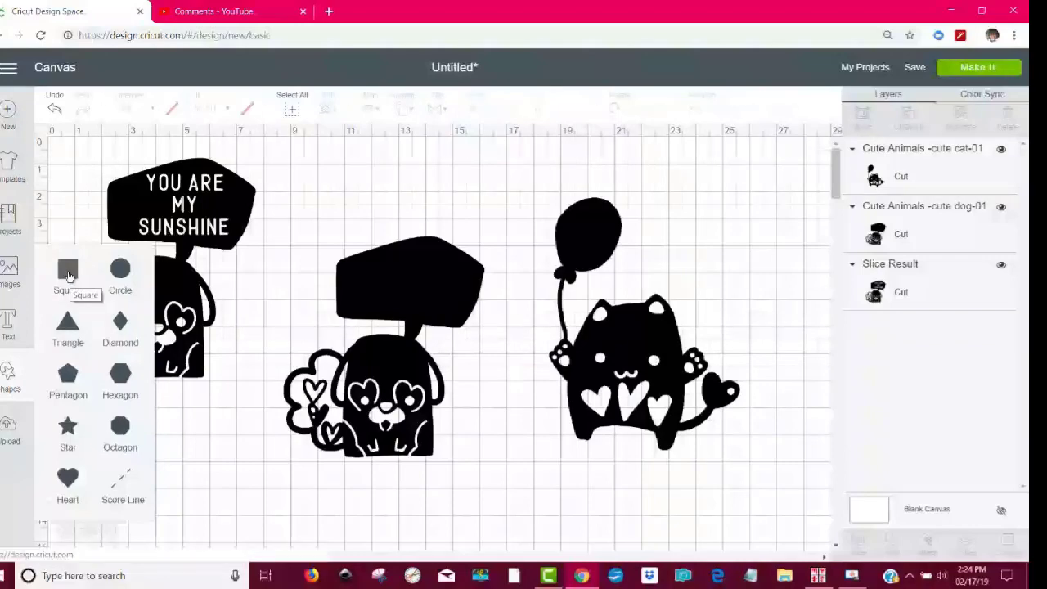
pyautogui.click(69, 275)
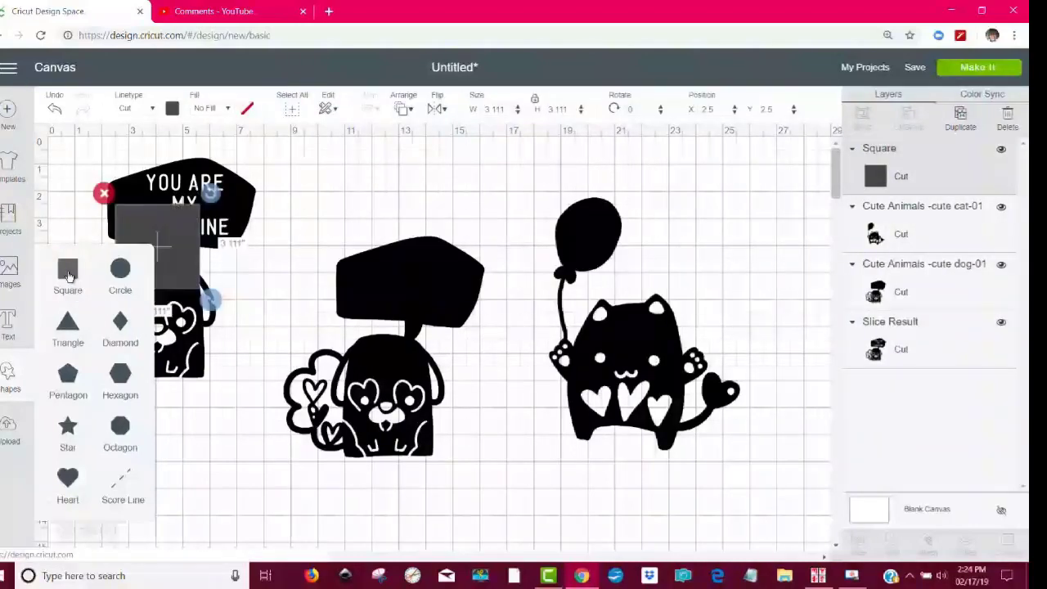
pyautogui.moveTo(193, 276); pyautogui.dragTo(577, 505)
pyautogui.moveTo(597, 540); pyautogui.dragTo(565, 336)
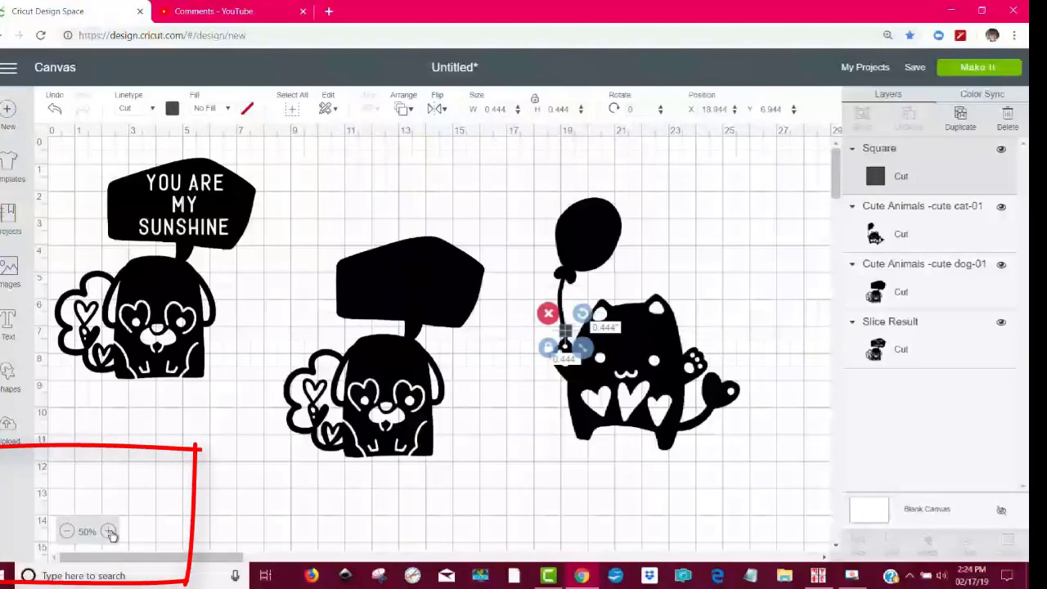
# Nudge the small square to about X 18.93, Y 7.06, covering the balloon string just above the cat's paw
pyautogui.click(109, 532)
pyautogui.click(109, 532)
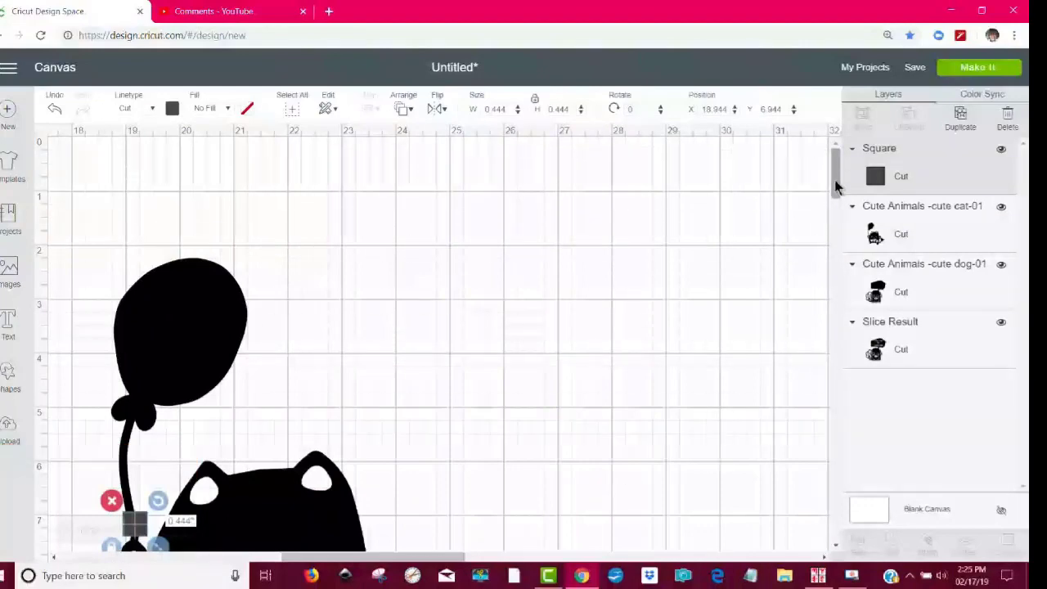
pyautogui.moveTo(836, 187); pyautogui.dragTo(836, 200)
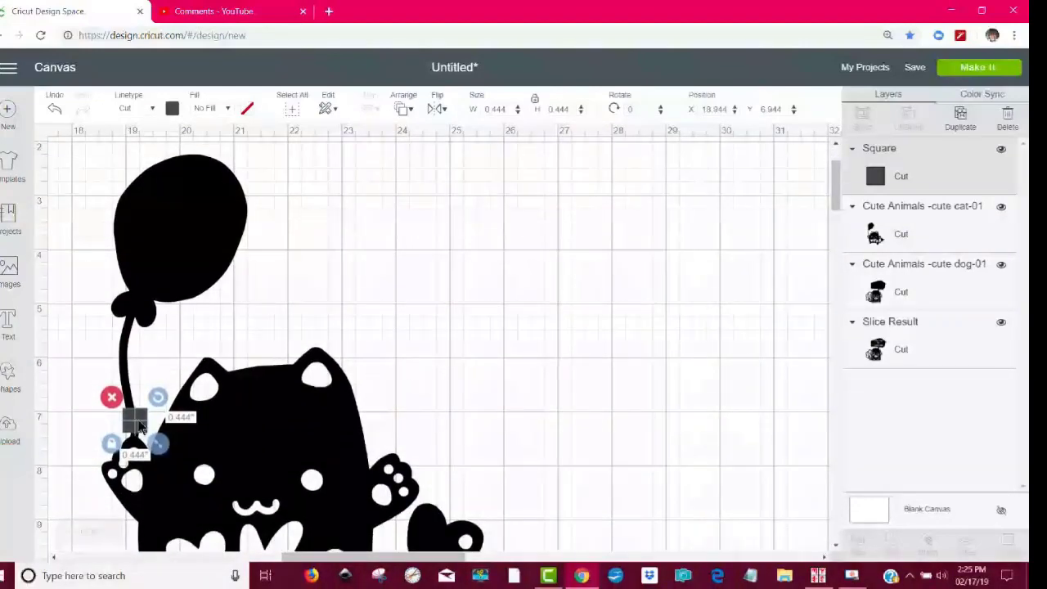
pyautogui.moveTo(141, 426); pyautogui.dragTo(140, 429)
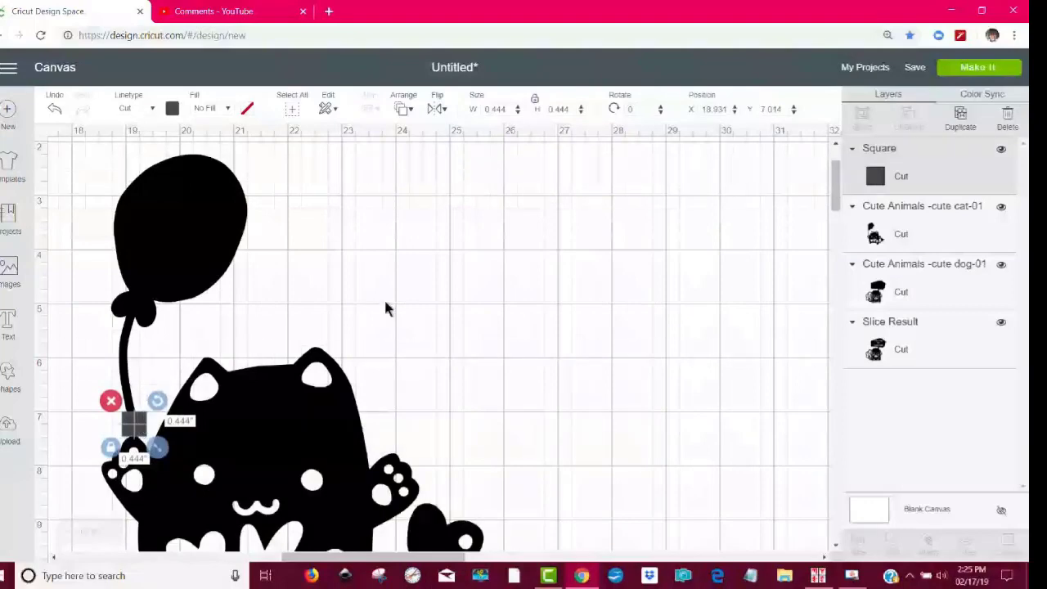
pyautogui.click(407, 305)
pyautogui.click(134, 427)
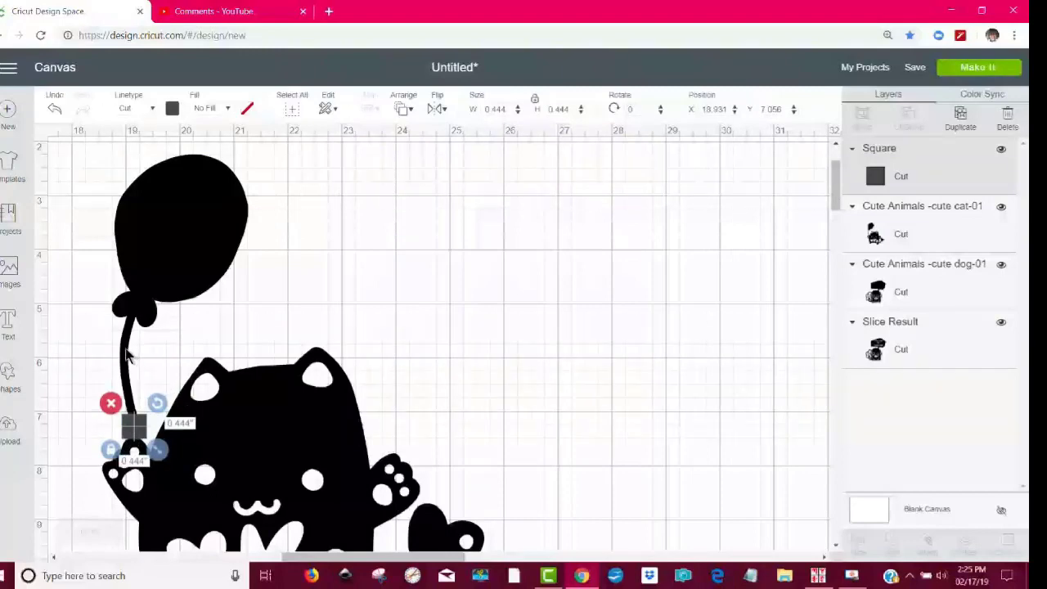
# Slice the cat with the small square and move the sliced cat to about X 22.36, Y 2.38
pyautogui.keyDown('shift'); pyautogui.click(168, 276); pyautogui.keyUp('shift')
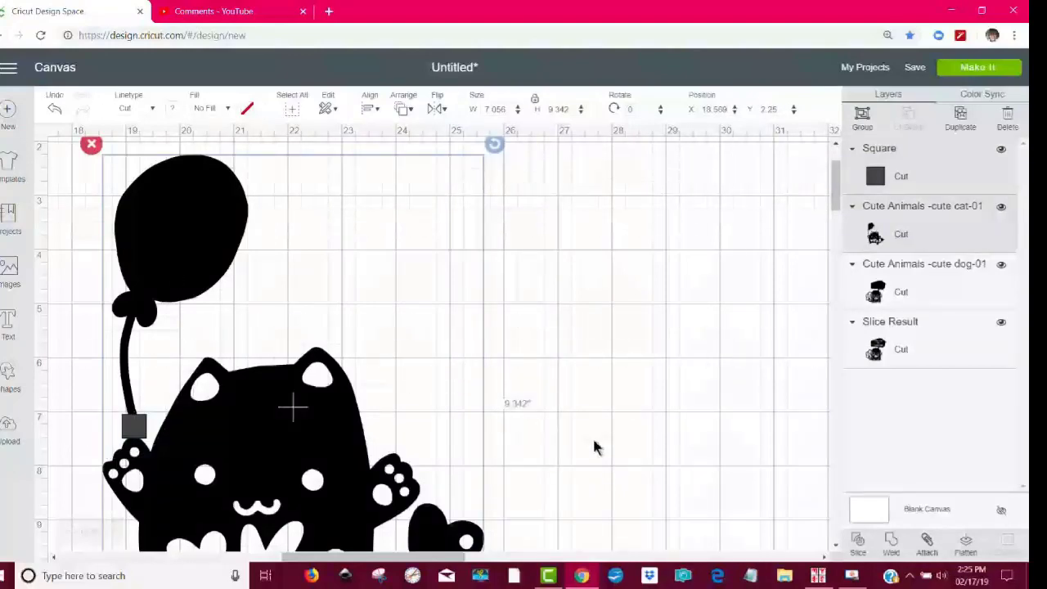
pyautogui.click(859, 547)
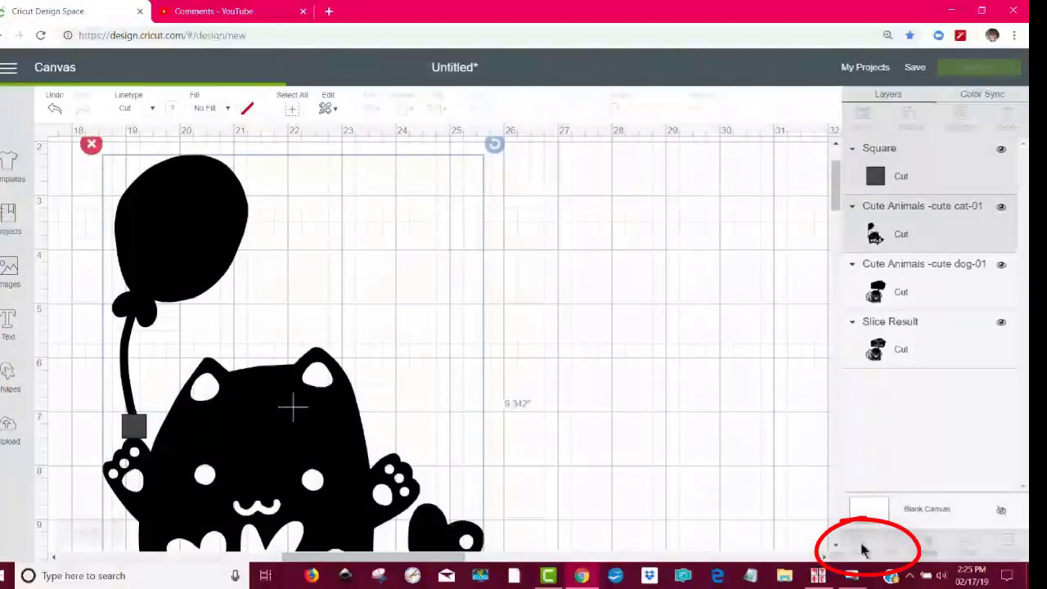
pyautogui.click(255, 243)
pyautogui.moveTo(254, 243); pyautogui.dragTo(388, 254)
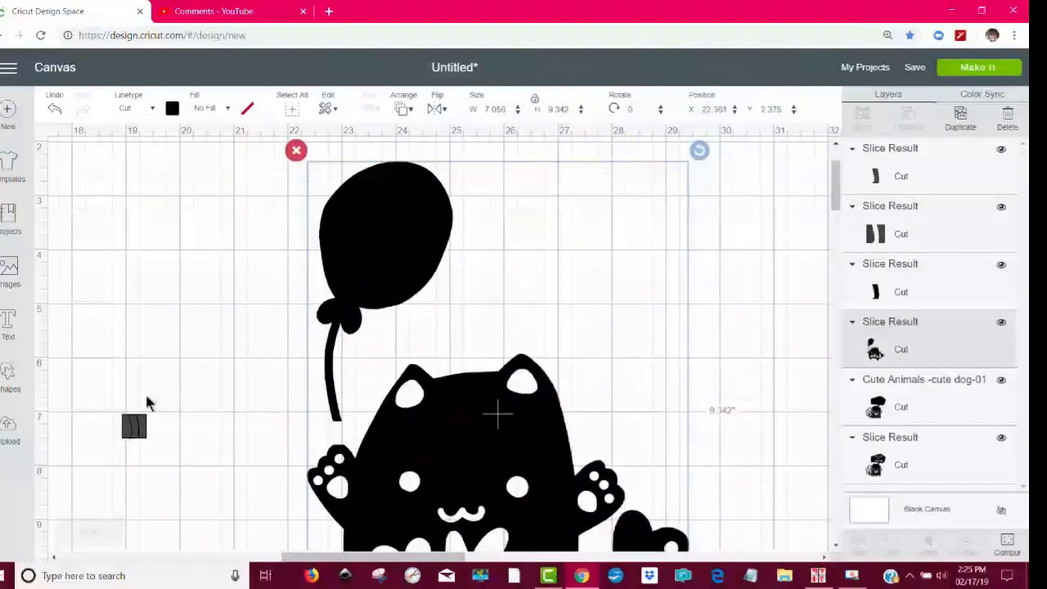
# Delete the three leftover slice pieces of the square and balloon string
pyautogui.click(137, 430)
pyautogui.click(117, 403)
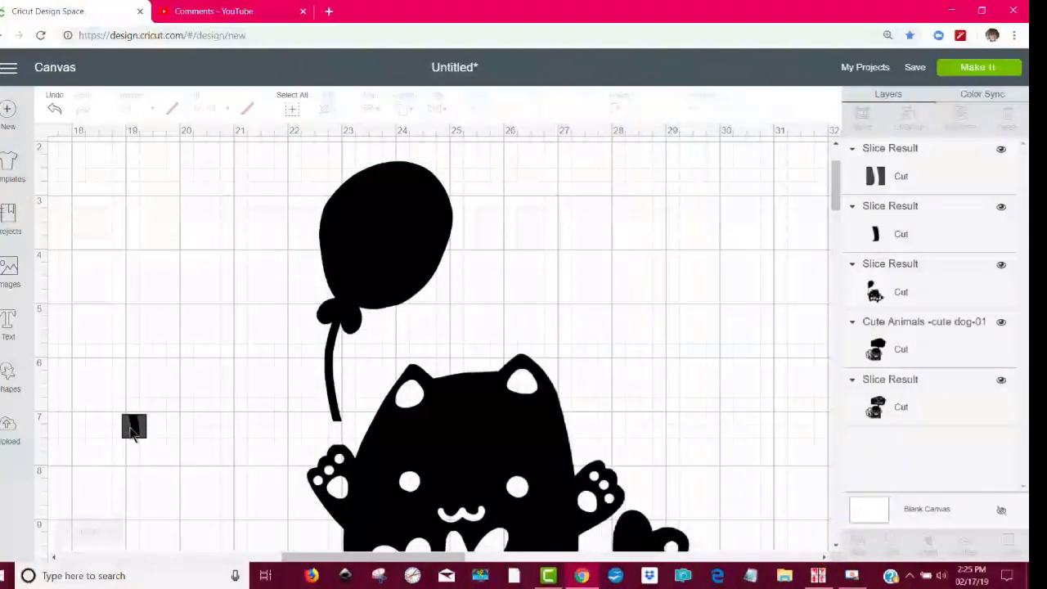
pyautogui.click(134, 426)
pyautogui.click(113, 402)
pyautogui.click(135, 426)
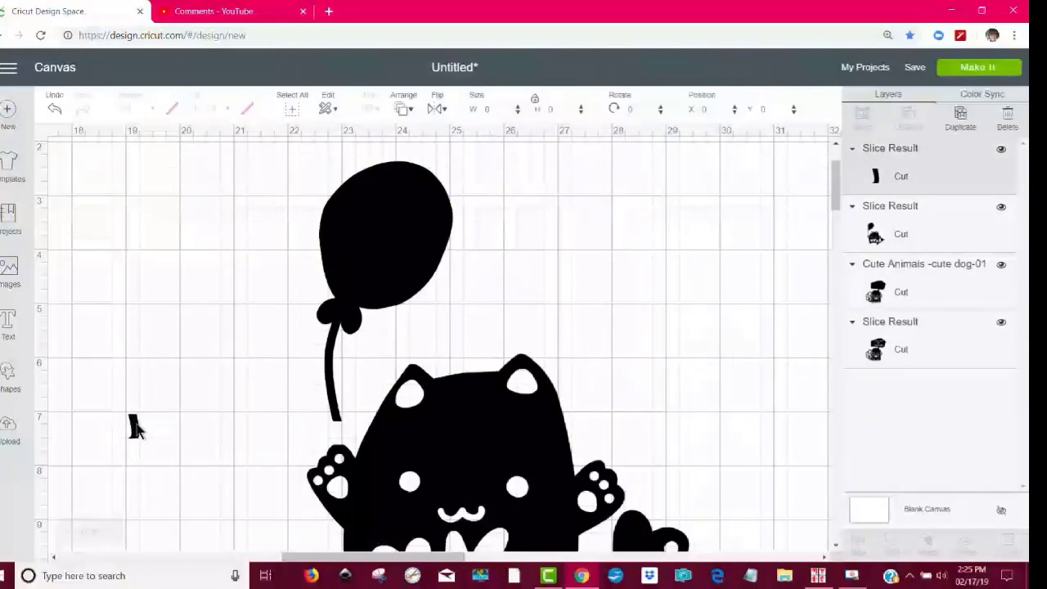
pyautogui.press('Delete')
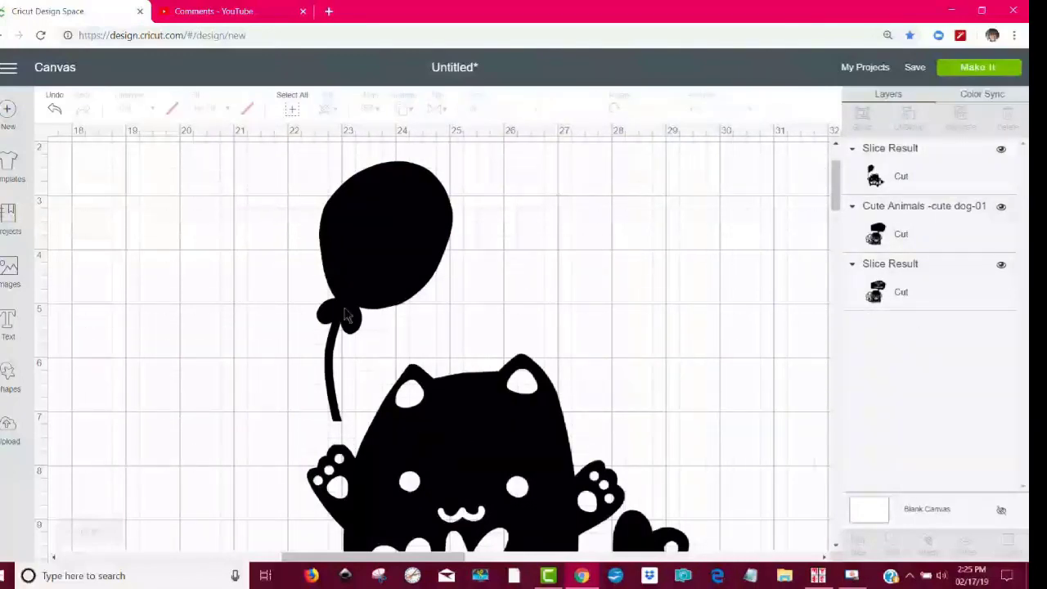
# Use Contour on the sliced cat to hide the detached balloon and its string
pyautogui.click(395, 289)
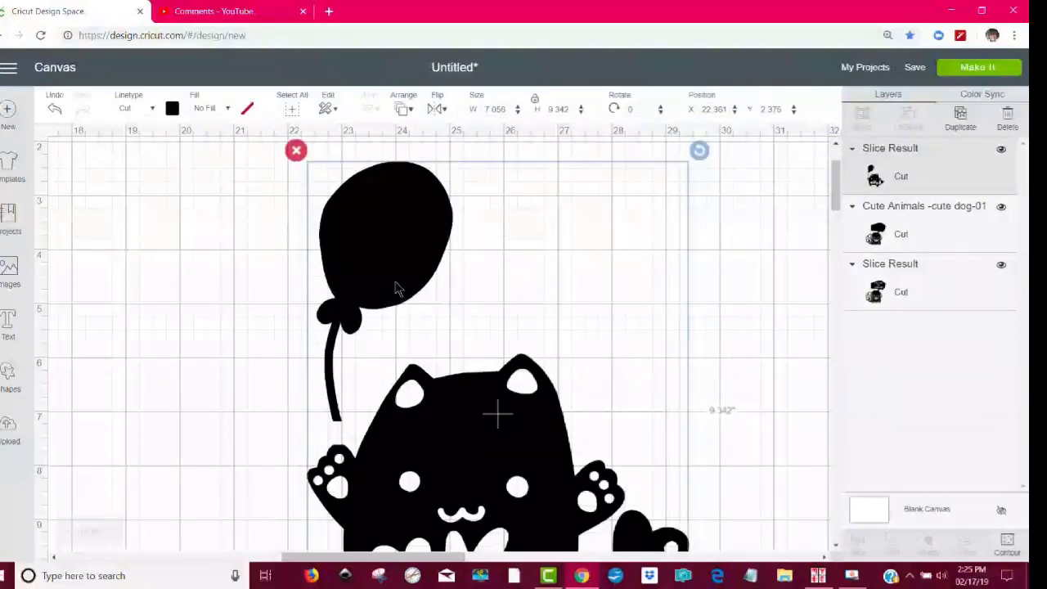
pyautogui.click(695, 272)
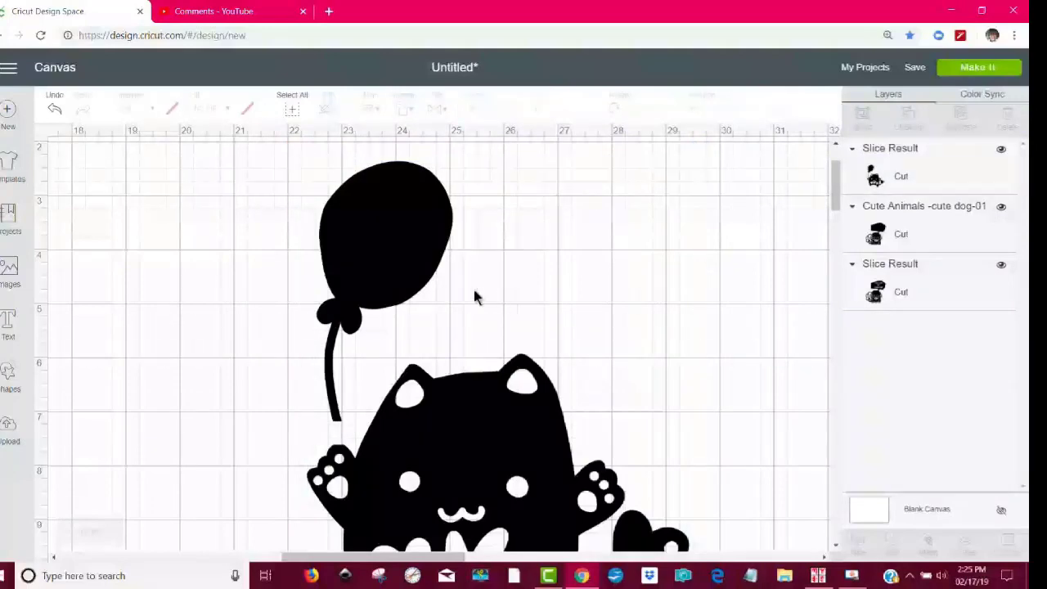
pyautogui.click(483, 442)
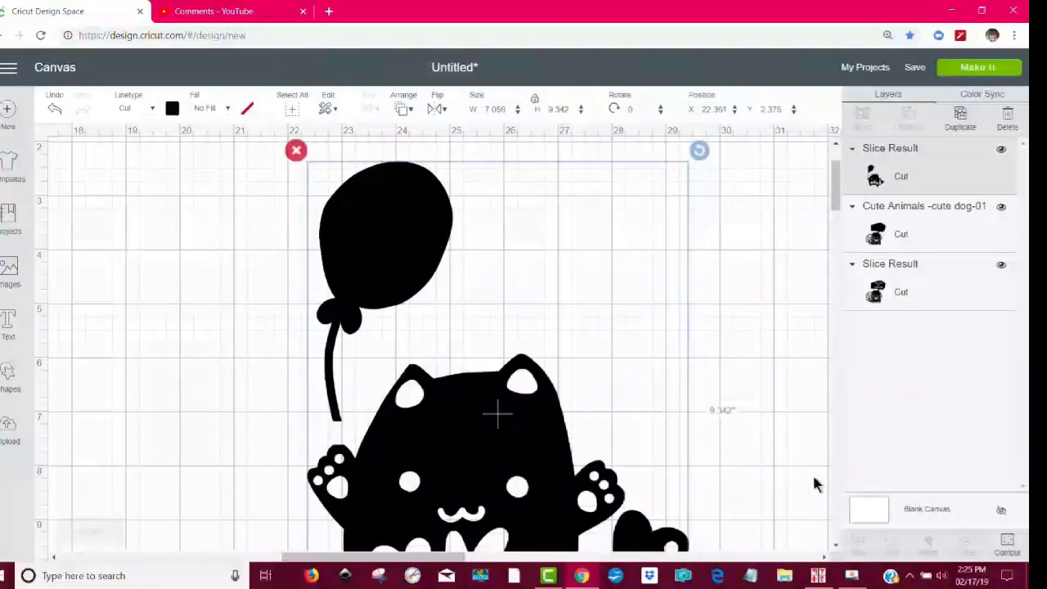
pyautogui.click(1009, 544)
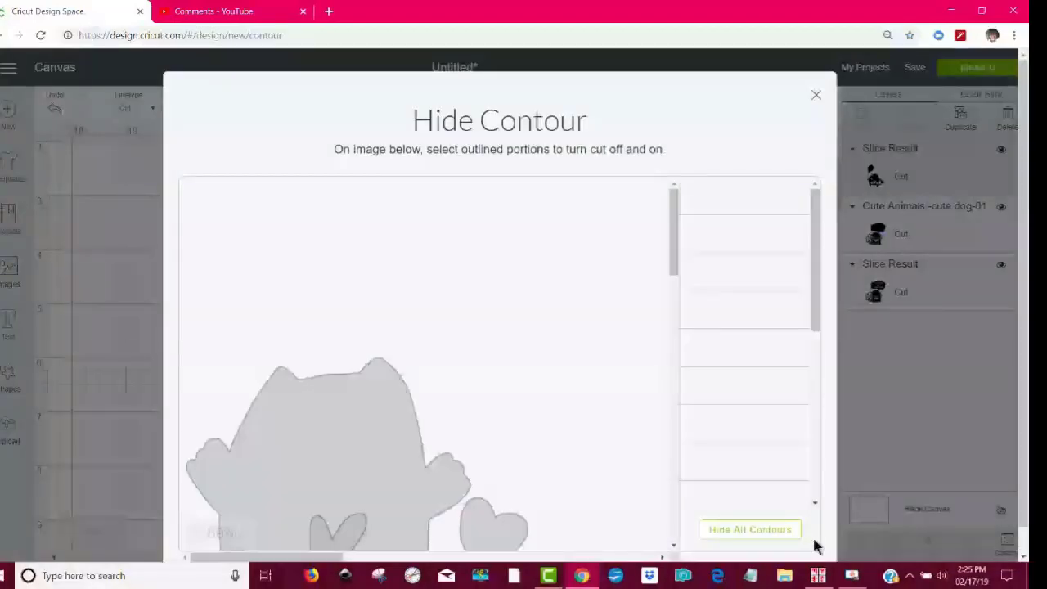
pyautogui.click(235, 278)
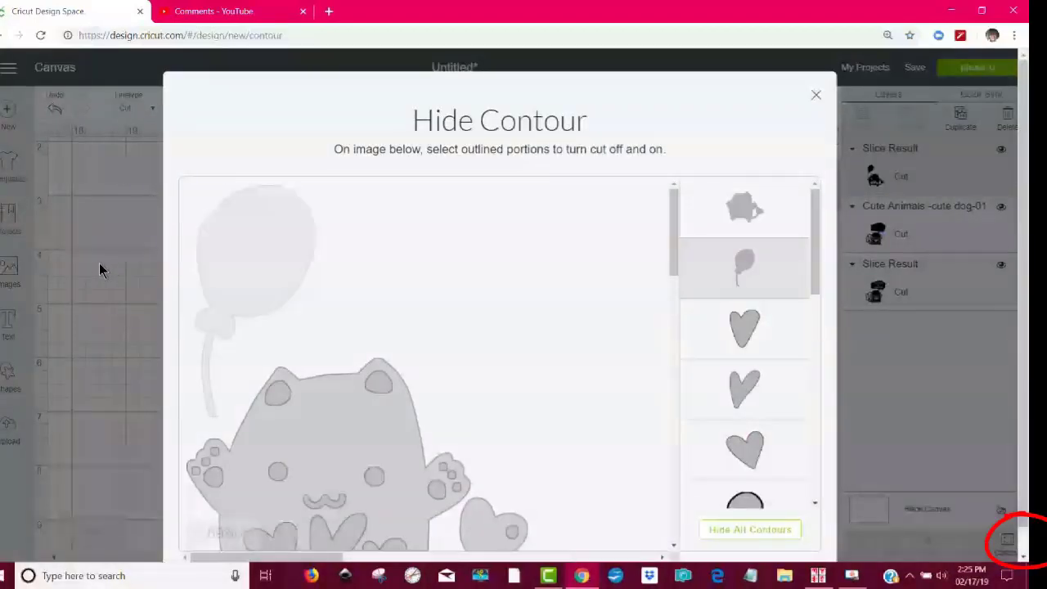
pyautogui.click(93, 263)
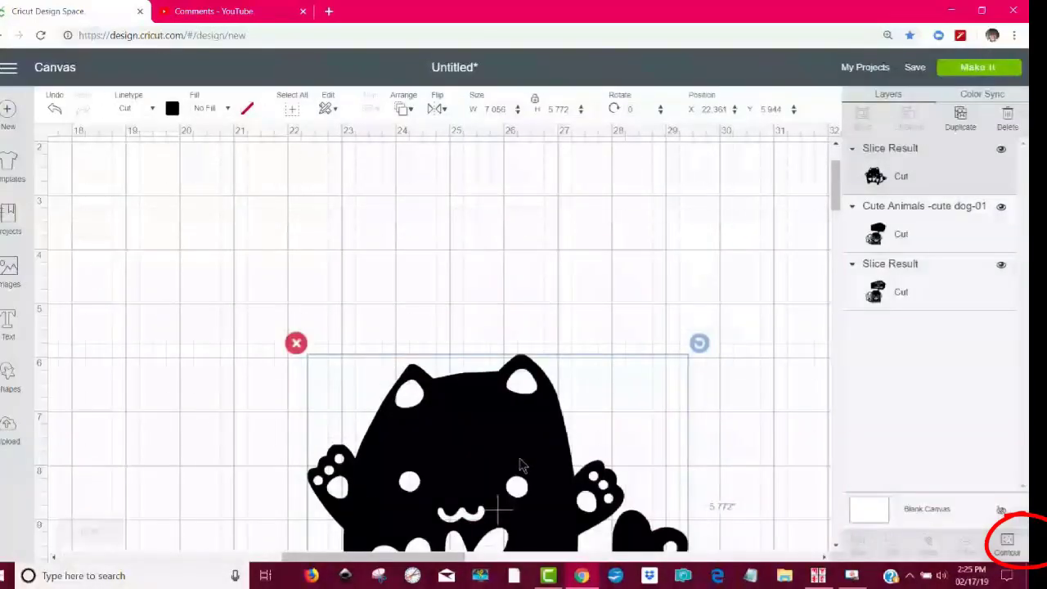
# Move the balloon-free cat to about X 21.43, Y 6.28, beside the blank-bubble dog
pyautogui.moveTo(520, 465); pyautogui.dragTo(410, 347)
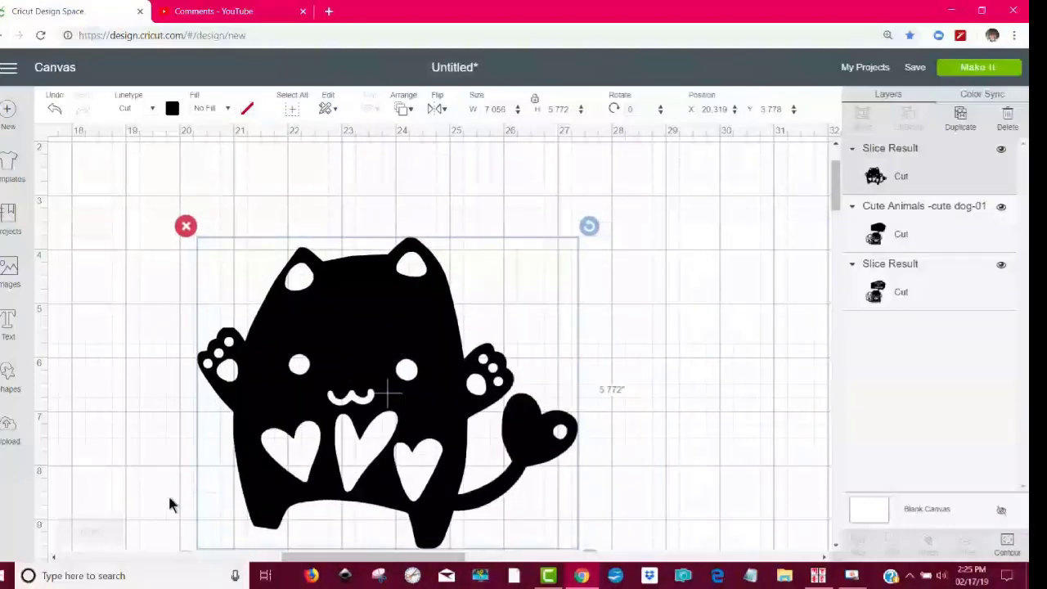
pyautogui.click(67, 532)
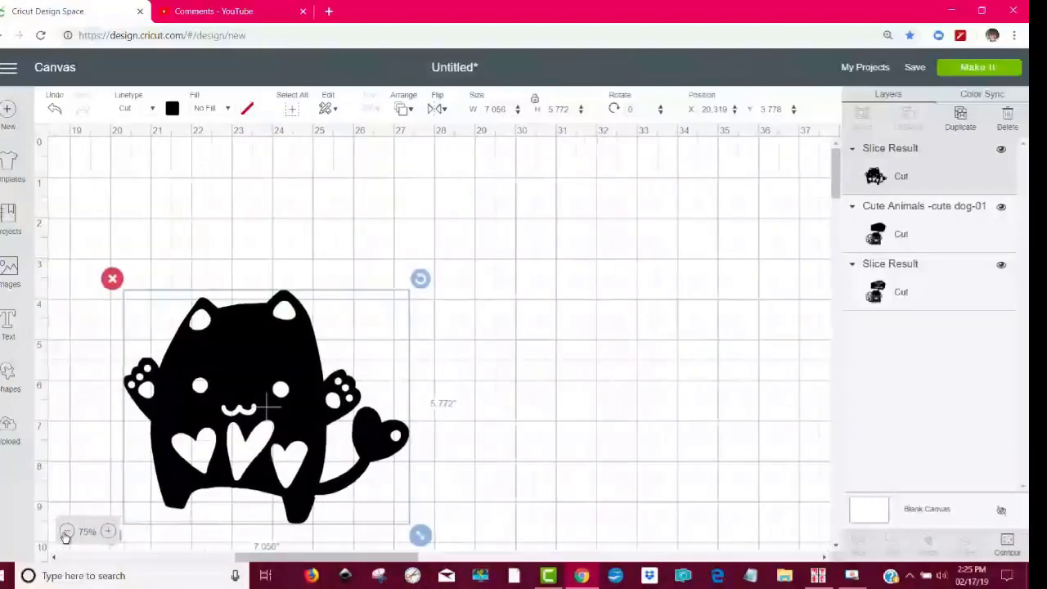
pyautogui.click(66, 532)
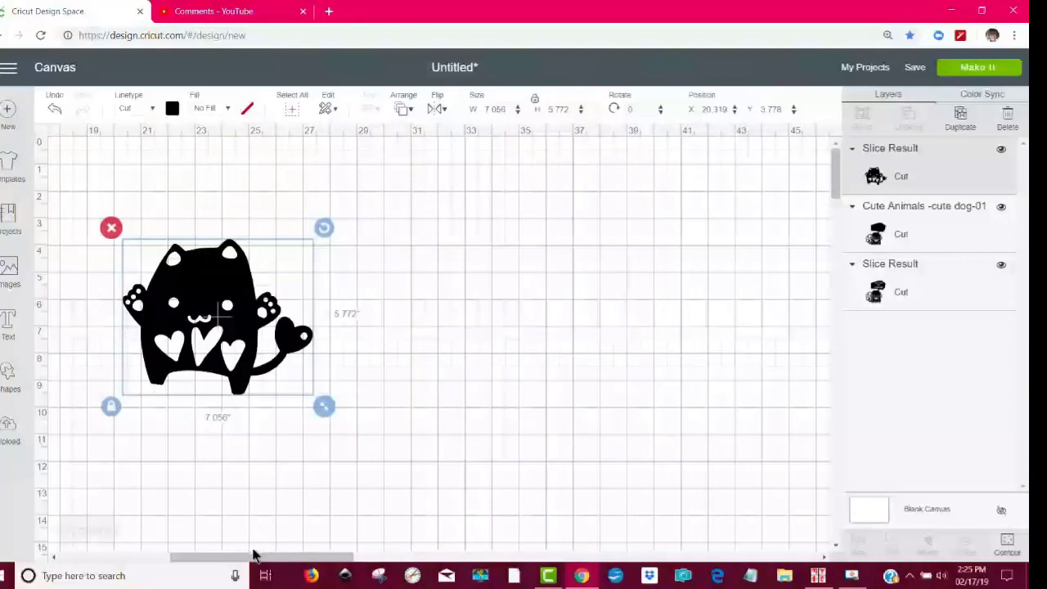
pyautogui.moveTo(253, 557); pyautogui.dragTo(176, 573)
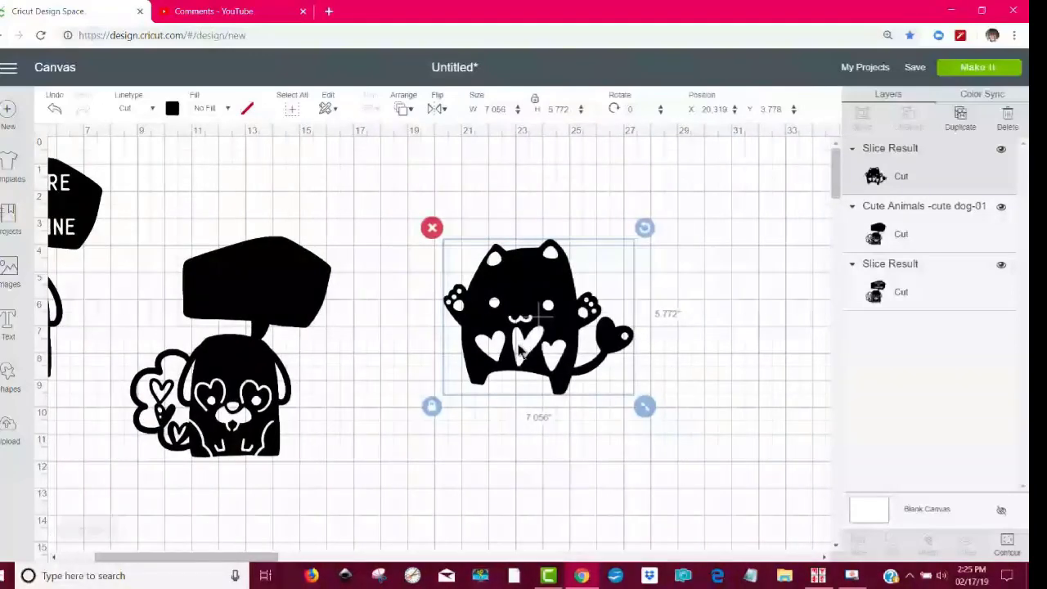
pyautogui.moveTo(521, 350); pyautogui.dragTo(554, 419)
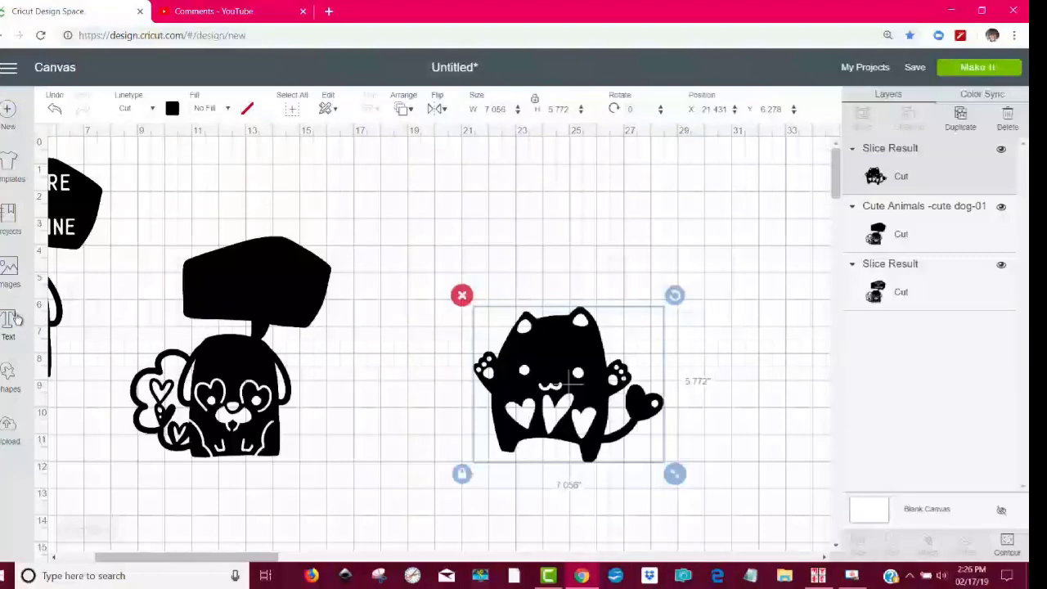
# Search the image cartridges for "cricut craftroom" and open all images of the Cricut Craft Room Basics cartridge
pyautogui.click(10, 270)
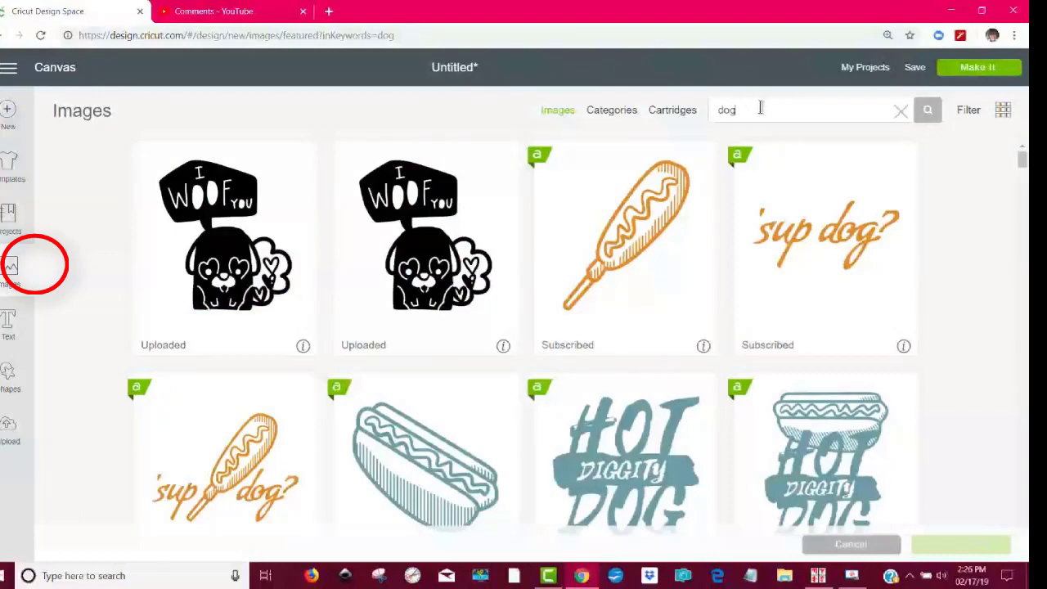
pyautogui.moveTo(760, 108); pyautogui.dragTo(679, 118)
pyautogui.write('cricut craftroom')
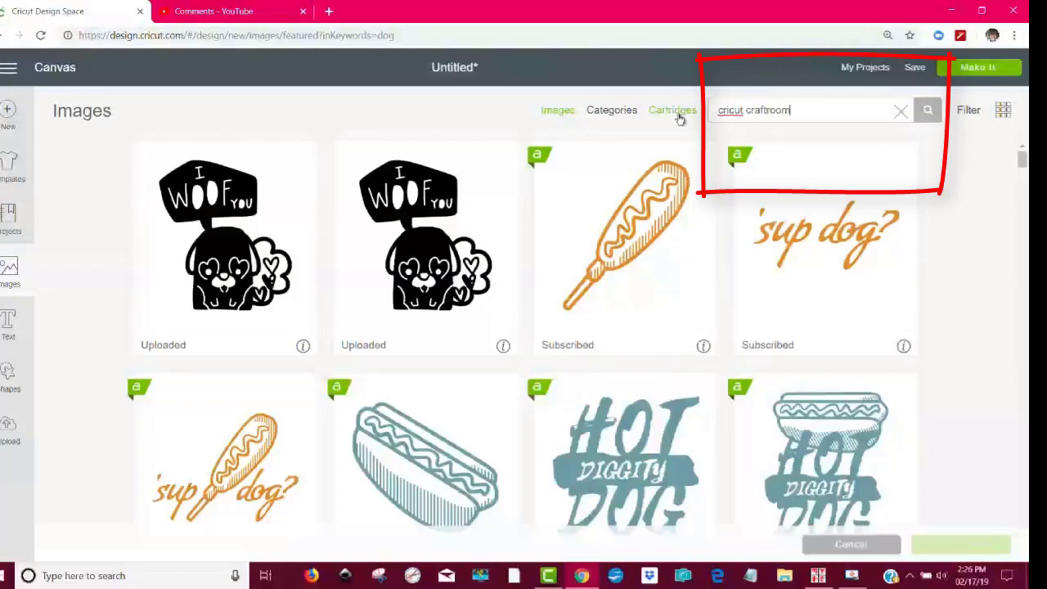
pyautogui.press('Return')
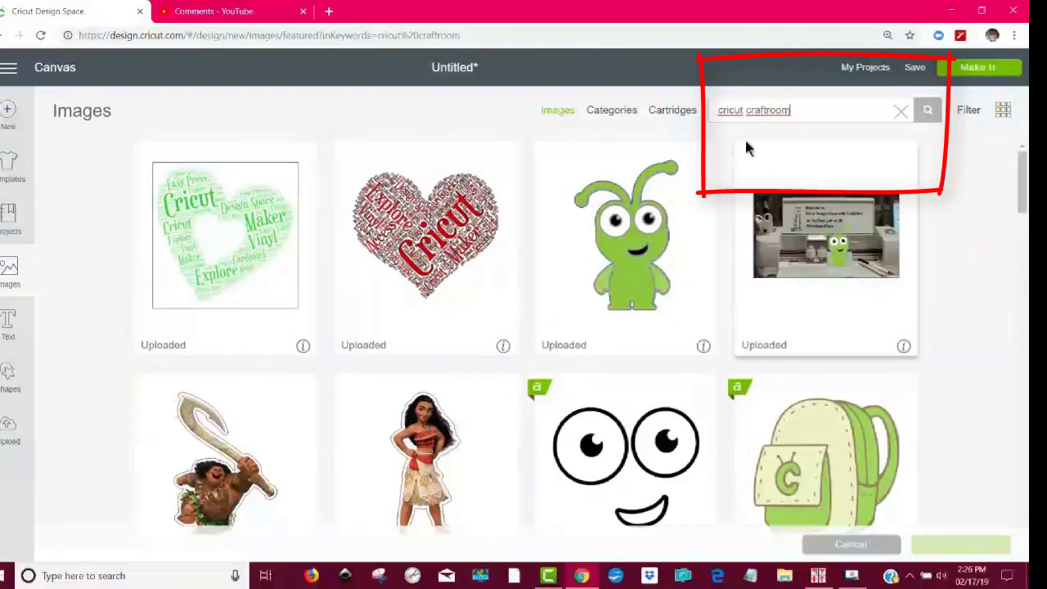
pyautogui.click(673, 113)
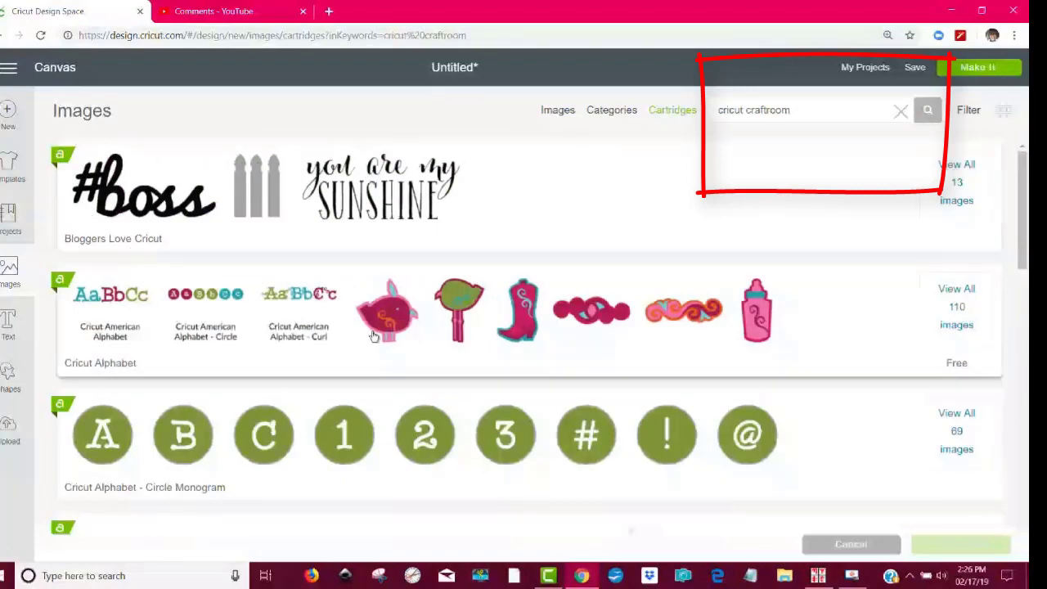
pyautogui.moveTo(1024, 198); pyautogui.dragTo(1010, 311)
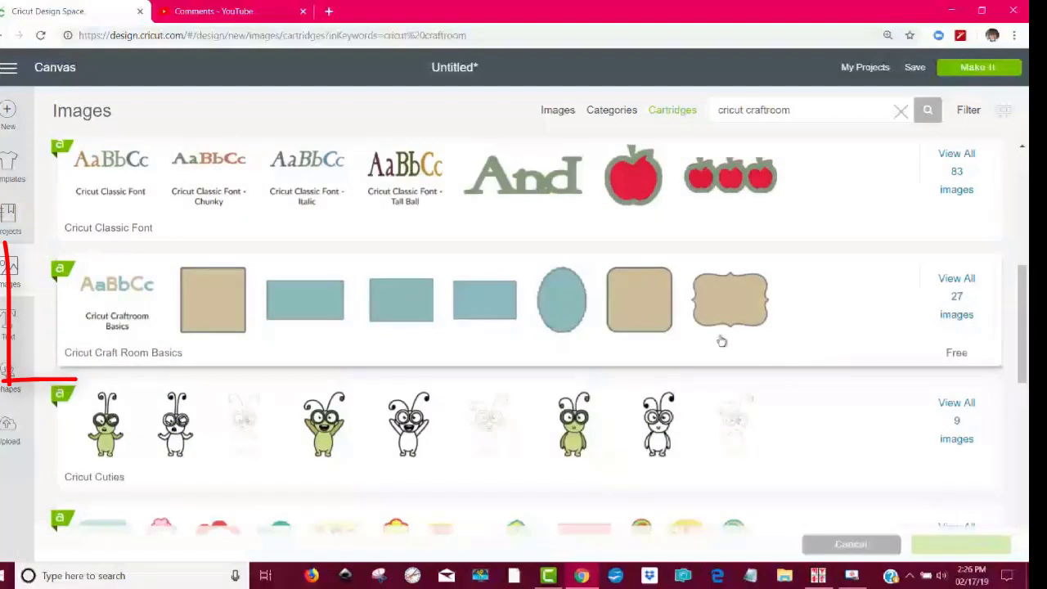
pyautogui.click(954, 297)
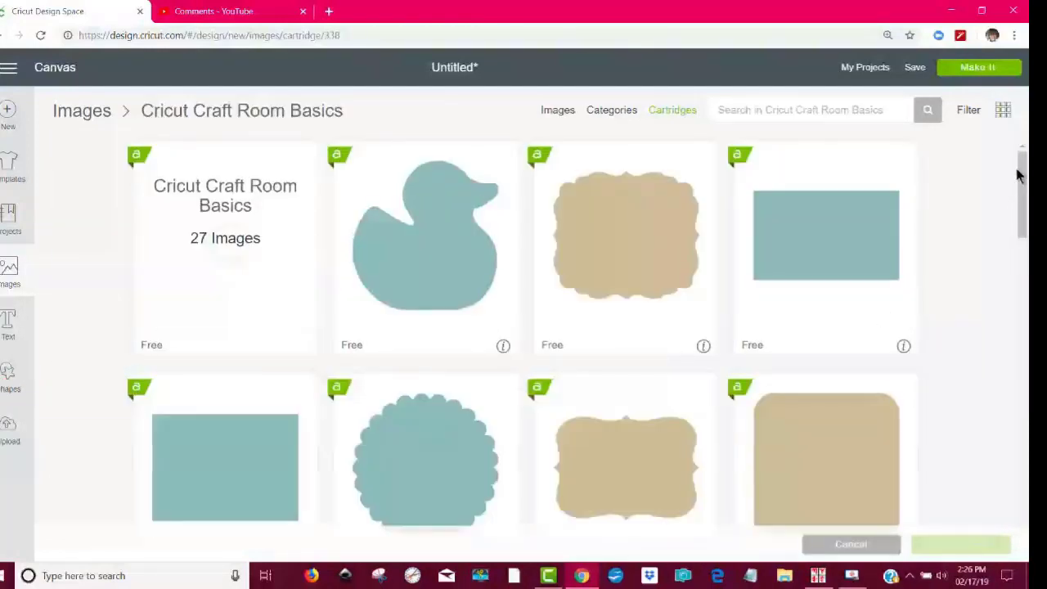
# Browse the cartridge's shapes and insert the tan oval speech bubble onto the canvas
pyautogui.moveTo(1019, 174); pyautogui.dragTo(1022, 269)
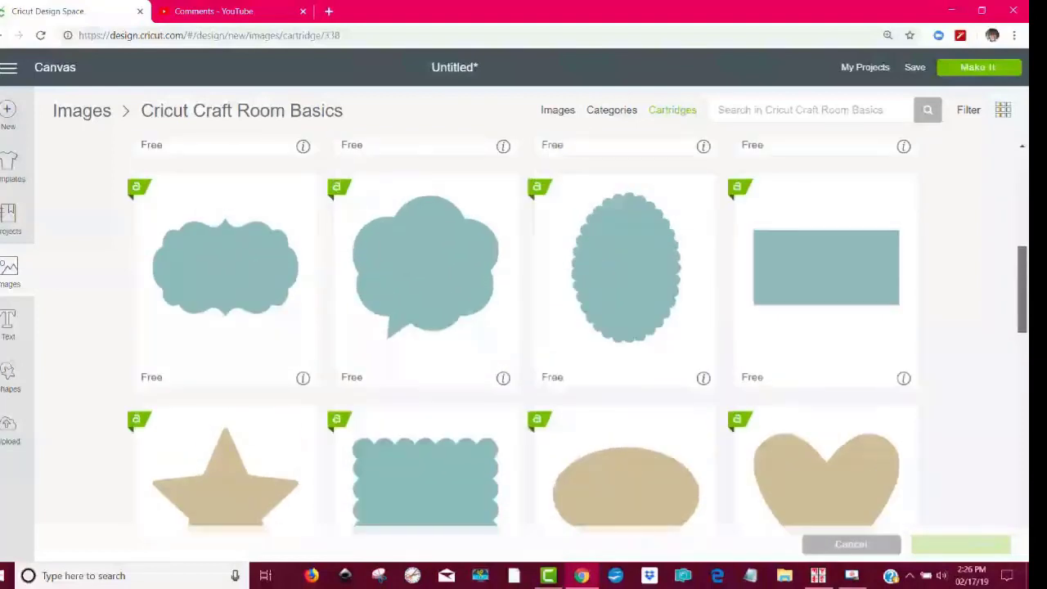
pyautogui.scroll(-4, 578, 337)
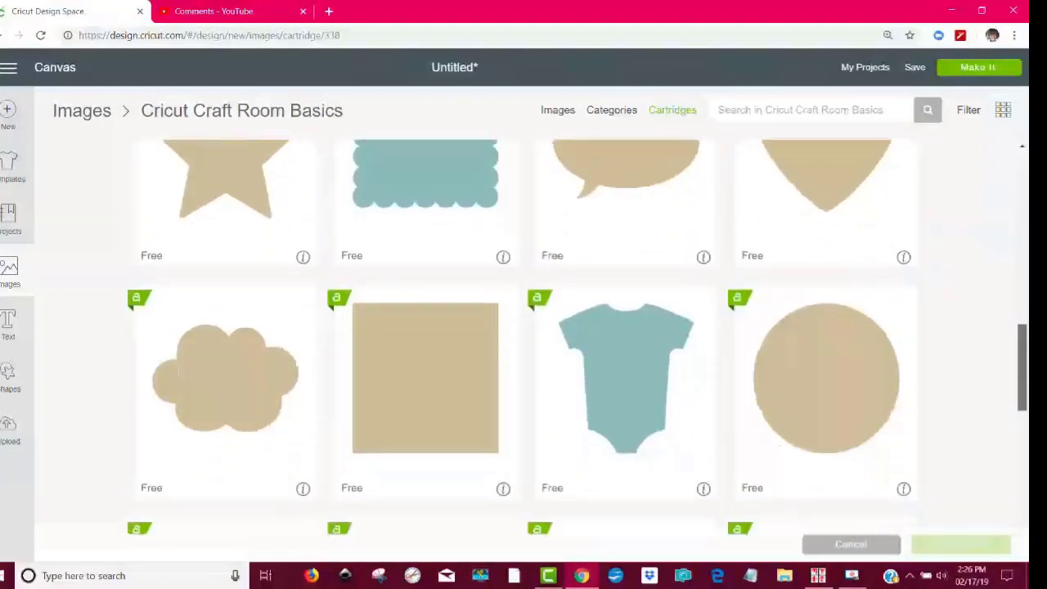
pyautogui.scroll(-6, 1021, 458)
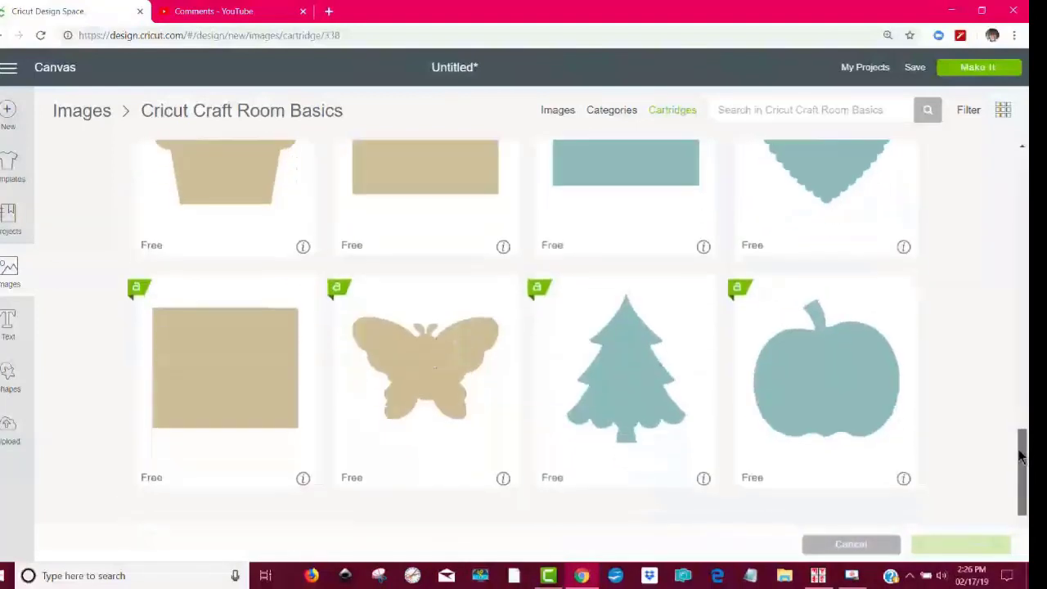
pyautogui.scroll(7, 1021, 459)
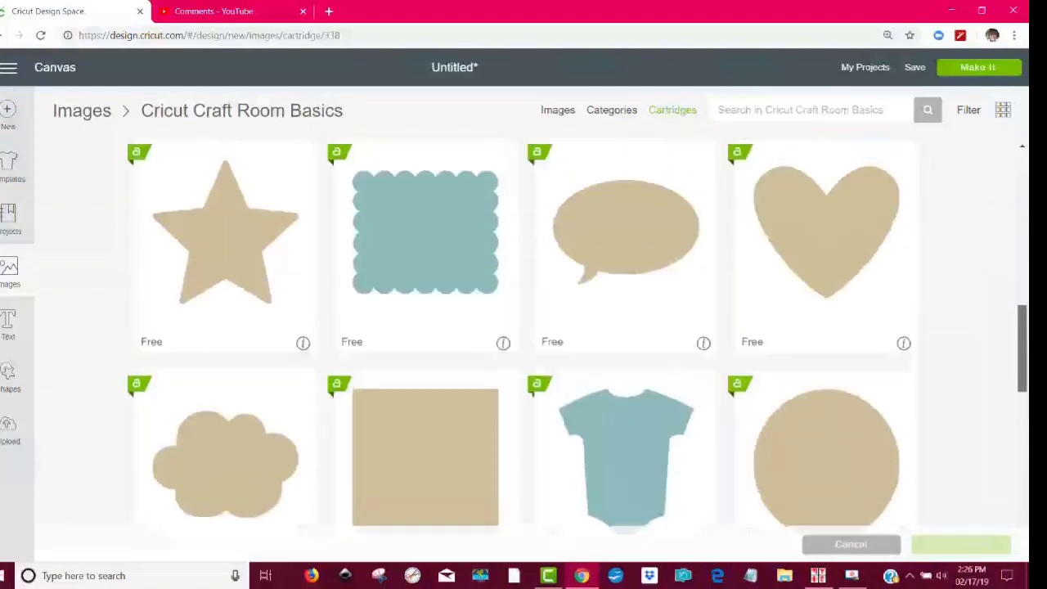
pyautogui.scroll(3, 741, 404)
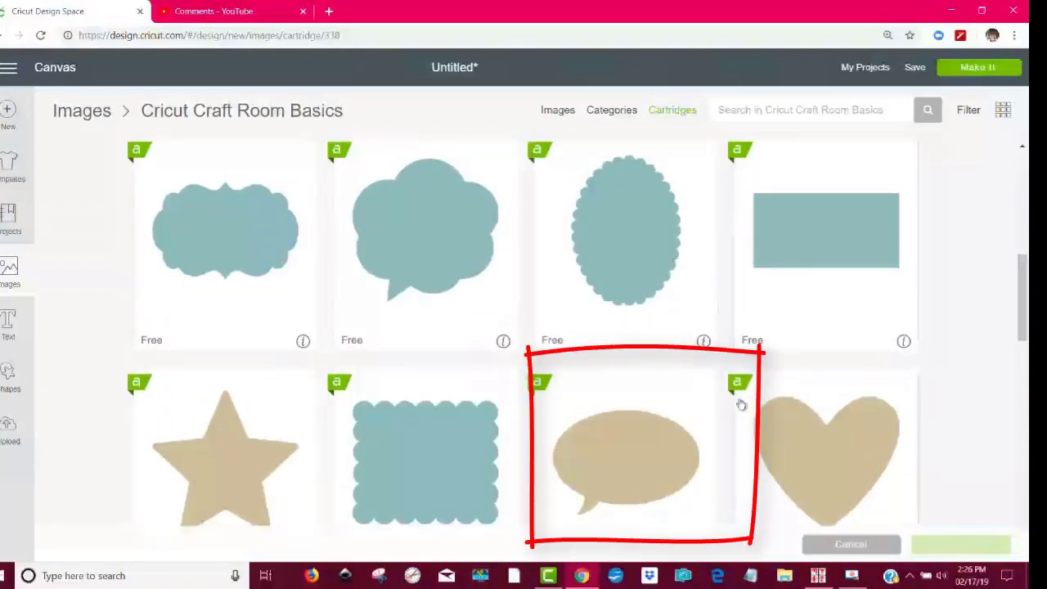
pyautogui.click(654, 479)
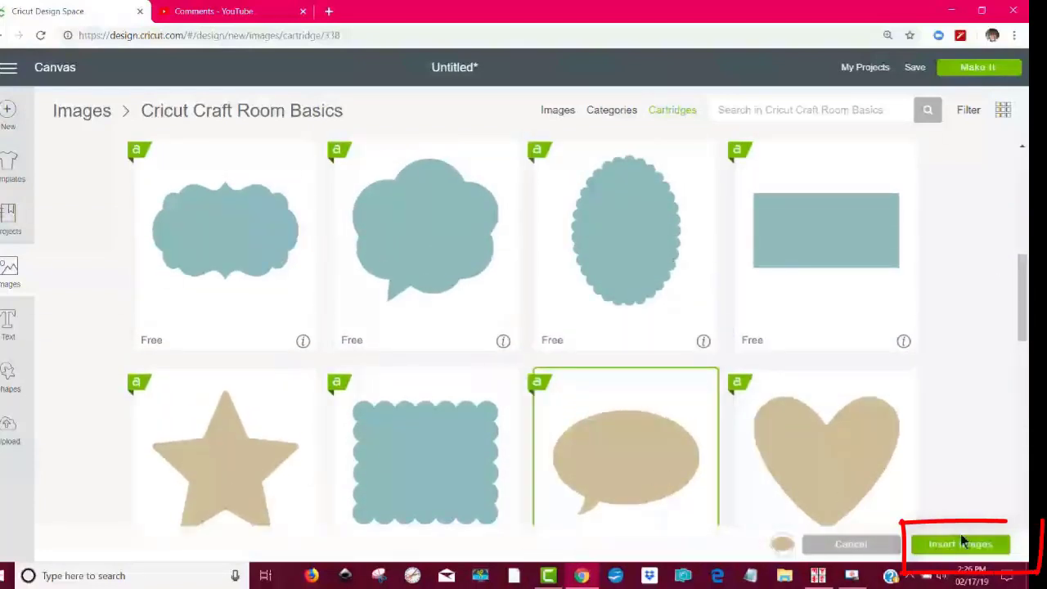
pyautogui.click(962, 544)
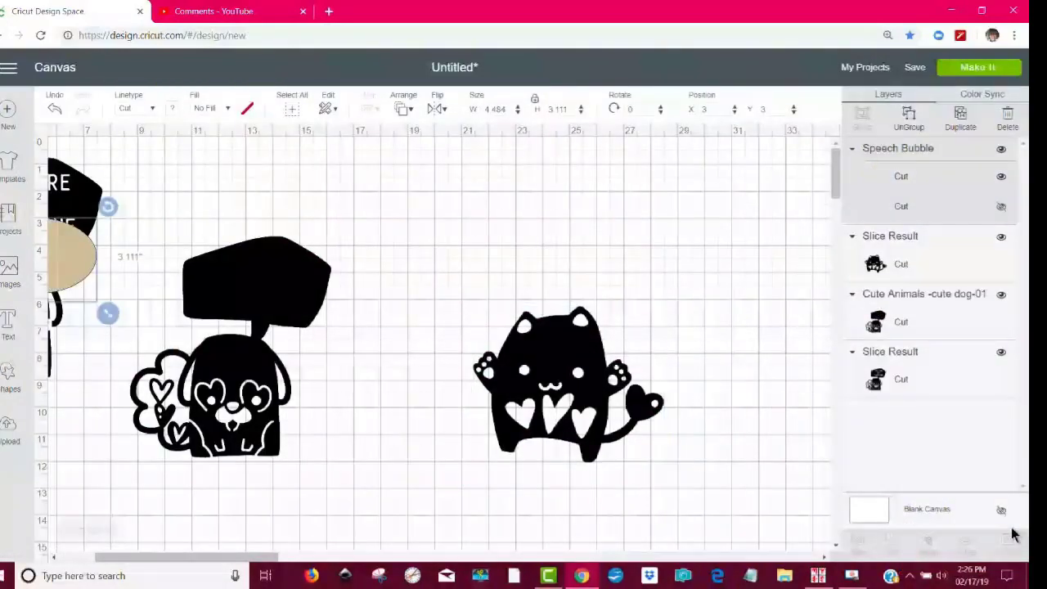
# Move the tan speech bubble to about X 17.9, Y 4.5, above the cat, and flip it horizontally
pyautogui.moveTo(74, 278); pyautogui.dragTo(479, 318)
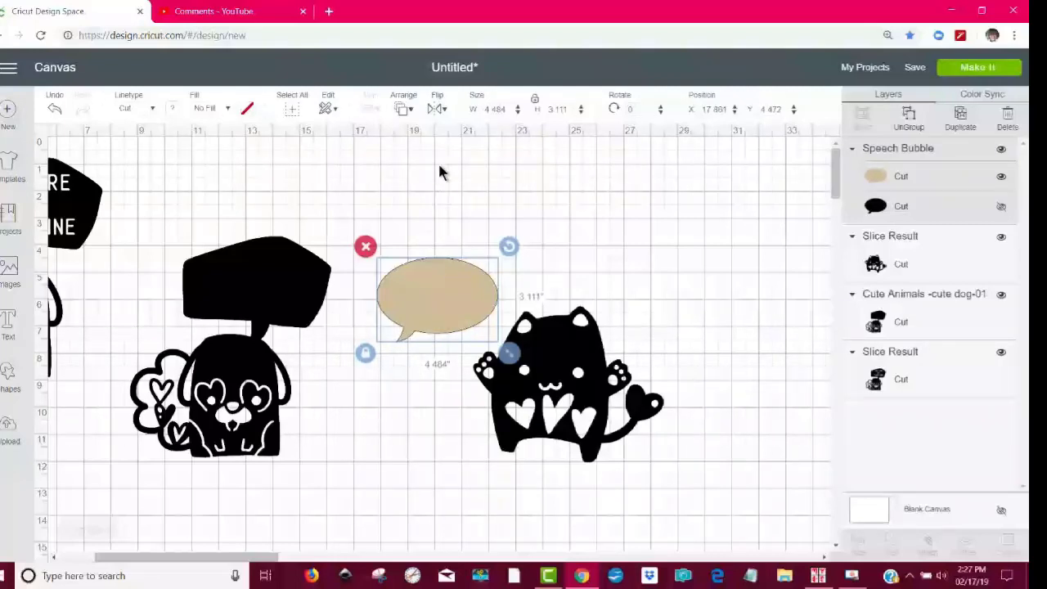
pyautogui.click(441, 112)
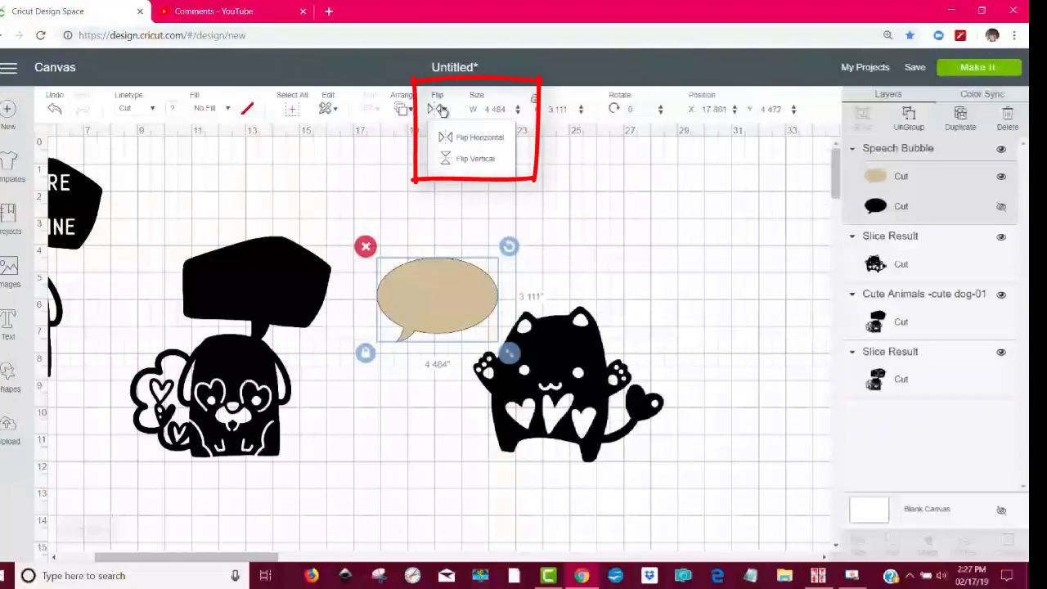
pyautogui.click(462, 137)
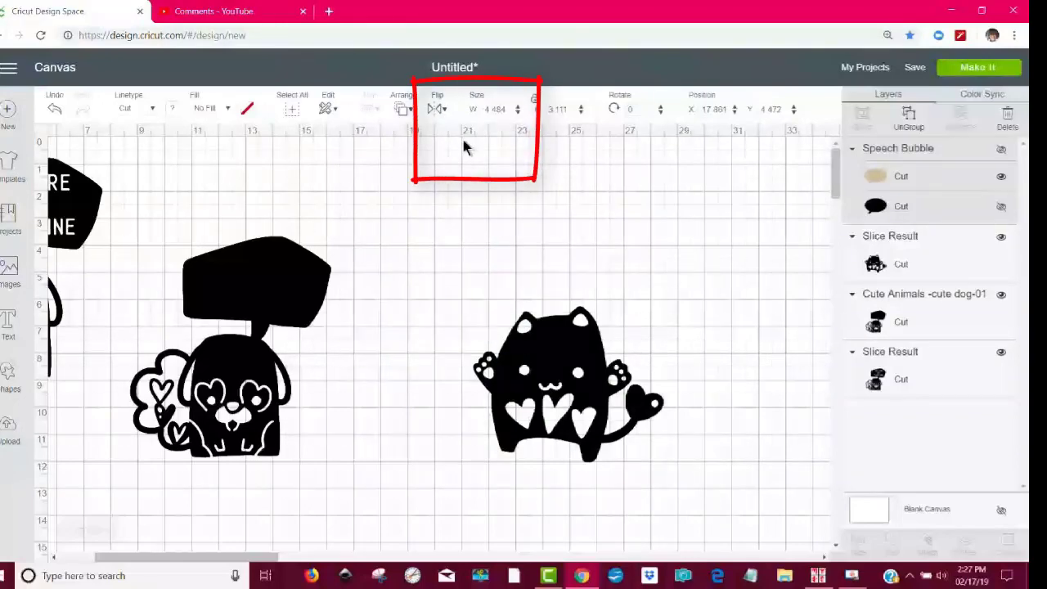
pyautogui.click(808, 261)
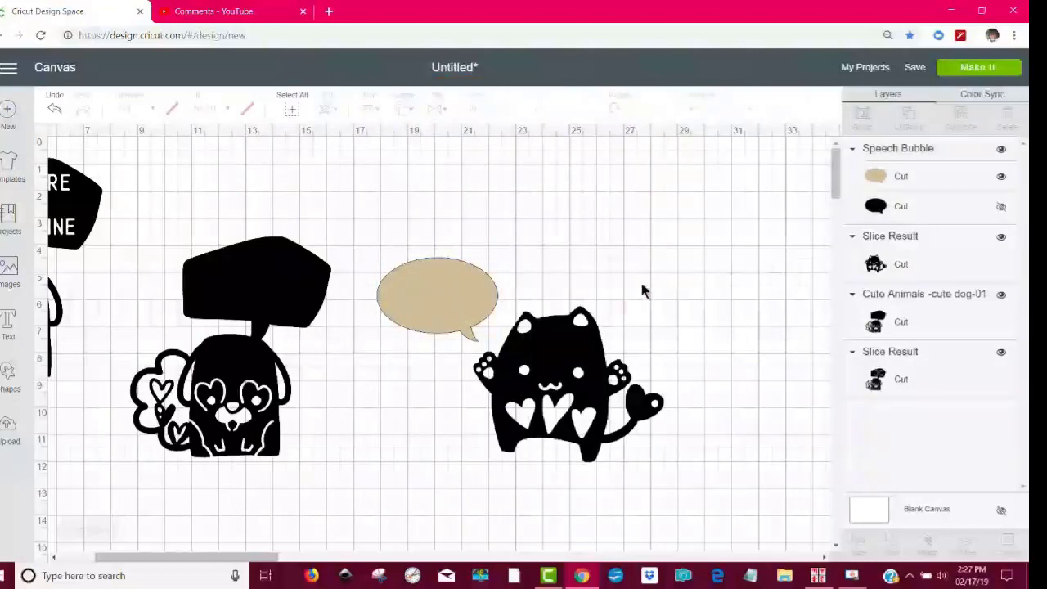
# Enlarge the speech bubble to about 4.956 by 3.439 inches and place its tail at the cat's head, around X 18.33, Y 4.14
pyautogui.click(481, 337)
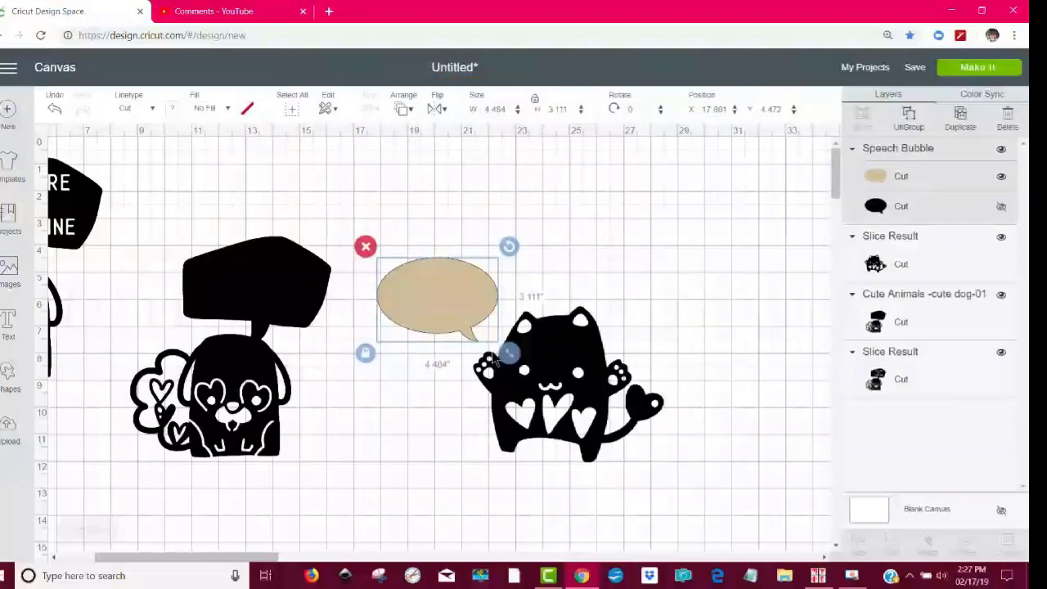
pyautogui.moveTo(500, 357); pyautogui.dragTo(513, 365)
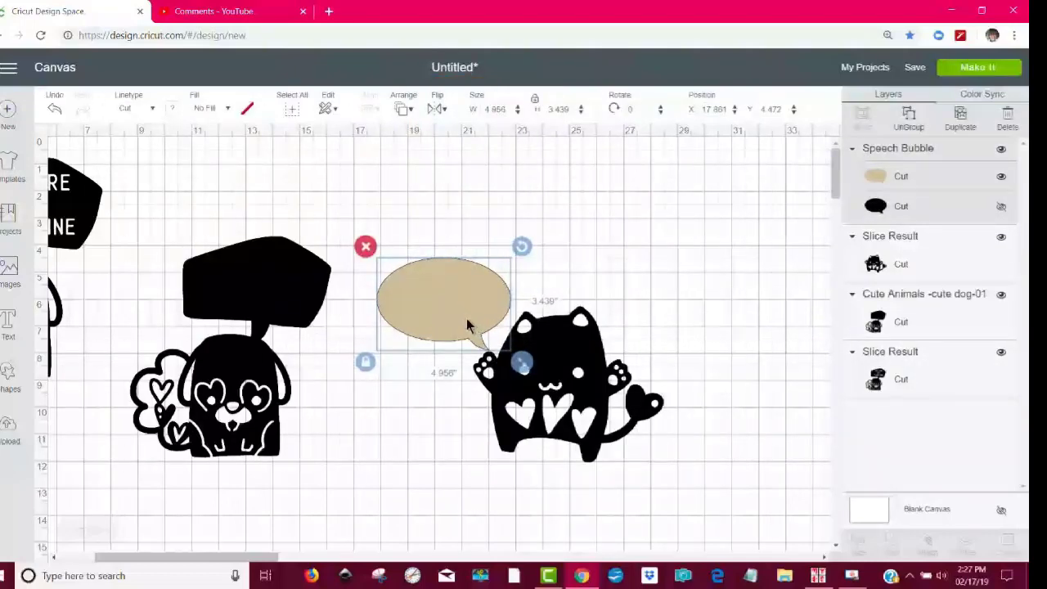
pyautogui.moveTo(468, 320); pyautogui.dragTo(484, 316)
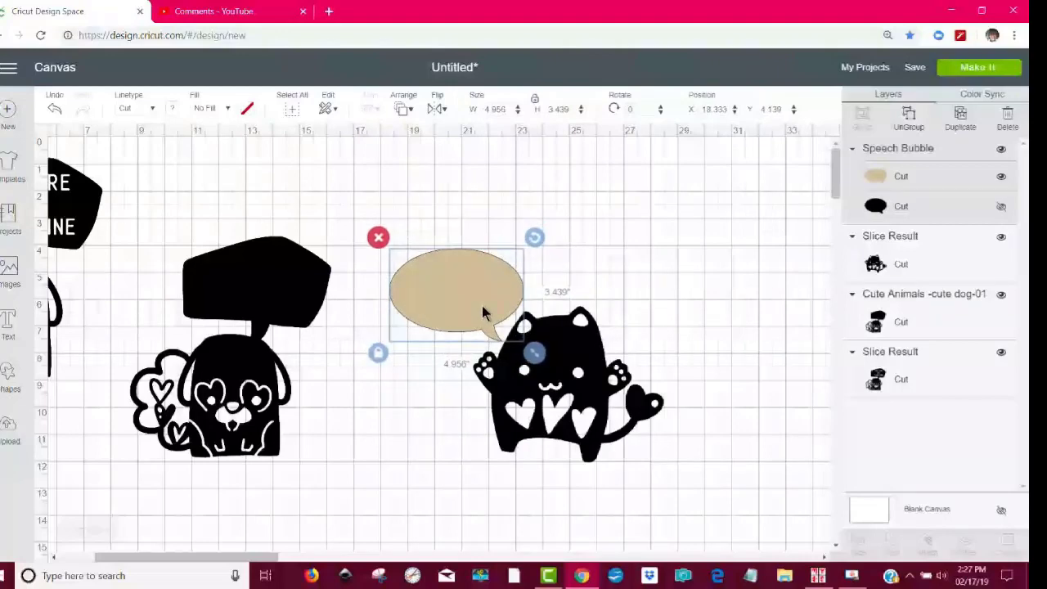
# Move the blank-bubble dog down out of the way and place the "YOU ARE MY SUNSHINE" dog beside the cat at about X 10.44, Y 3.39
pyautogui.moveTo(213, 560); pyautogui.dragTo(168, 559)
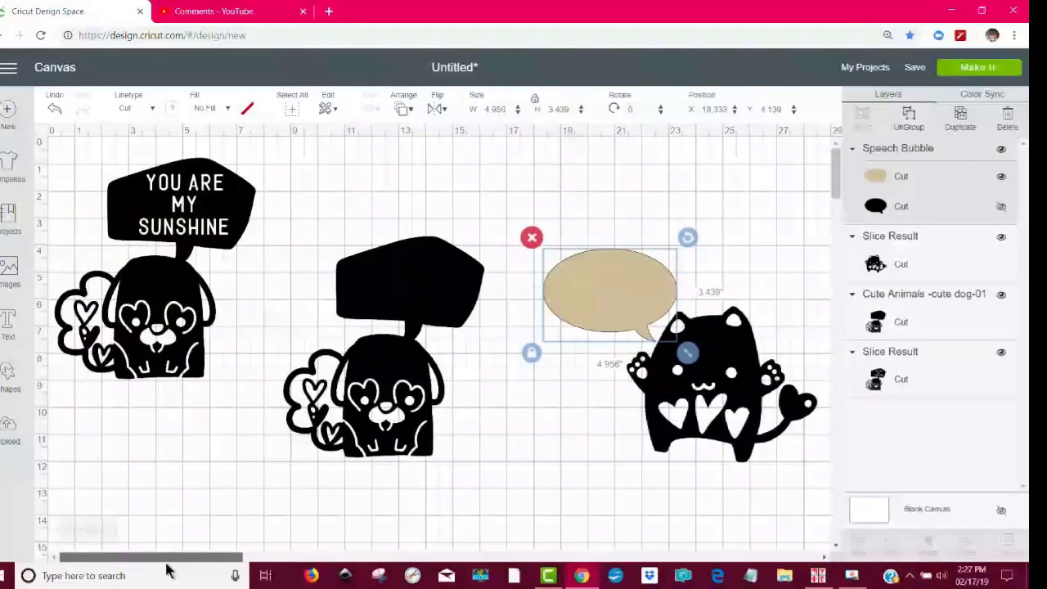
pyautogui.click(373, 384)
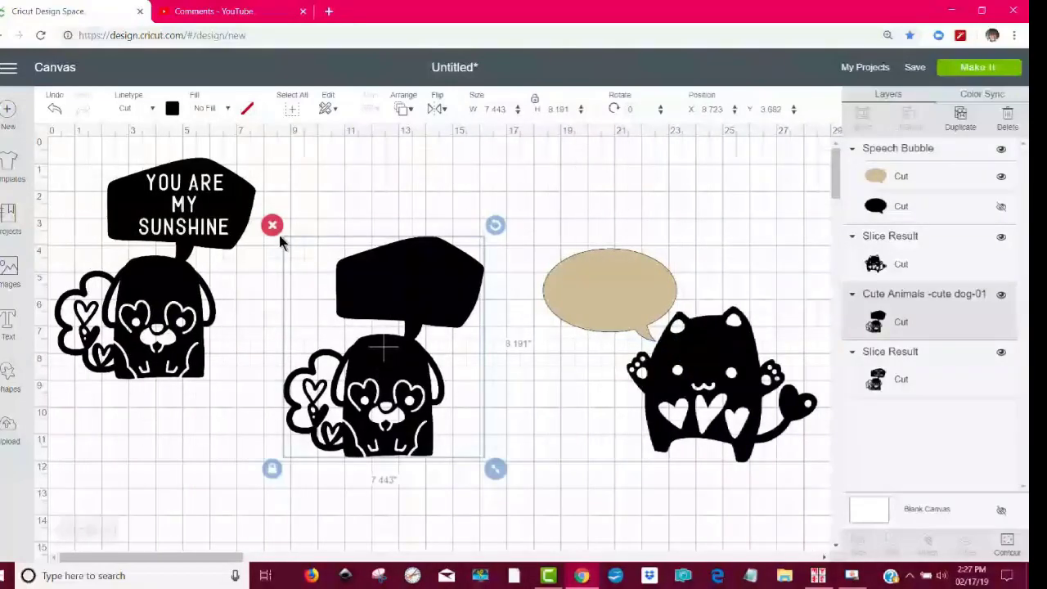
pyautogui.moveTo(375, 301); pyautogui.dragTo(140, 508)
pyautogui.moveTo(156, 261); pyautogui.dragTo(434, 350)
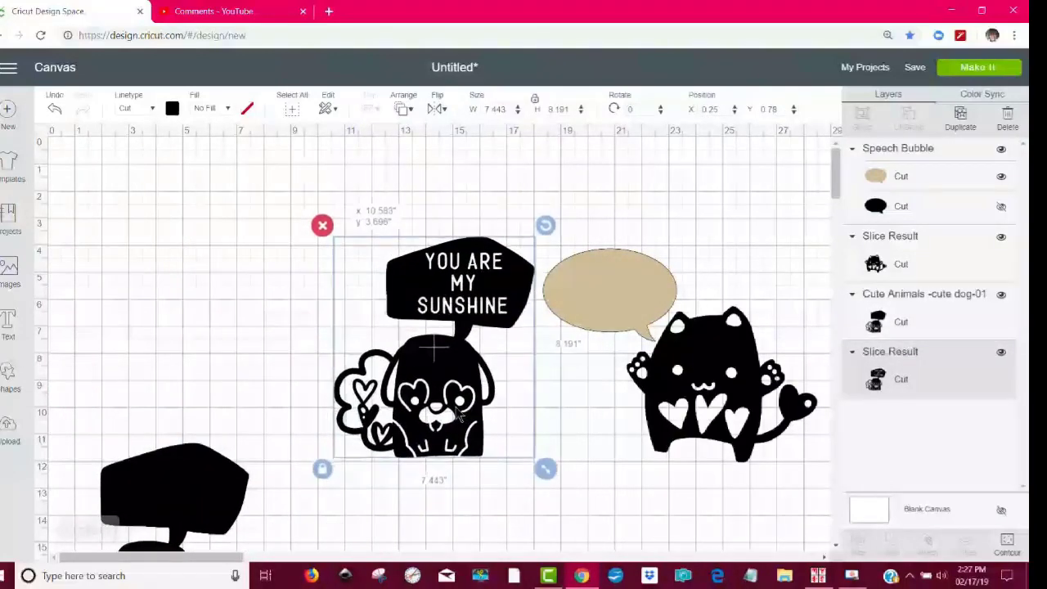
pyautogui.moveTo(458, 415); pyautogui.dragTo(454, 407)
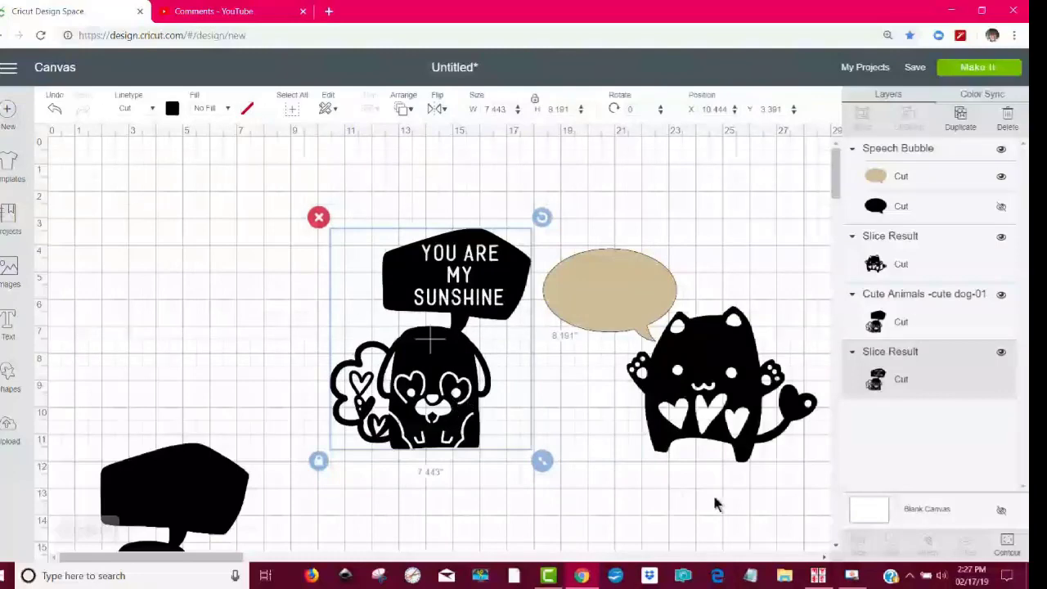
# Recolour the tan speech bubble to the black material colour used by the animals
pyautogui.click(631, 307)
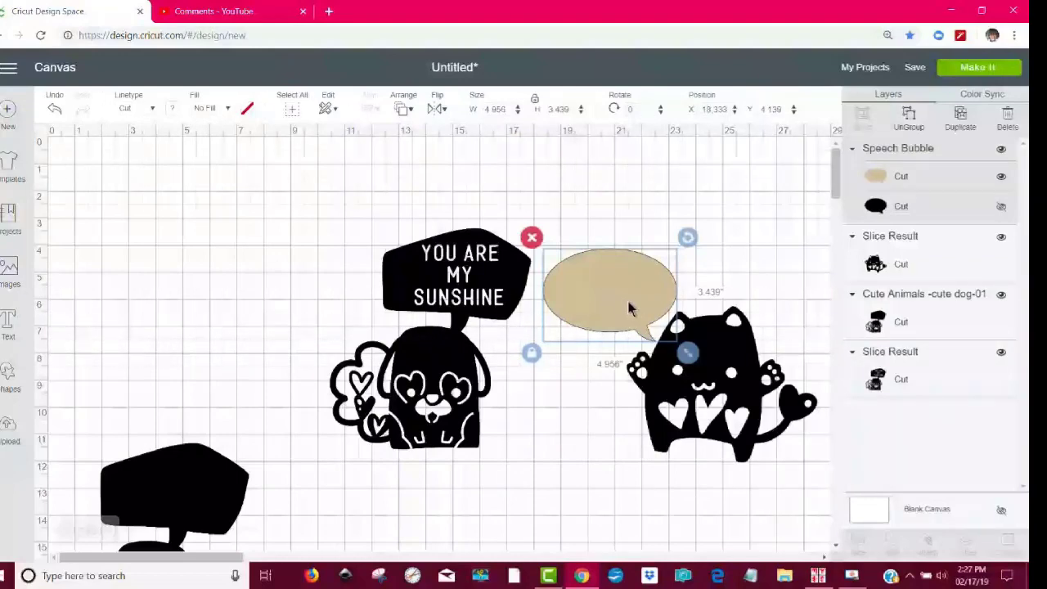
pyautogui.click(375, 197)
pyautogui.click(610, 291)
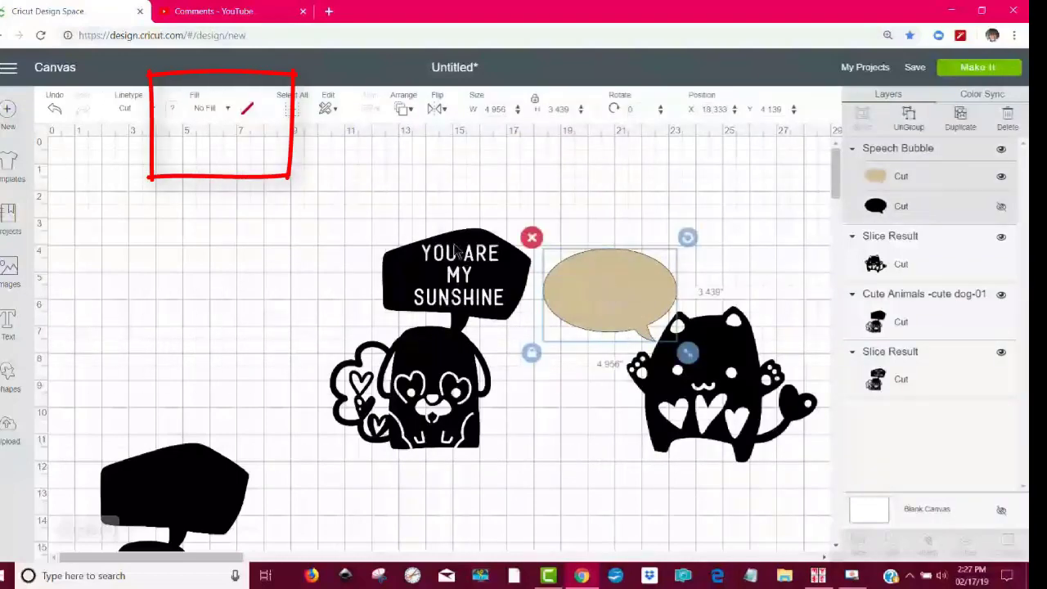
pyautogui.click(171, 110)
pyautogui.click(188, 162)
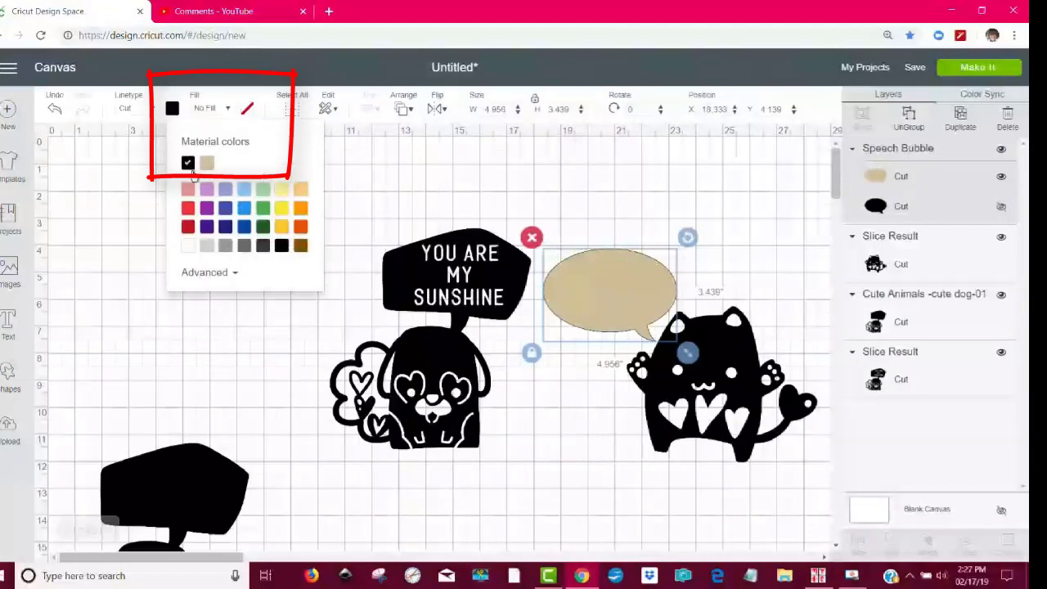
pyautogui.click(526, 468)
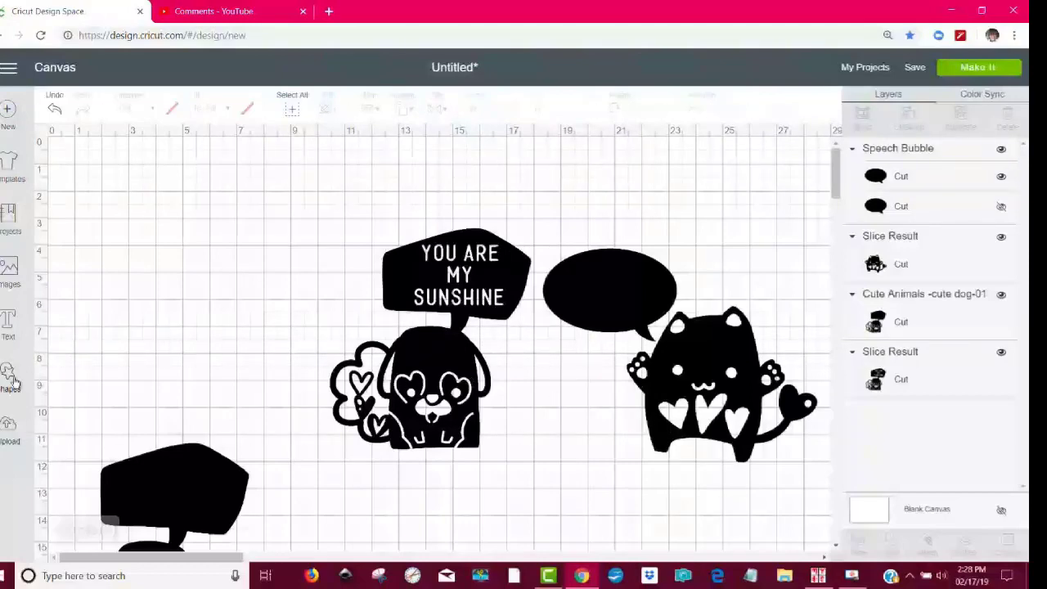
# Add a text object reading "my only sunshine", with each word on its own line
pyautogui.click(8, 323)
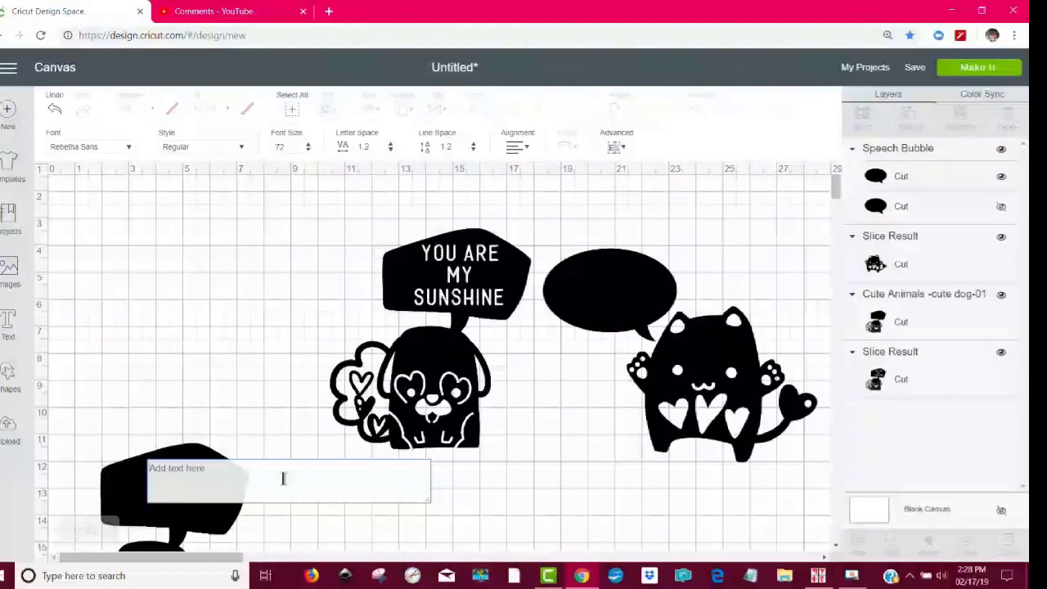
pyautogui.write('my')
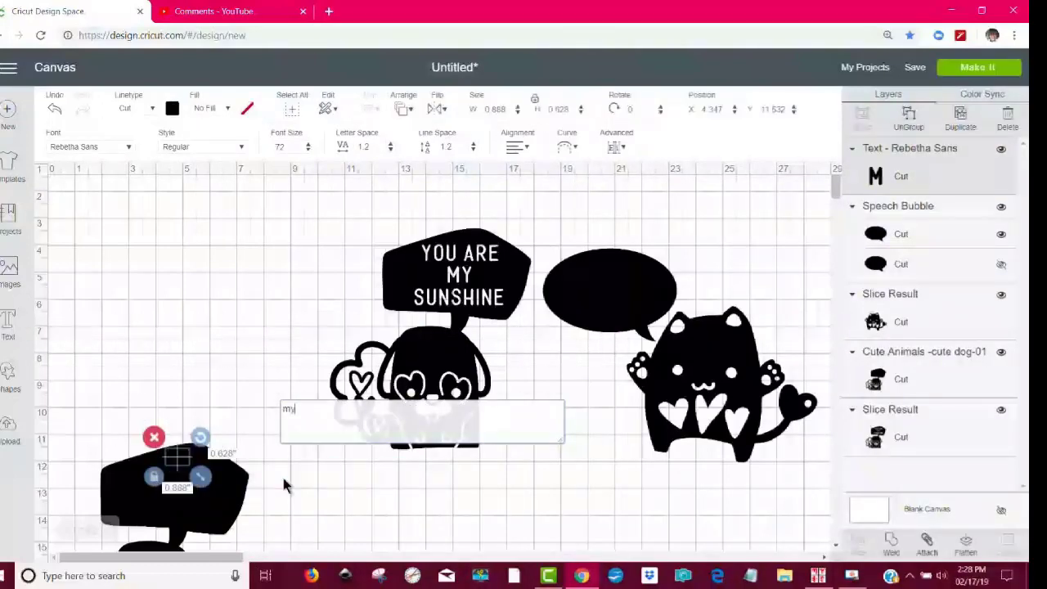
pyautogui.press('Return')
pyautogui.write('only')
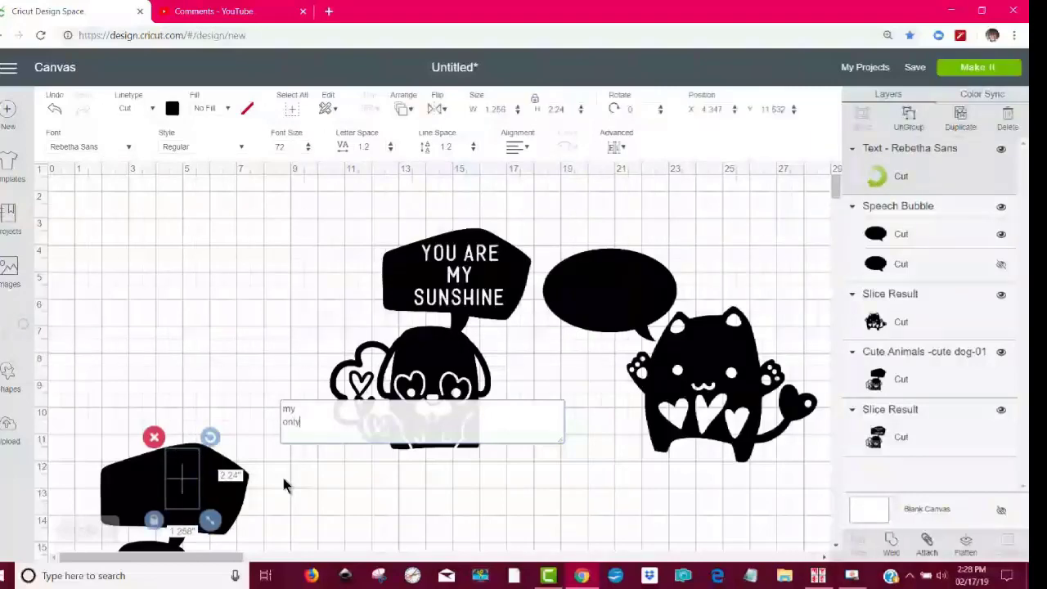
pyautogui.press('Return')
pyautogui.write('sunshine')
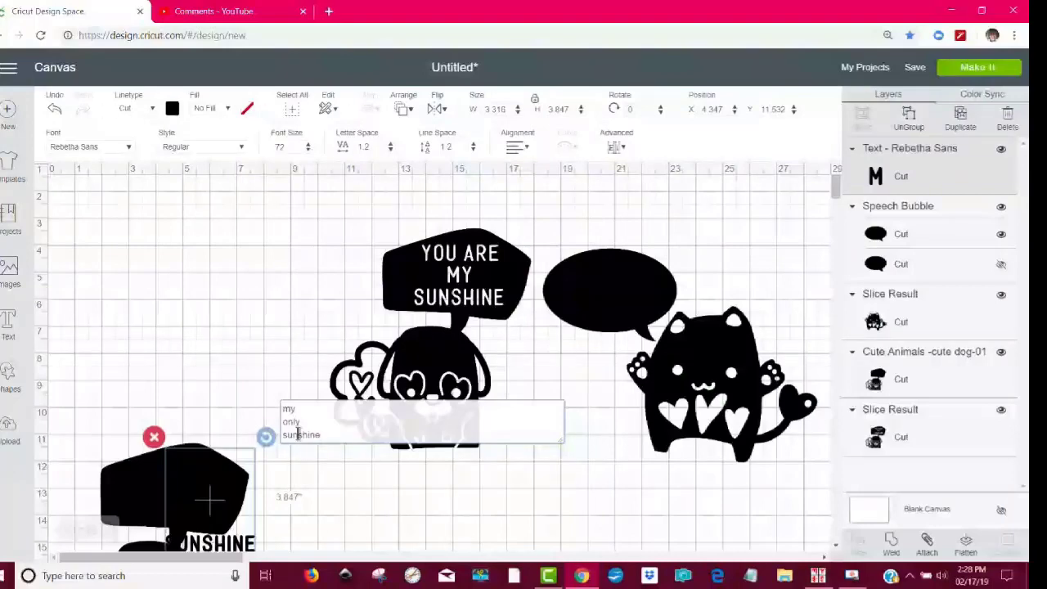
pyautogui.click(378, 489)
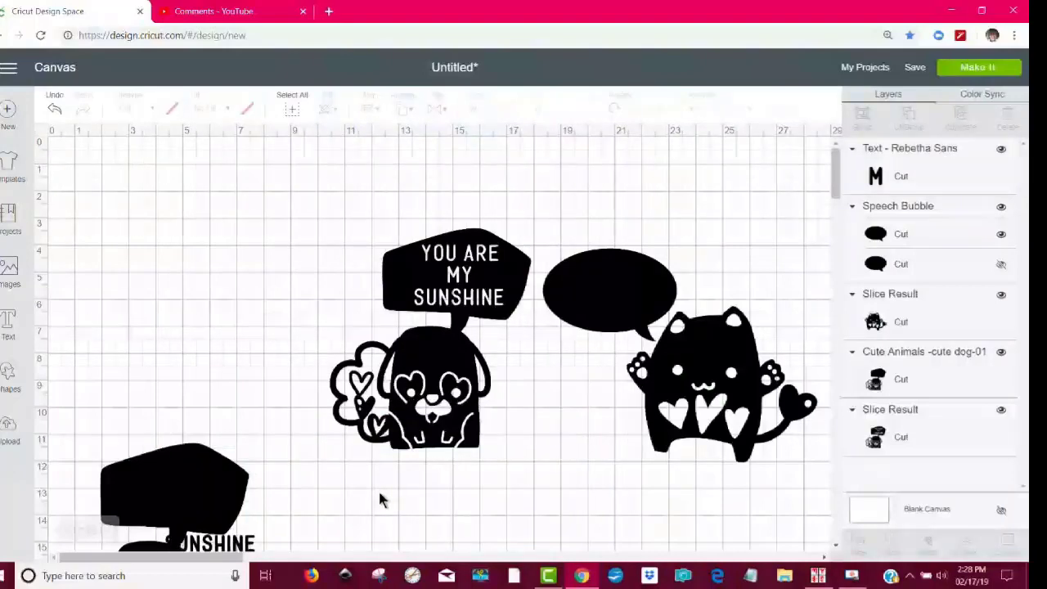
# Move the blank-bubble dog up into view and place the new text above it at about X 6.82, Y 2.17
pyautogui.moveTo(245, 529); pyautogui.dragTo(250, 279)
pyautogui.moveTo(205, 501); pyautogui.dragTo(298, 404)
pyautogui.moveTo(190, 374); pyautogui.dragTo(84, 482)
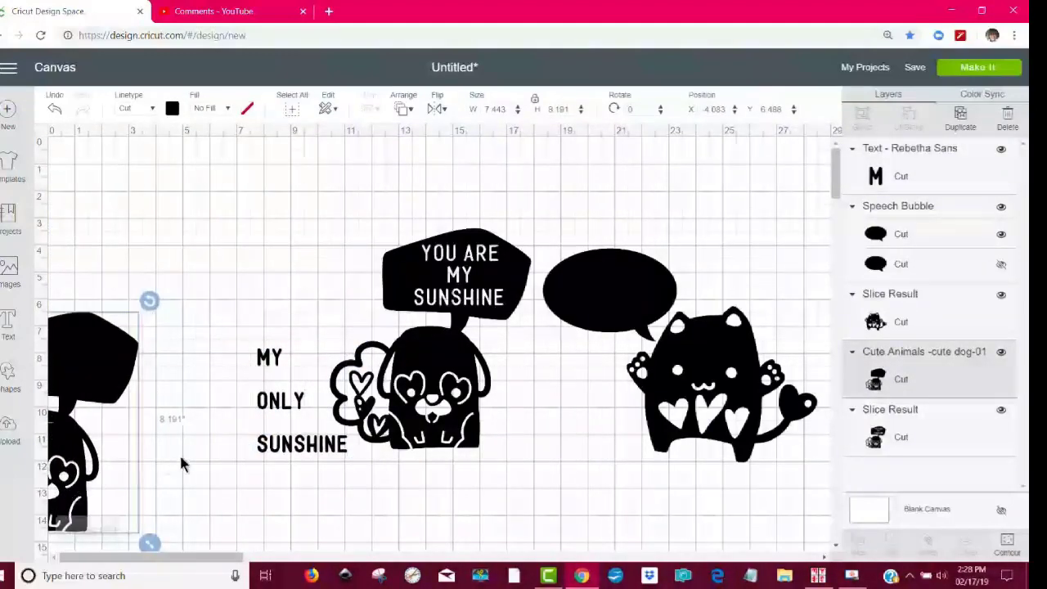
pyautogui.moveTo(280, 405); pyautogui.dragTo(275, 251)
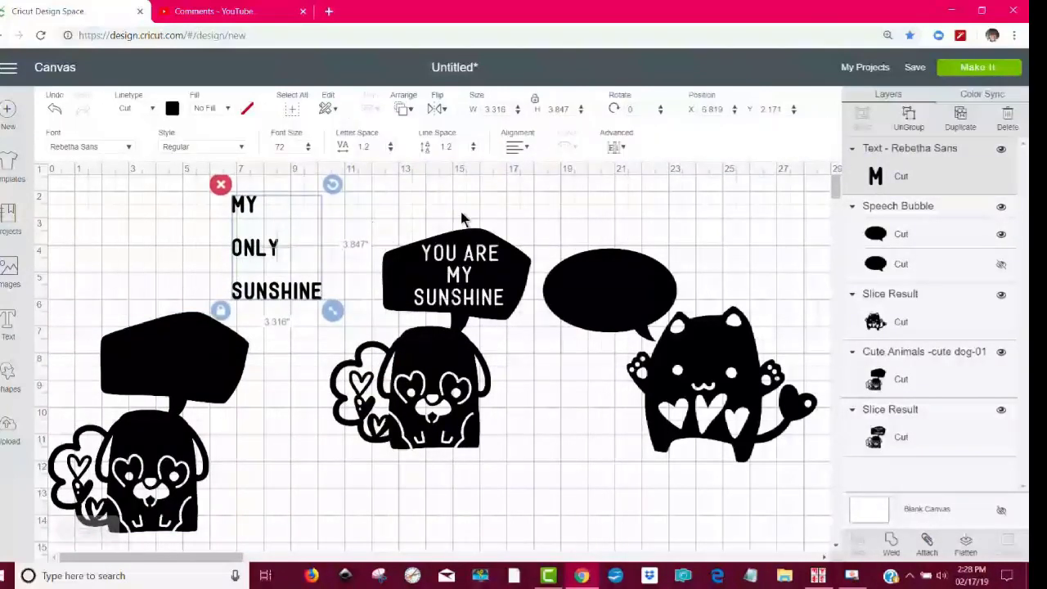
# Ungroup the text to lines, then stack ONLY and SUNSHINE closely beneath MY
pyautogui.click(618, 149)
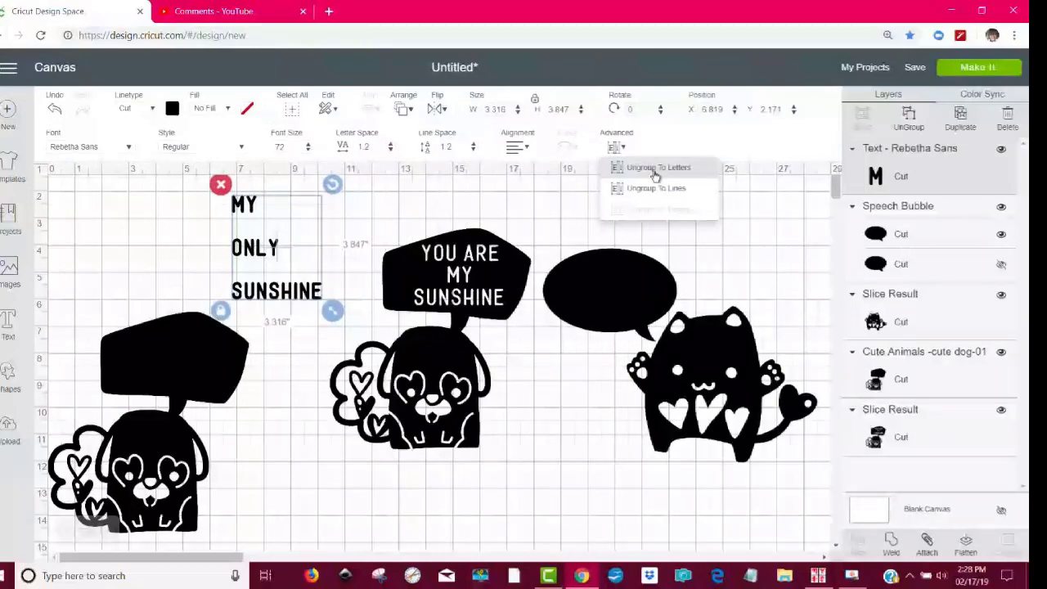
pyautogui.click(665, 195)
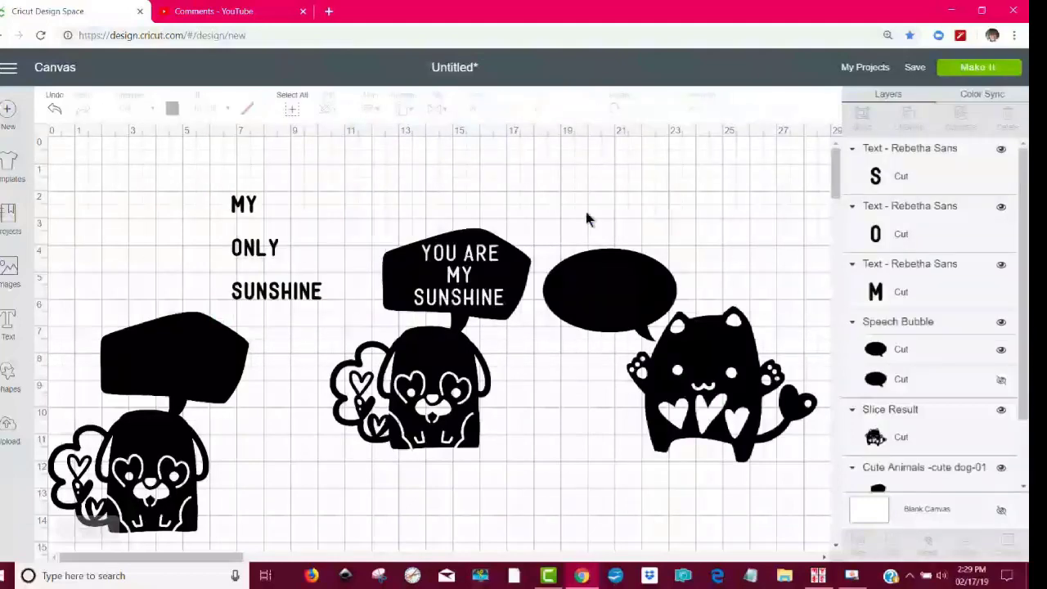
pyautogui.click(259, 252)
pyautogui.click(258, 252)
pyautogui.click(242, 242)
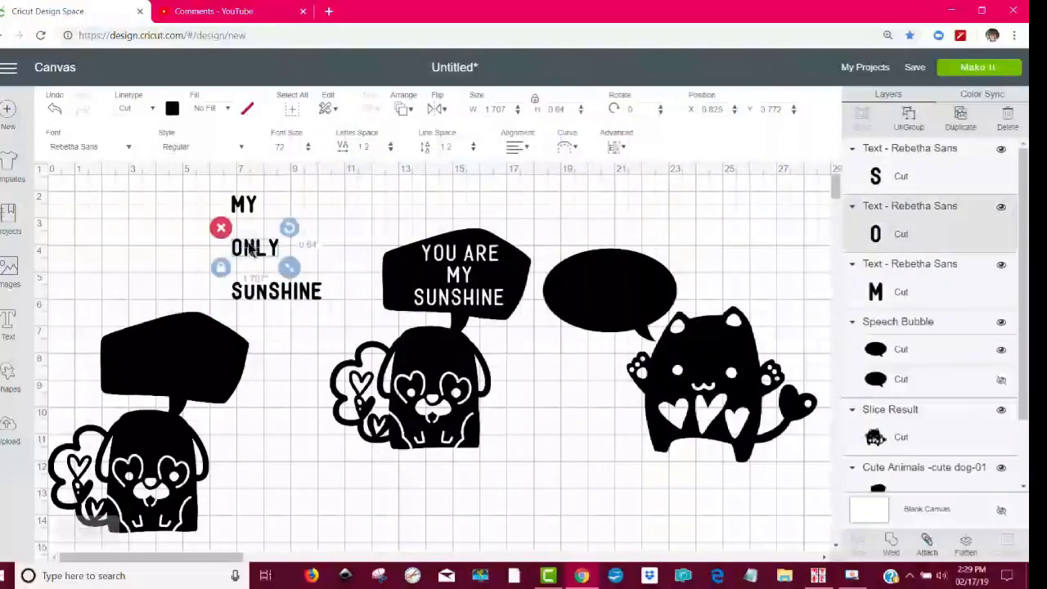
pyautogui.moveTo(255, 254); pyautogui.dragTo(245, 230)
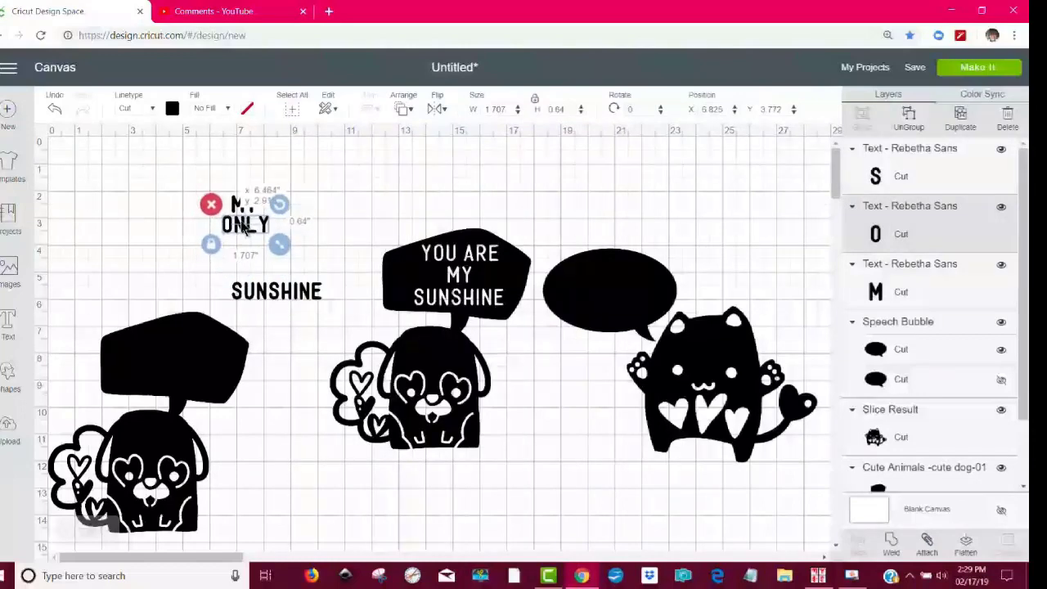
pyautogui.click(303, 251)
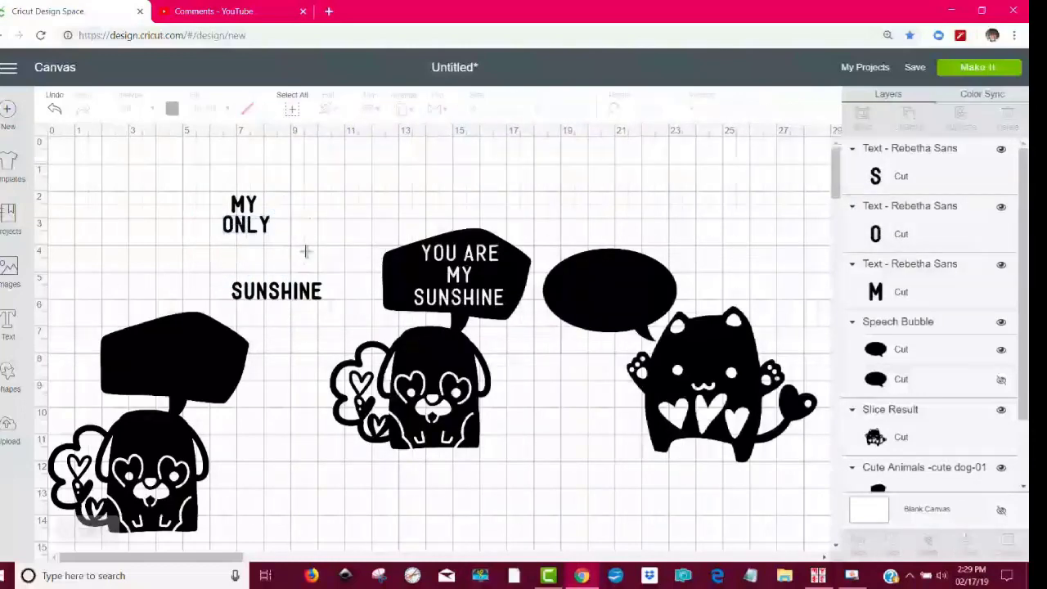
pyautogui.click(264, 299)
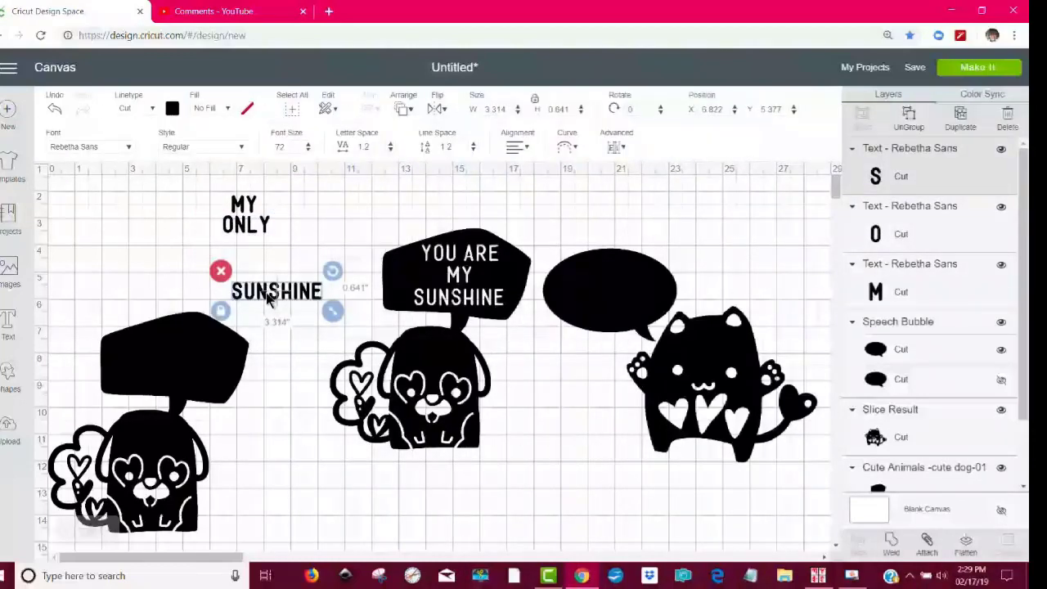
pyautogui.moveTo(276, 296); pyautogui.dragTo(246, 249)
pyautogui.click(283, 293)
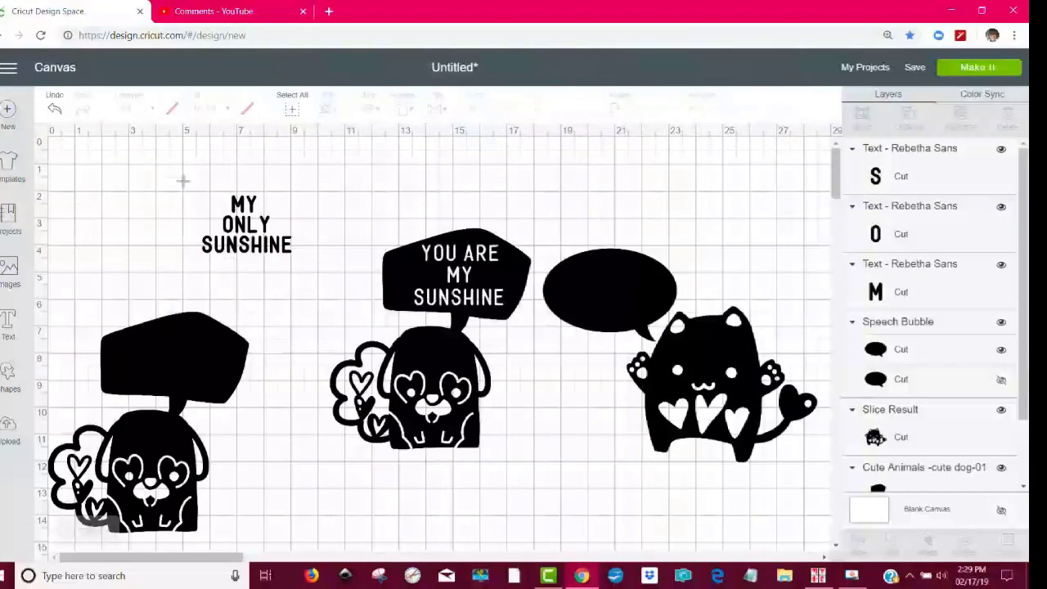
# Select the three text lines and align them with Center Horizontally
pyautogui.moveTo(174, 174); pyautogui.dragTo(316, 273)
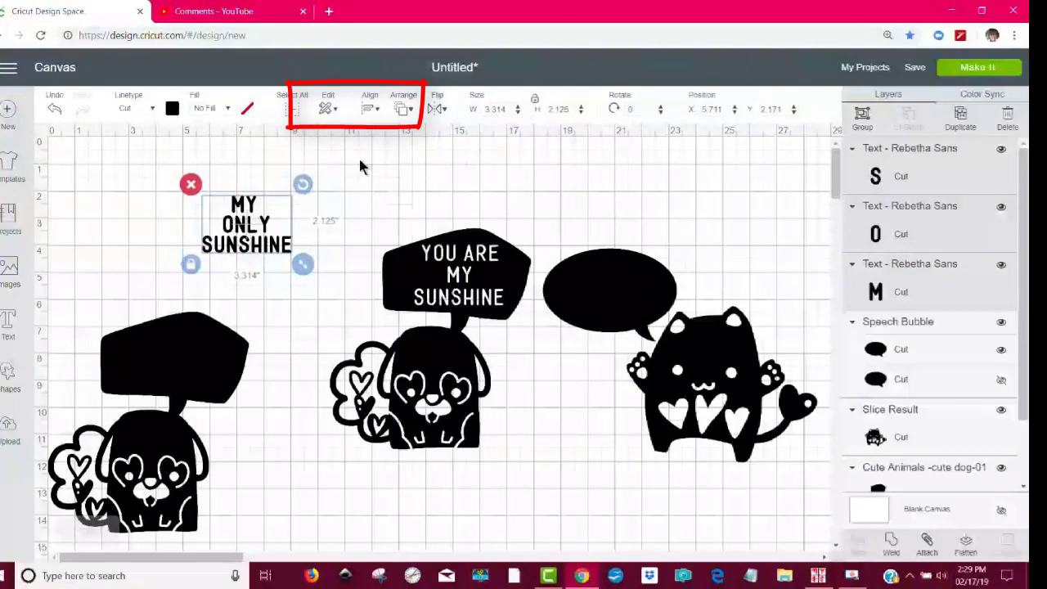
pyautogui.click(369, 110)
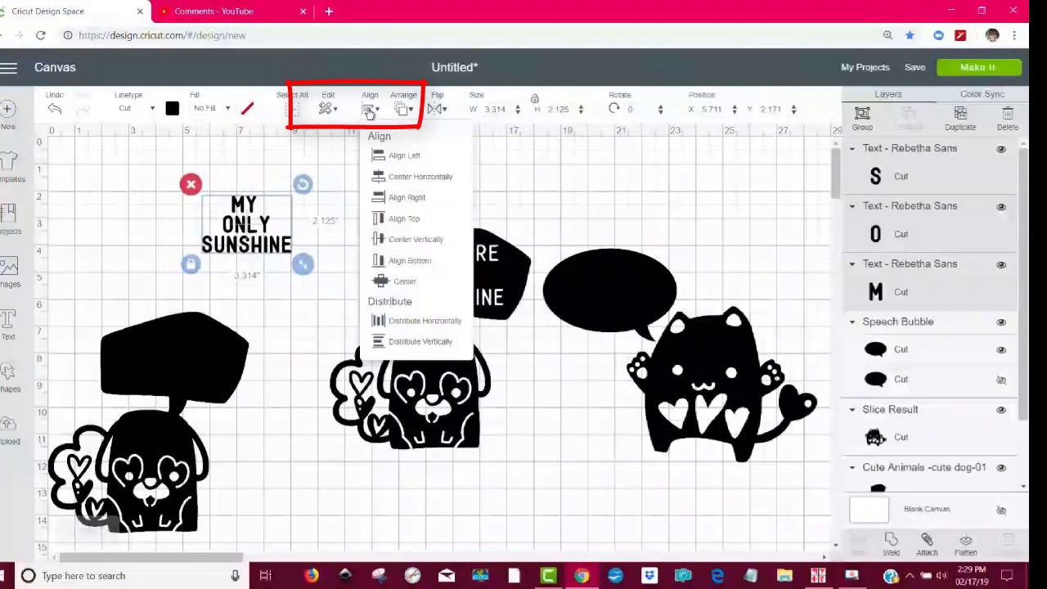
pyautogui.click(399, 178)
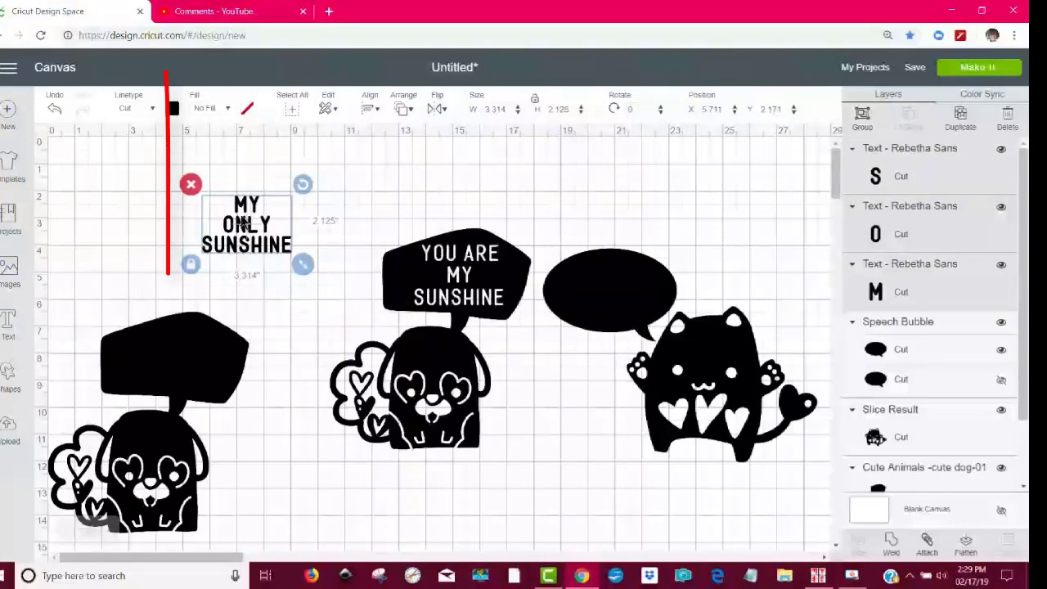
# Recolour the three text lines white
pyautogui.click(173, 109)
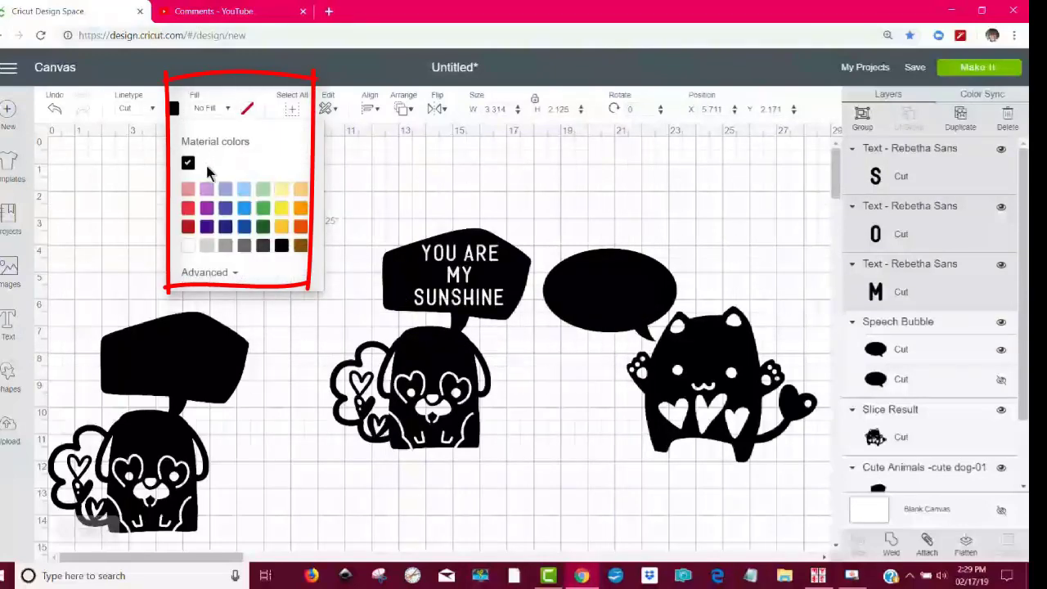
pyautogui.click(191, 247)
pyautogui.click(305, 345)
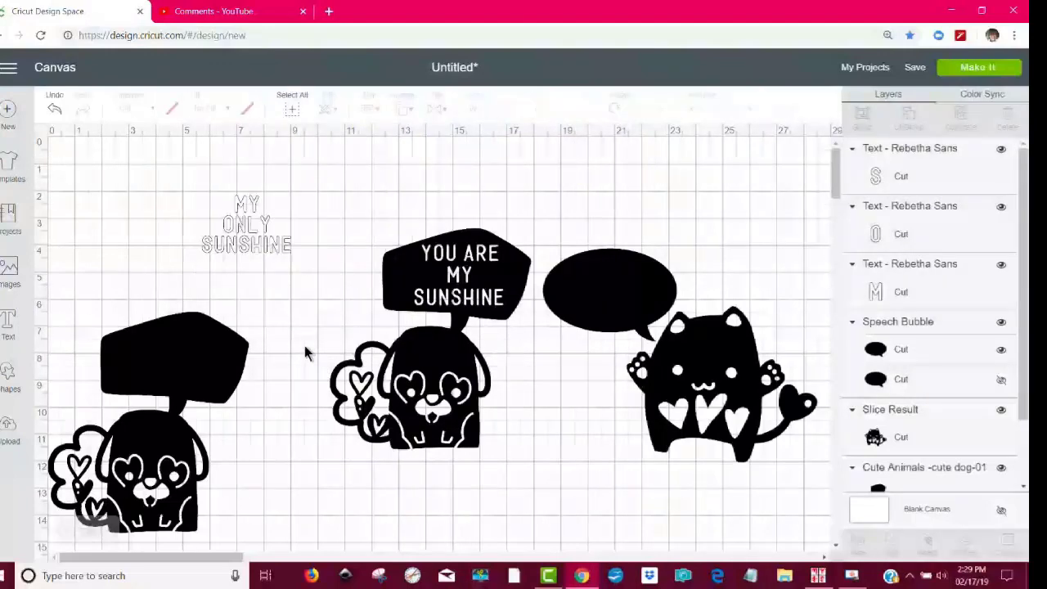
pyautogui.click(243, 229)
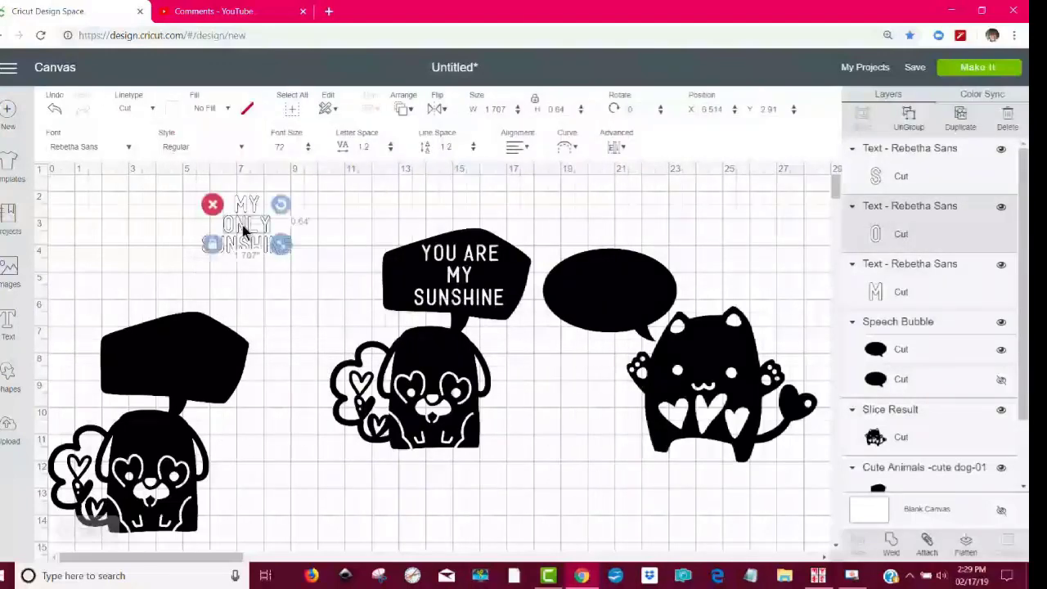
pyautogui.click(272, 274)
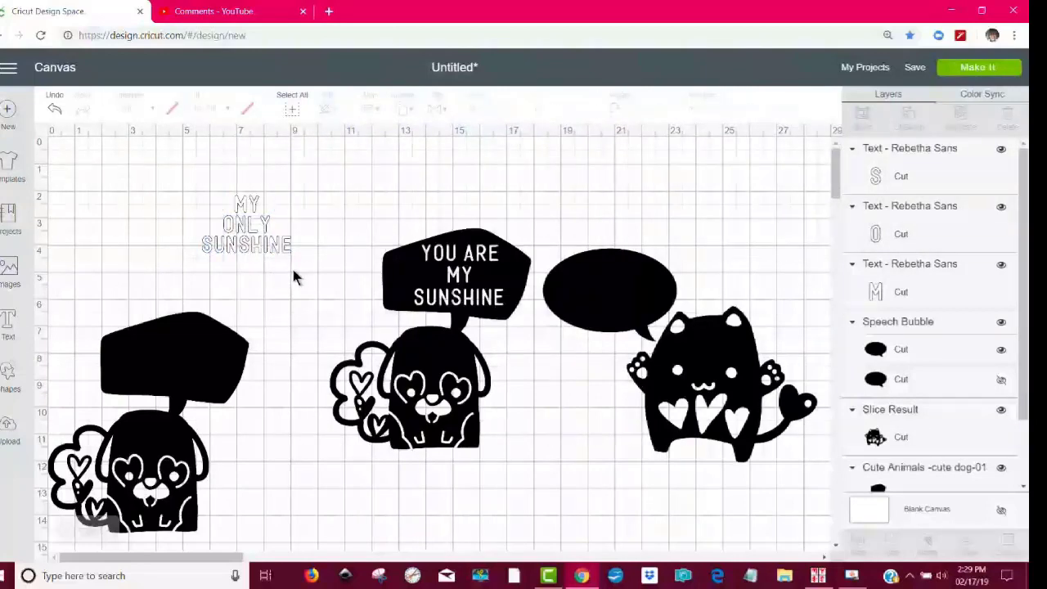
pyautogui.click(244, 228)
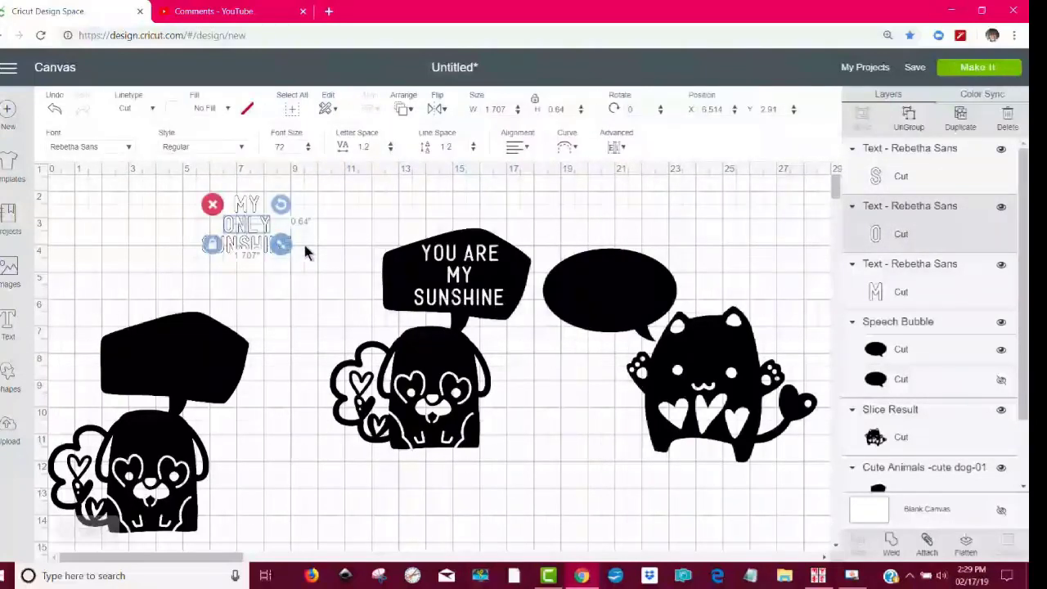
pyautogui.click(296, 289)
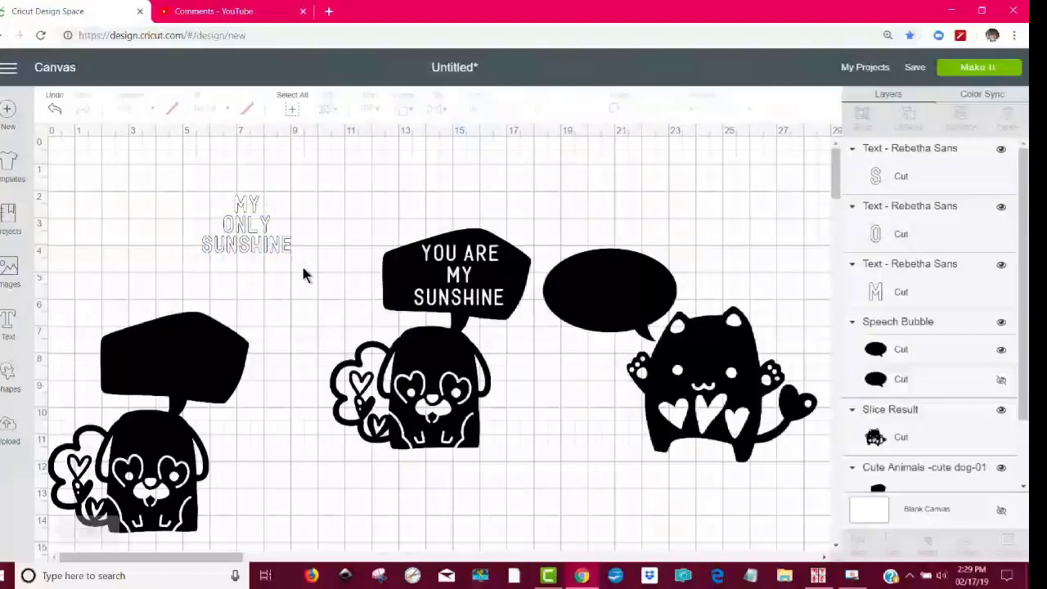
# Group the MY, ONLY and SUNSHINE lines into one object
pyautogui.moveTo(310, 261); pyautogui.dragTo(180, 173)
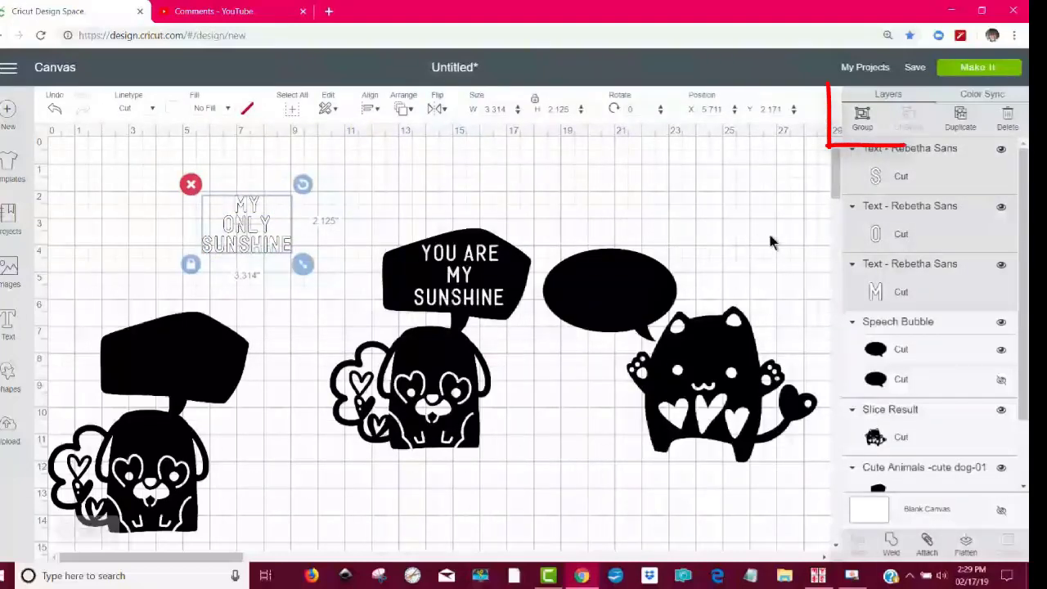
pyautogui.click(863, 120)
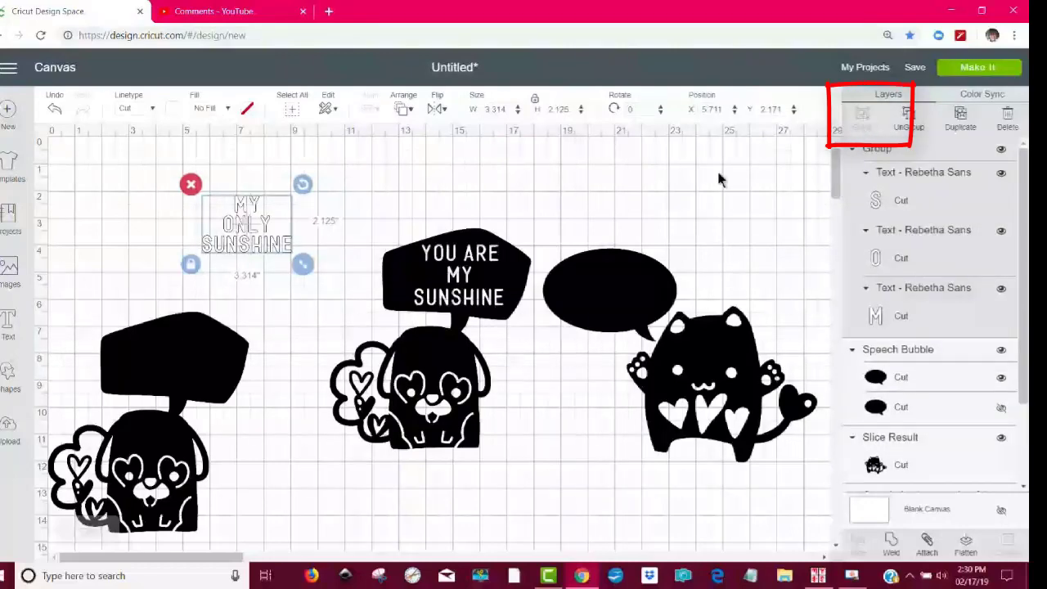
pyautogui.click(250, 232)
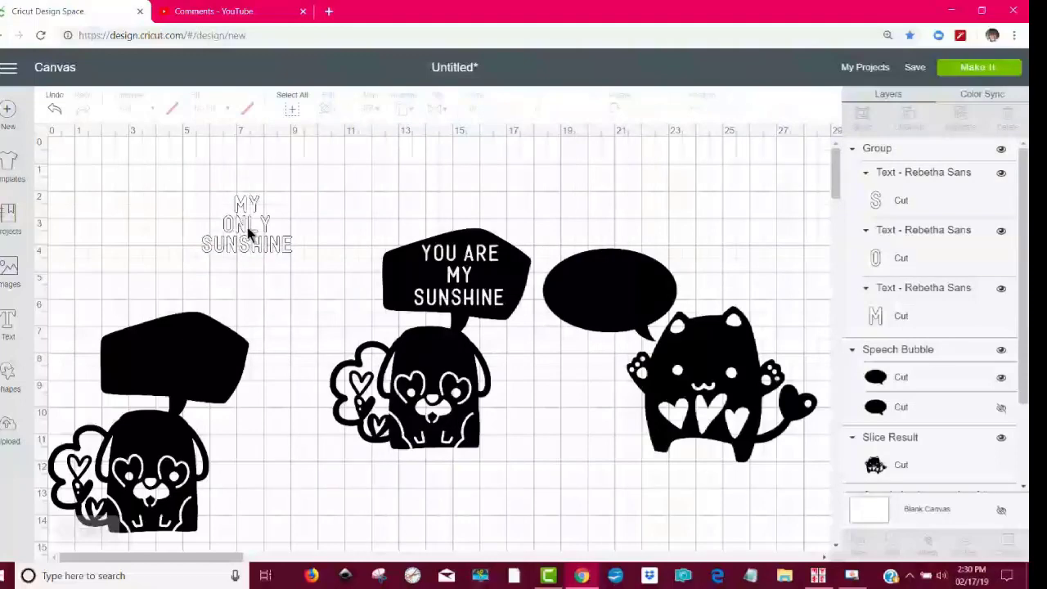
# Move the grouped text onto the cat's speech bubble and shrink it to about 2.758 by 1.769 inches, centred at about X 19.35, Y 4.64
pyautogui.moveTo(246, 229); pyautogui.dragTo(608, 287)
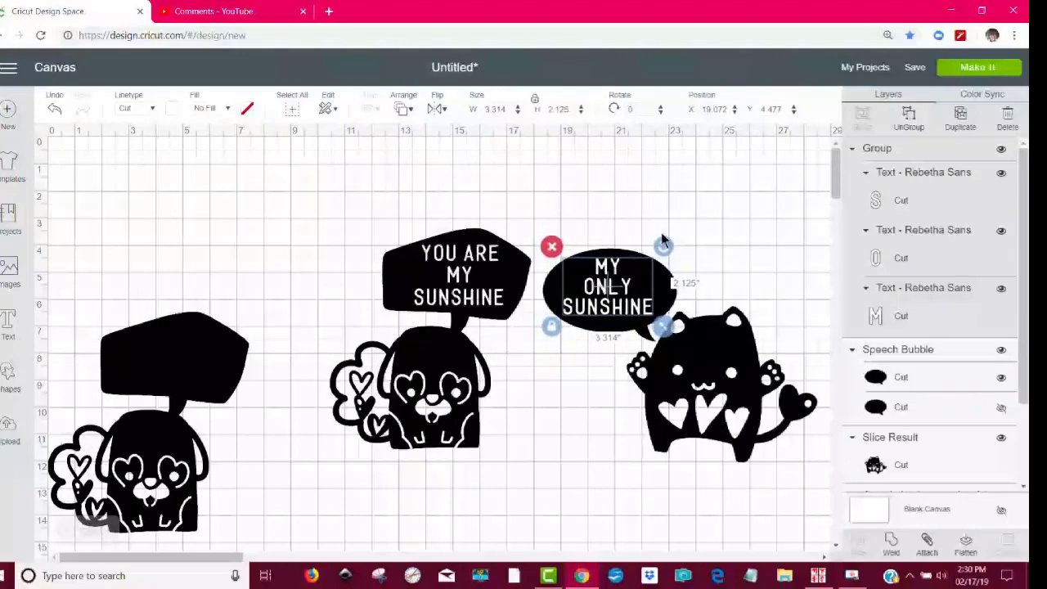
pyautogui.click(689, 213)
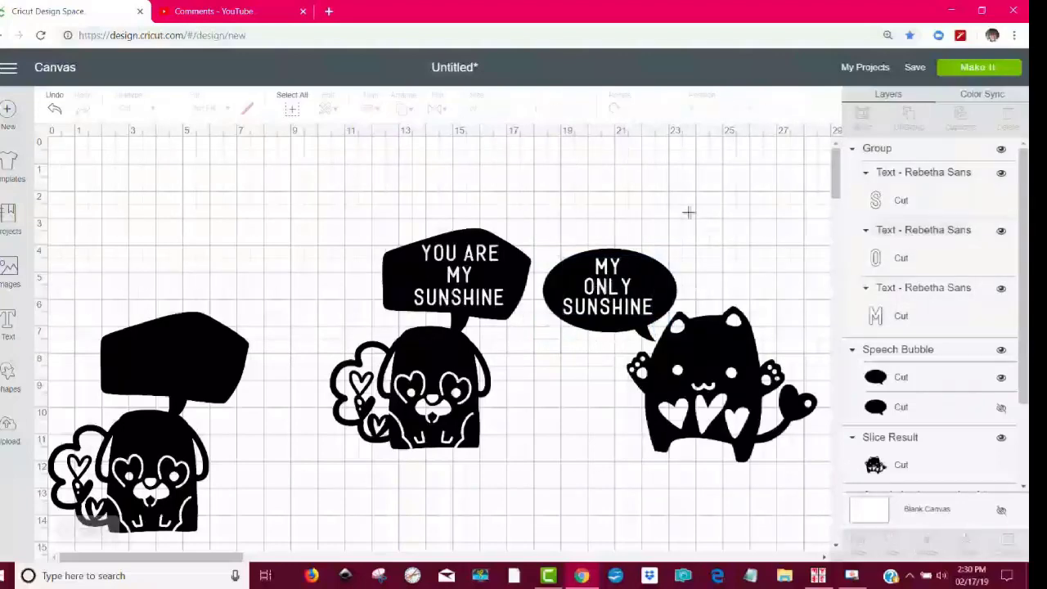
pyautogui.click(647, 312)
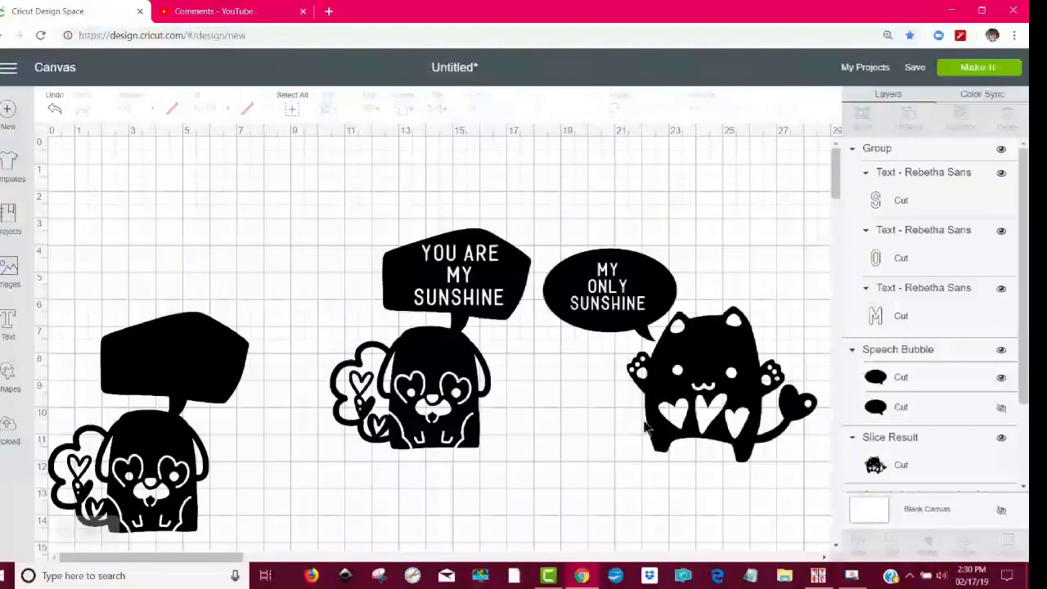
# Check which combining operations are available for the cat, its speech bubble and the grouped text in different selections
pyautogui.moveTo(785, 474); pyautogui.dragTo(547, 215)
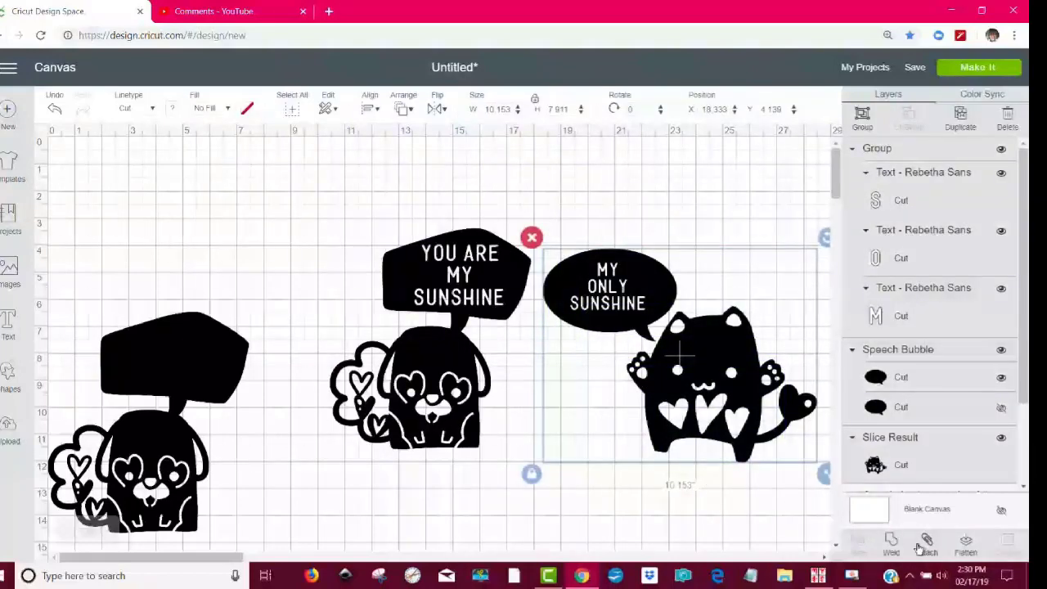
pyautogui.click(677, 536)
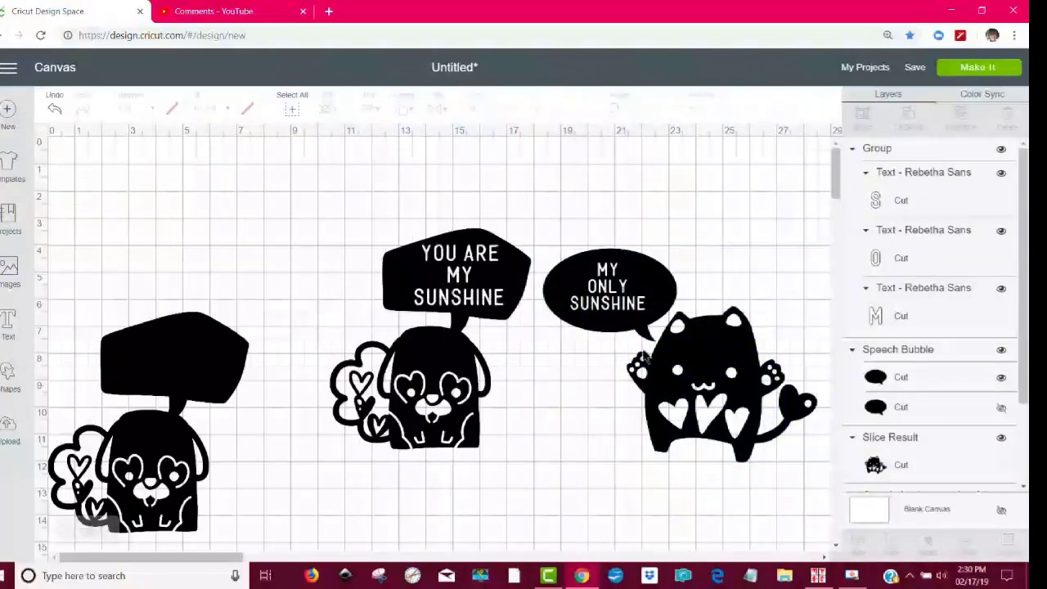
pyautogui.click(629, 311)
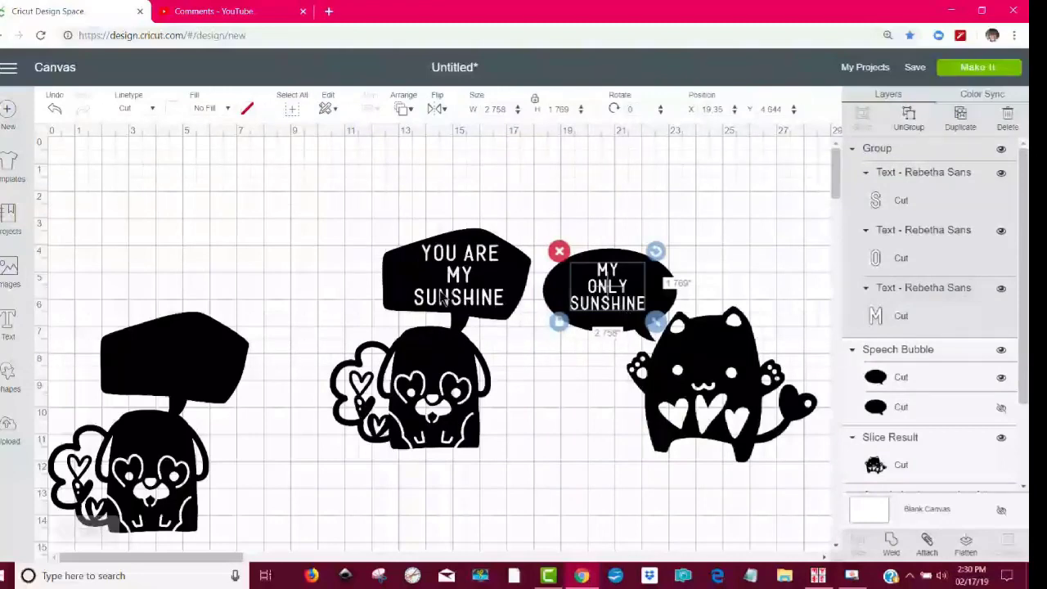
pyautogui.moveTo(300, 295); pyautogui.dragTo(541, 281)
pyautogui.moveTo(459, 223)
pyautogui.mouseDown()
pyautogui.moveTo(517, 335)
pyautogui.moveTo(471, 367)
pyautogui.mouseUp()
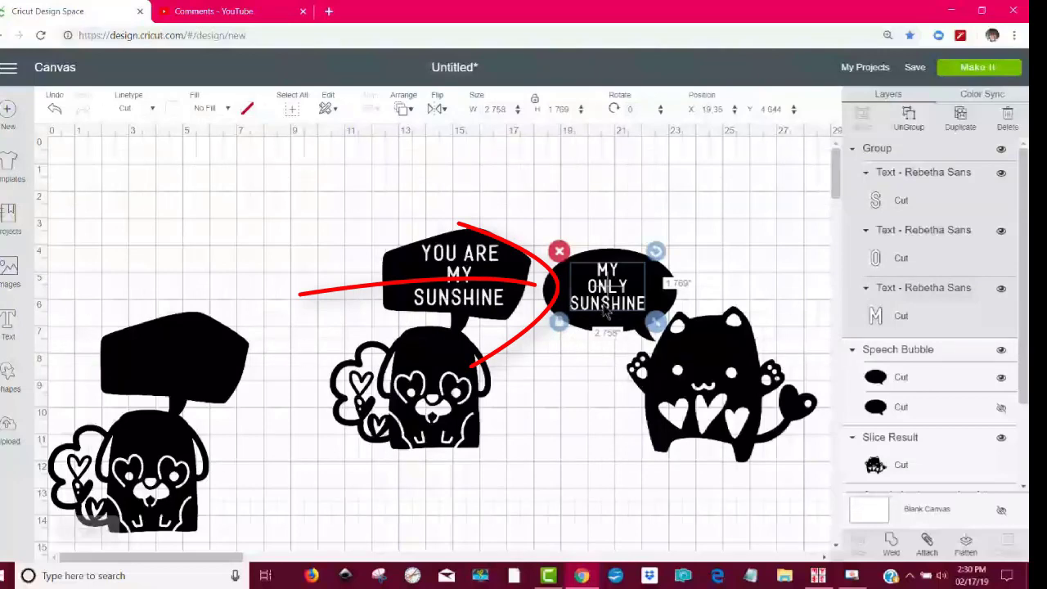
pyautogui.keyDown('shift'); pyautogui.click(669, 303); pyautogui.keyUp('shift')
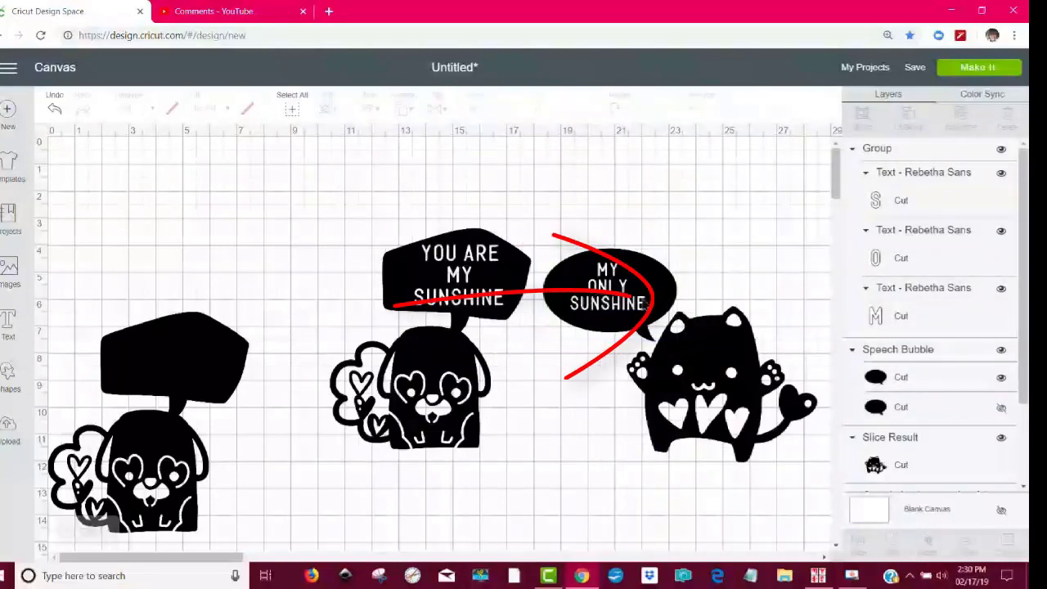
pyautogui.click(642, 305)
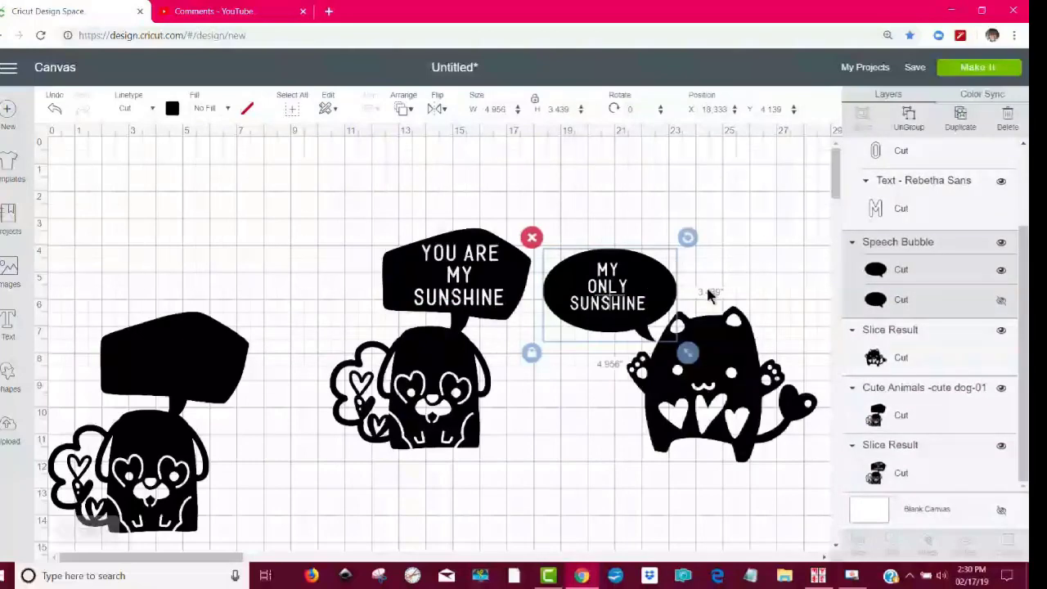
pyautogui.click(725, 259)
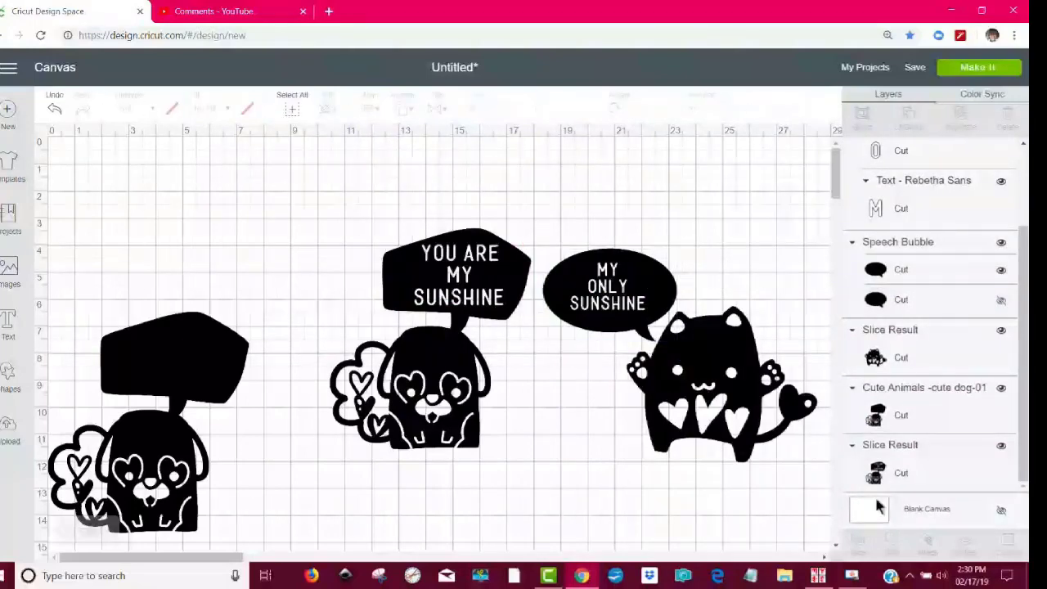
pyautogui.click(665, 287)
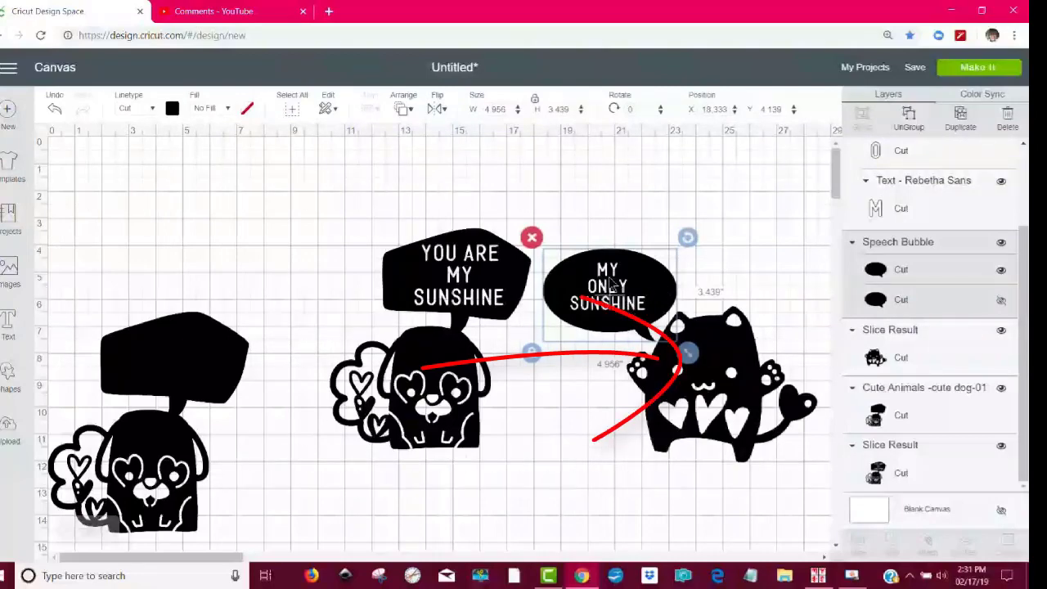
pyautogui.hotkey('ctrl', 'shift', 'g')
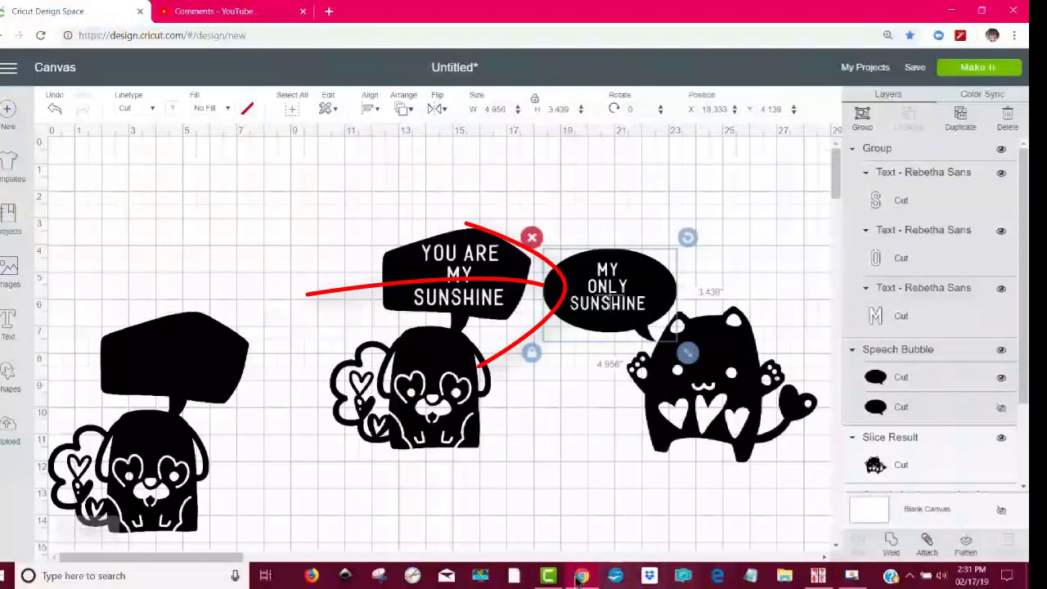
pyautogui.click(589, 367)
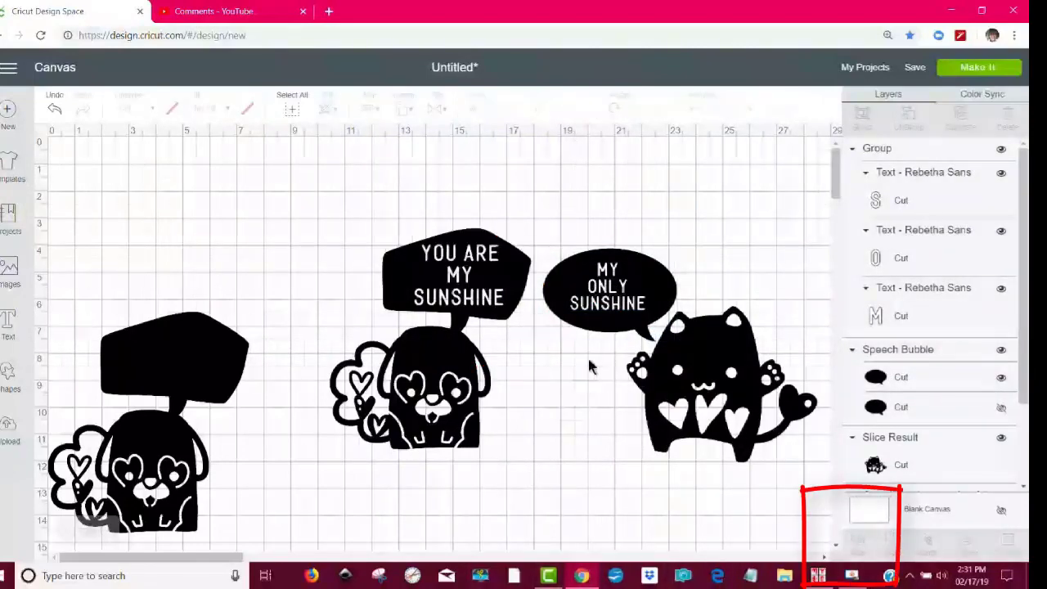
pyautogui.click(610, 301)
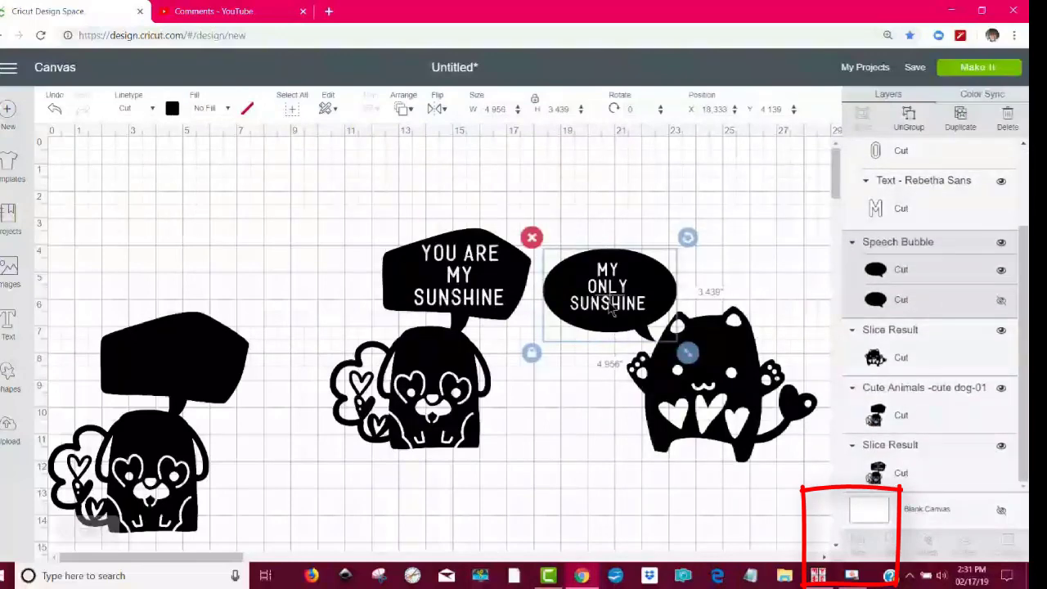
# Weld the grouped MY ONLY SUNSHINE text into a single shape
pyautogui.click(611, 305)
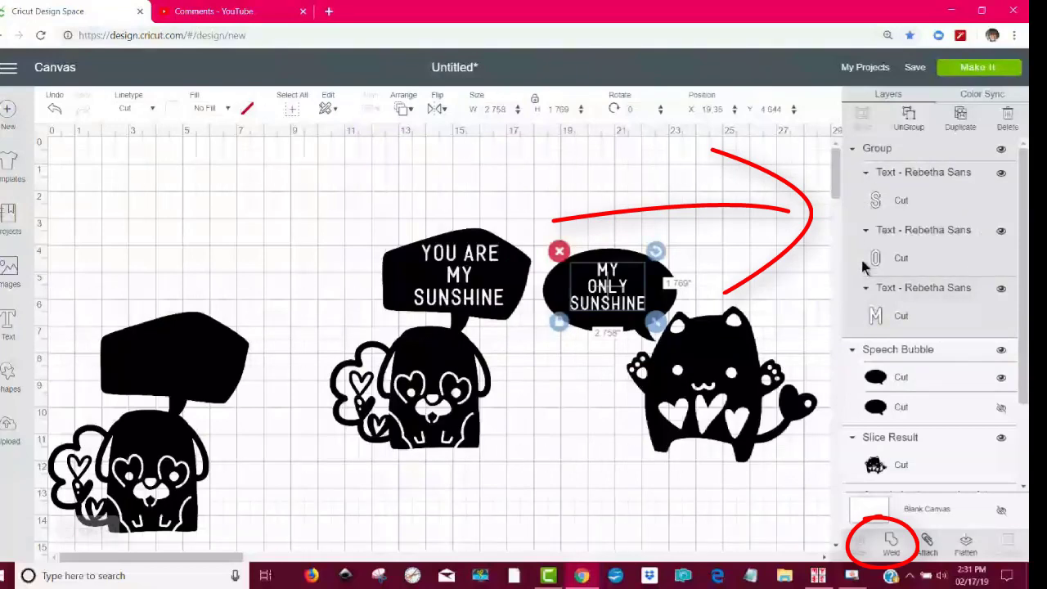
pyautogui.click(892, 545)
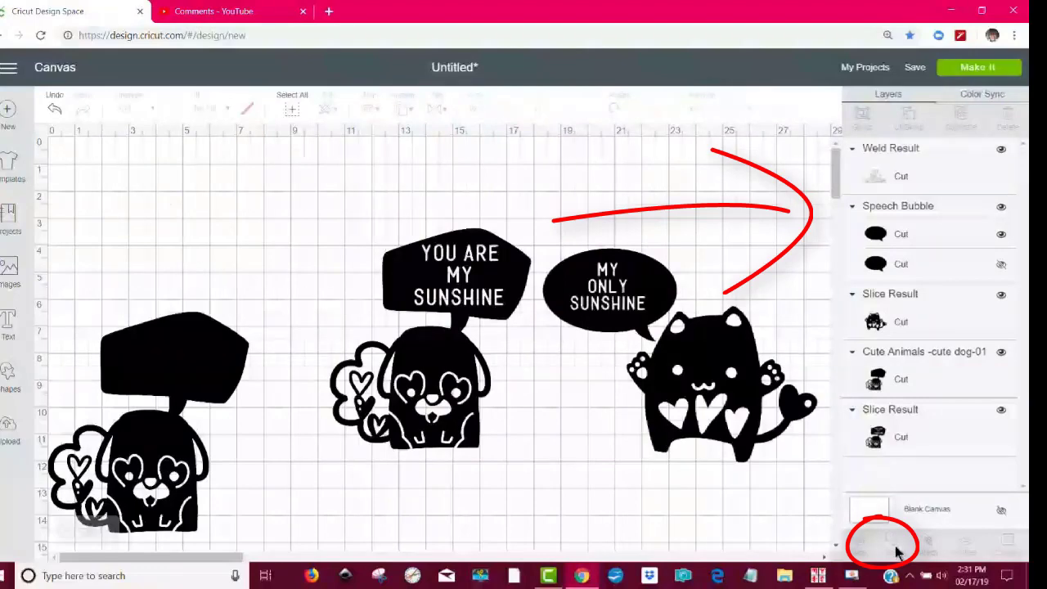
pyautogui.click(904, 156)
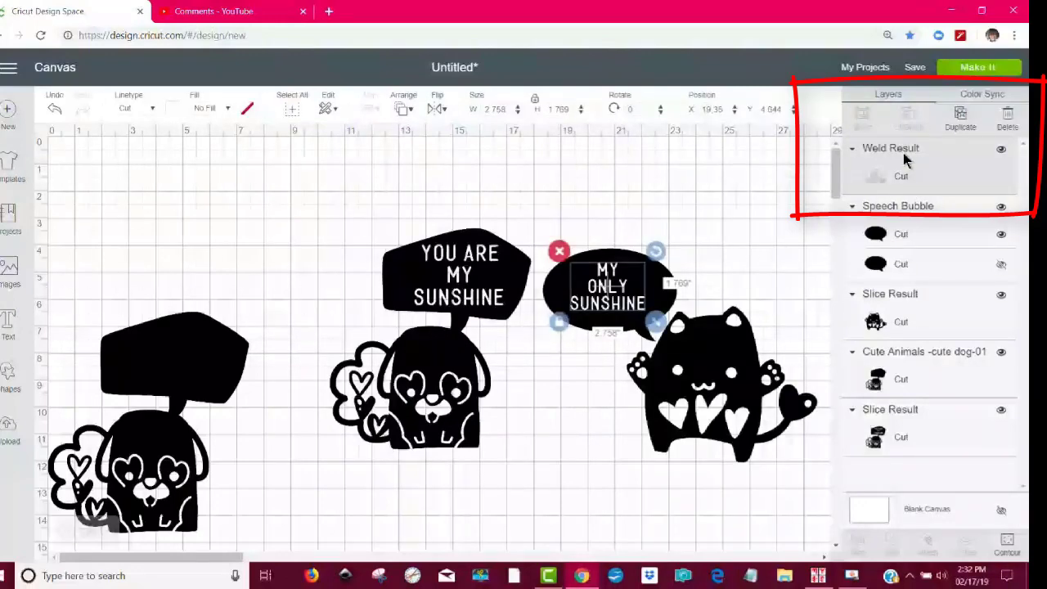
# Slice the welded text out of the cat's speech bubble
pyautogui.click(672, 303)
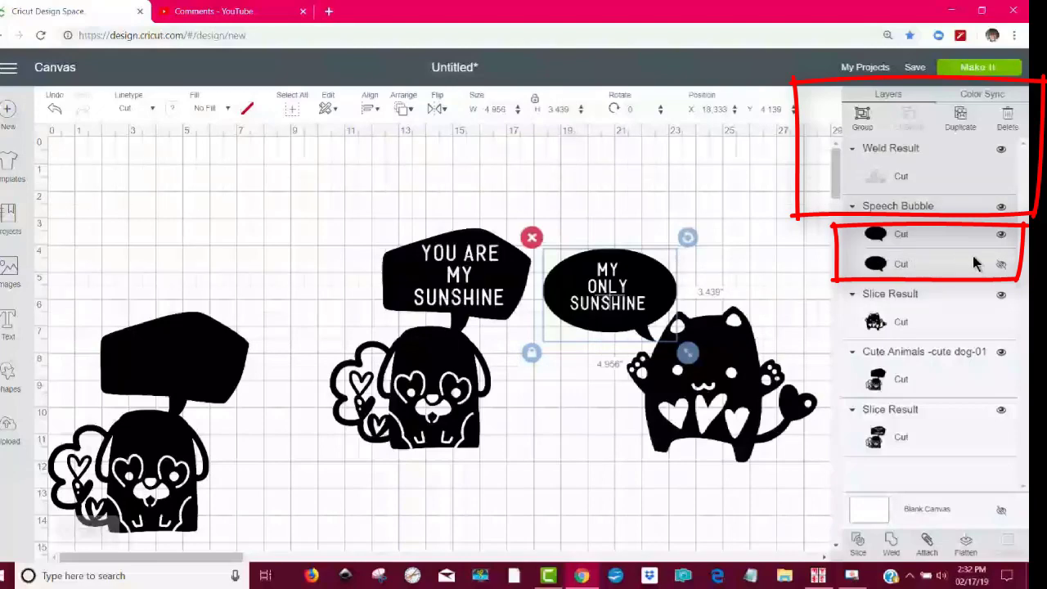
pyautogui.click(1000, 265)
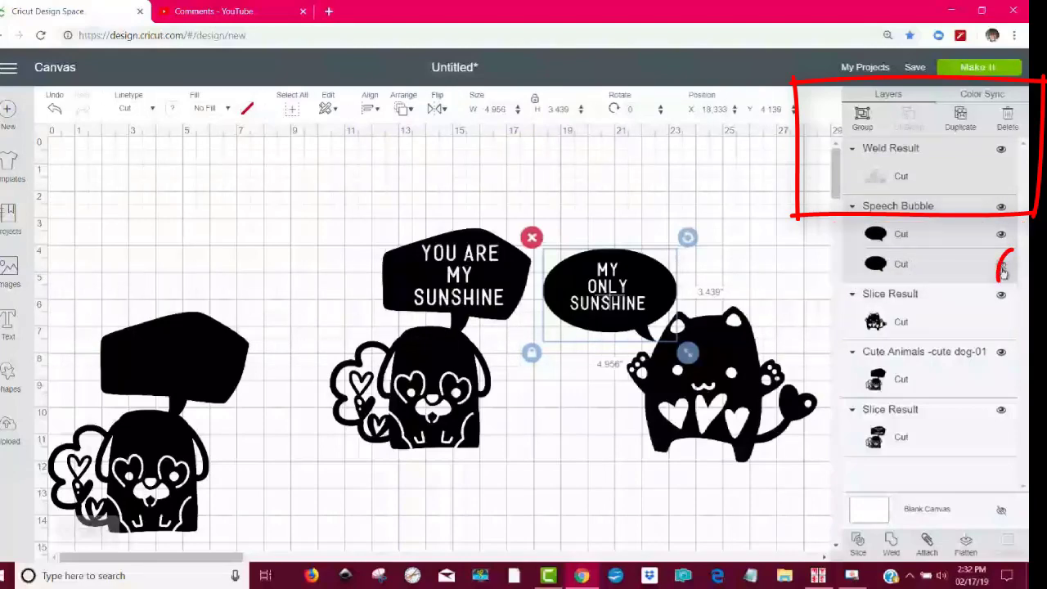
pyautogui.click(859, 547)
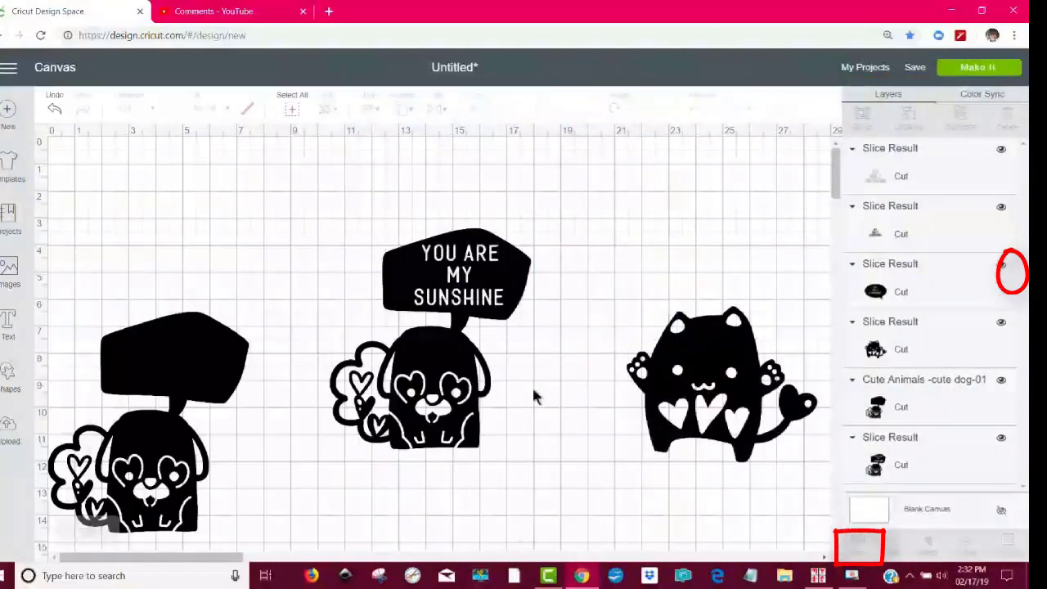
# Move the leftover sliced text pieces off the cat's speech bubble and delete them
pyautogui.moveTo(602, 296); pyautogui.dragTo(696, 214)
pyautogui.click(614, 295)
pyautogui.moveTo(617, 291); pyautogui.dragTo(739, 198)
pyautogui.click(693, 184)
pyautogui.click(694, 189)
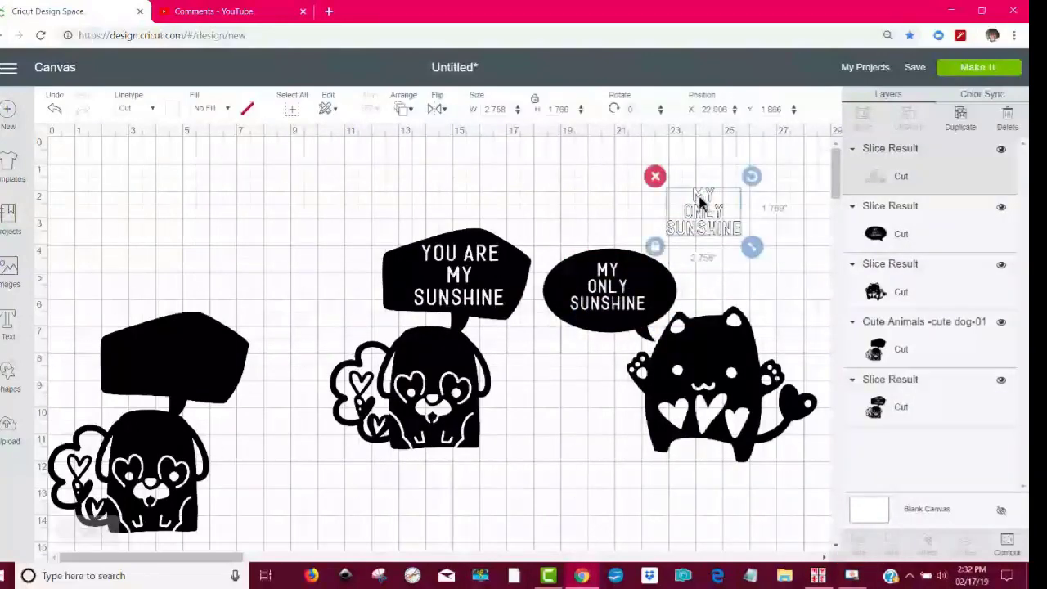
pyautogui.click(657, 175)
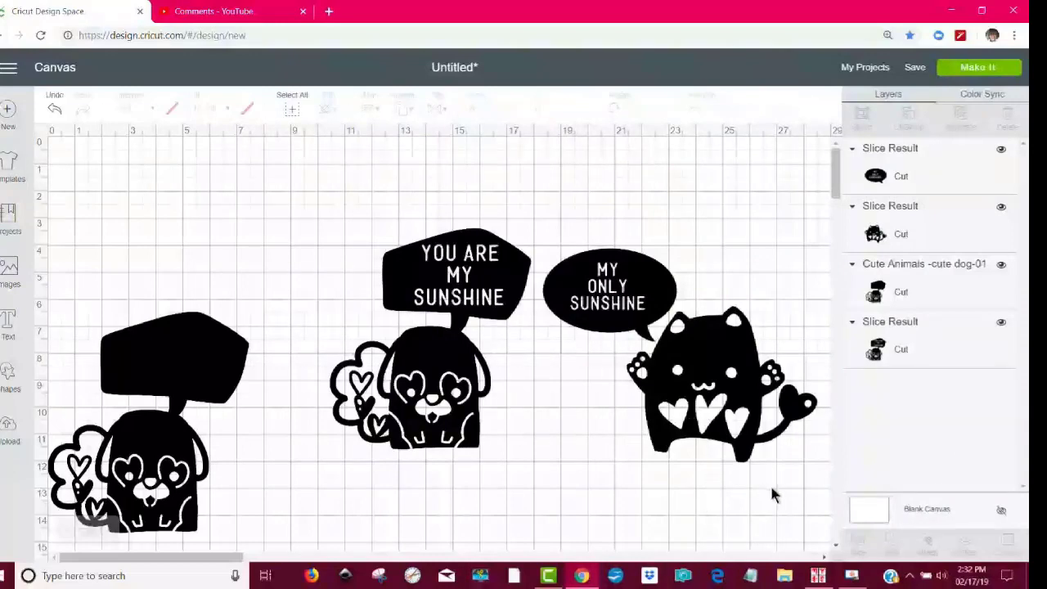
# Weld the cut-out speech bubble and the cat into one shape
pyautogui.moveTo(792, 495); pyautogui.dragTo(573, 230)
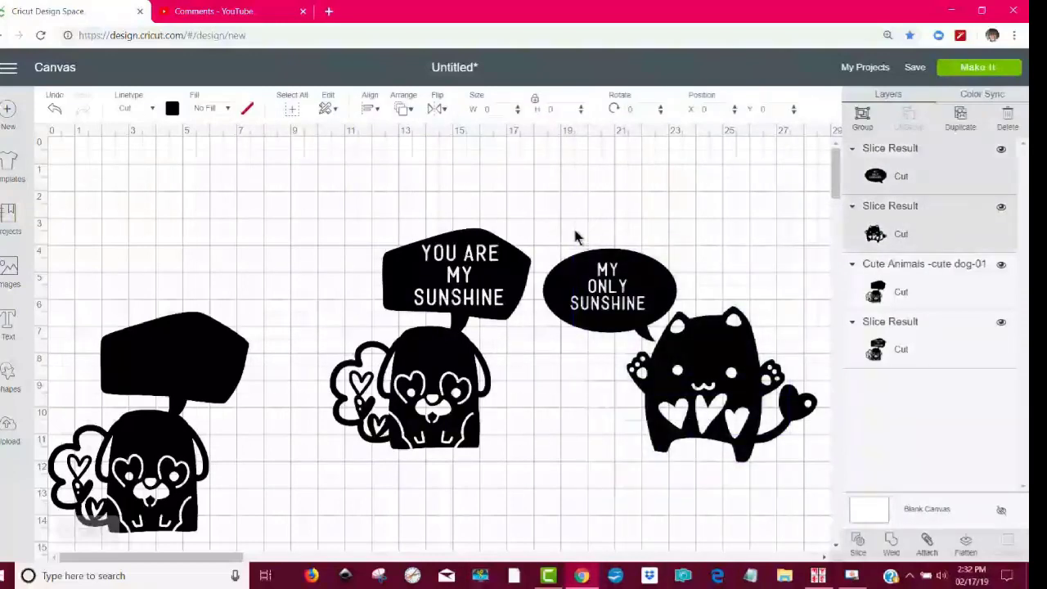
pyautogui.click(891, 543)
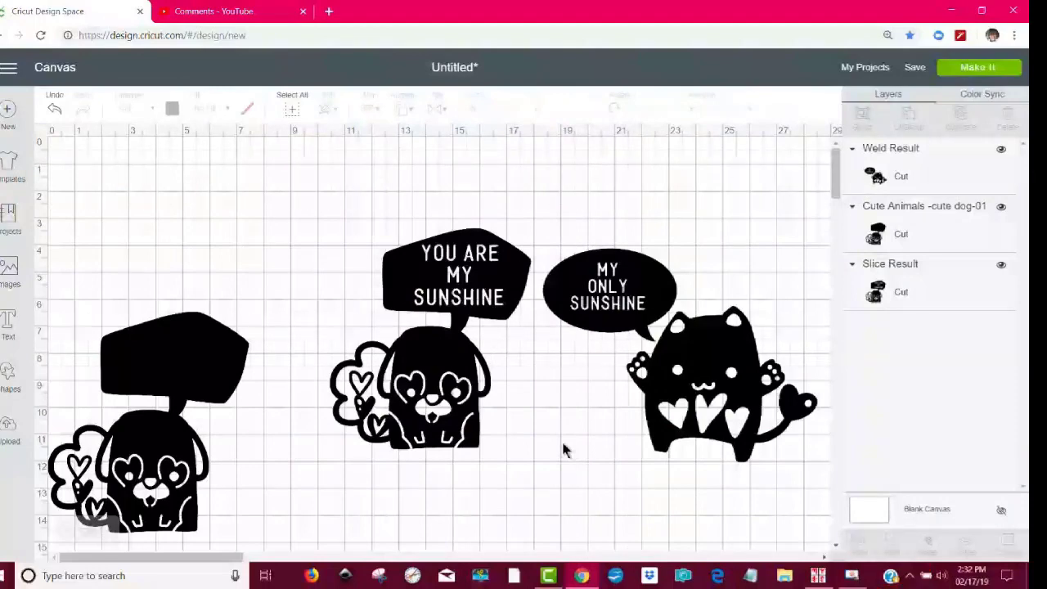
# Delete the dog with the blank bubble and move the lettered dog and the cat into its space, placing the cat at about X 9.44, Y 6.72
pyautogui.moveTo(460, 416); pyautogui.dragTo(419, 364)
pyautogui.moveTo(683, 402); pyautogui.dragTo(599, 424)
pyautogui.moveTo(133, 373); pyautogui.dragTo(212, 385)
pyautogui.click(115, 310)
pyautogui.moveTo(394, 334); pyautogui.dragTo(231, 389)
pyautogui.moveTo(609, 404); pyautogui.dragTo(455, 450)
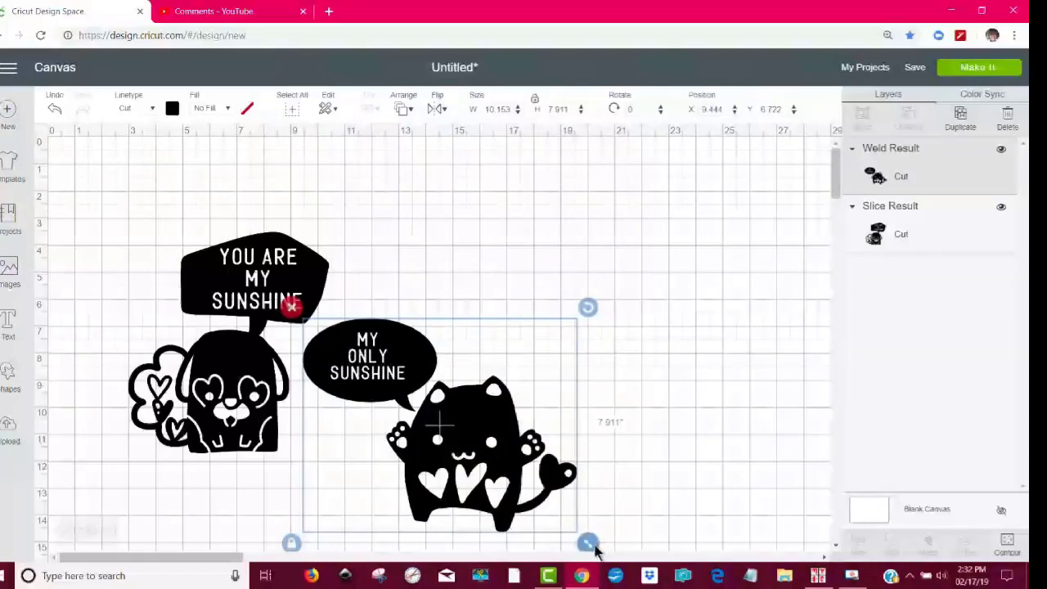
# Shrink the welded cat to about 7.931 by 6.18 inches and nudge it slightly closer to the dog
pyautogui.moveTo(589, 544); pyautogui.dragTo(532, 500)
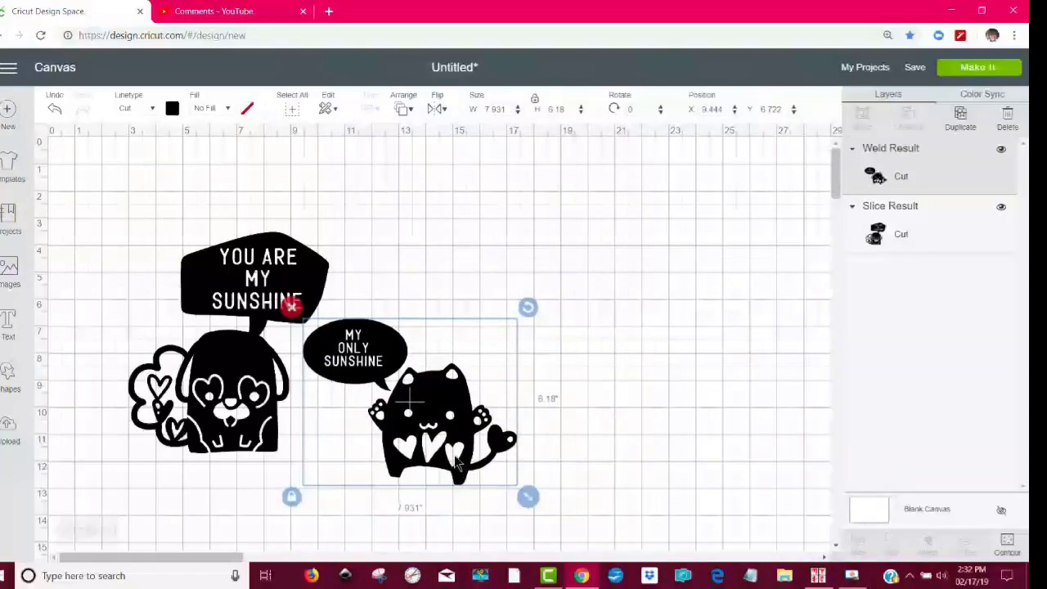
pyautogui.moveTo(457, 463); pyautogui.dragTo(451, 460)
pyautogui.click(675, 444)
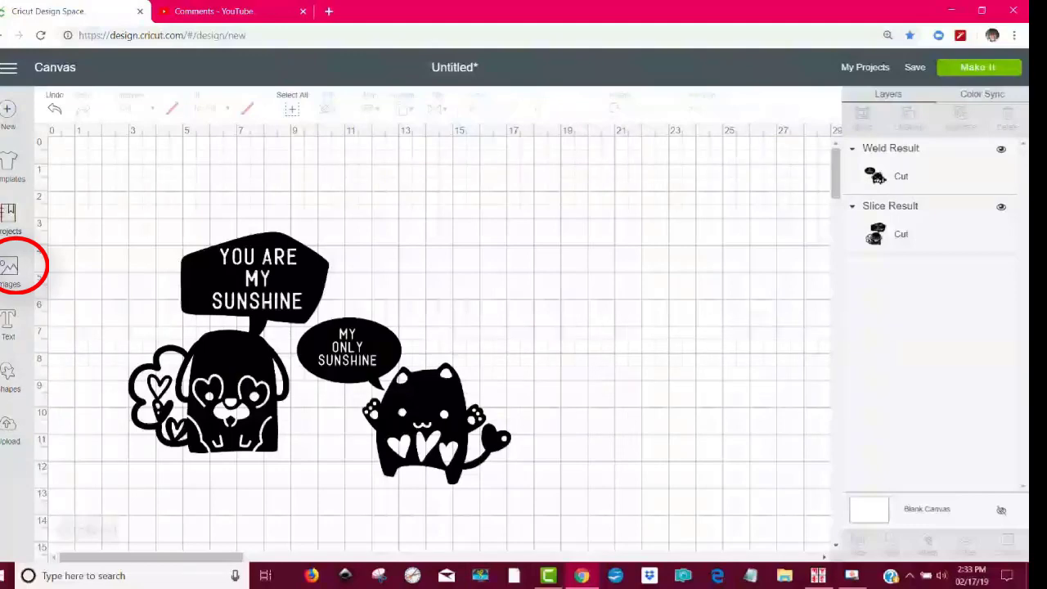
# Search all images in the image library for "paw"
pyautogui.click(9, 269)
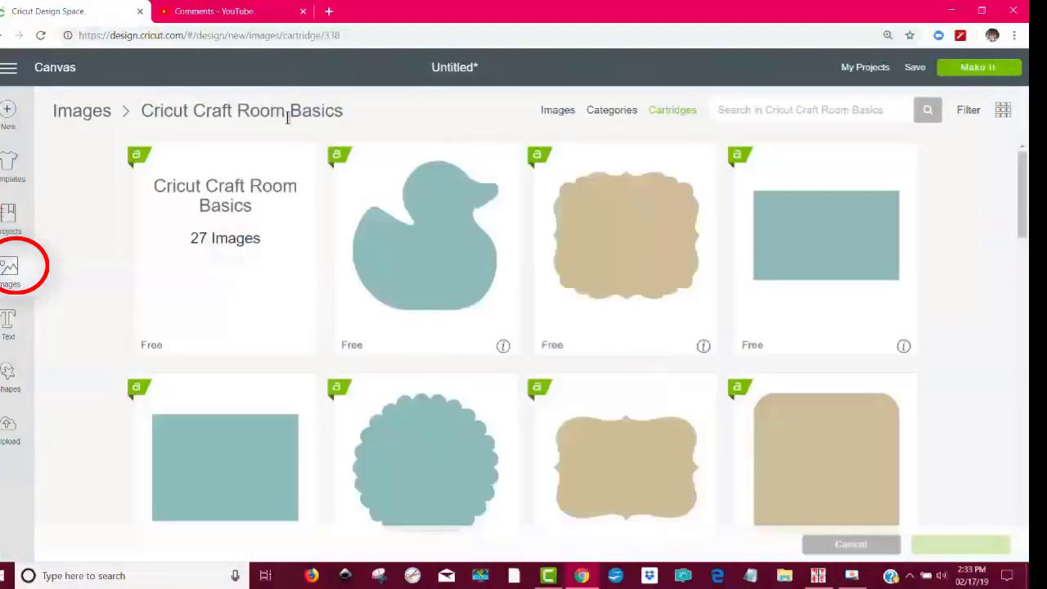
pyautogui.click(555, 116)
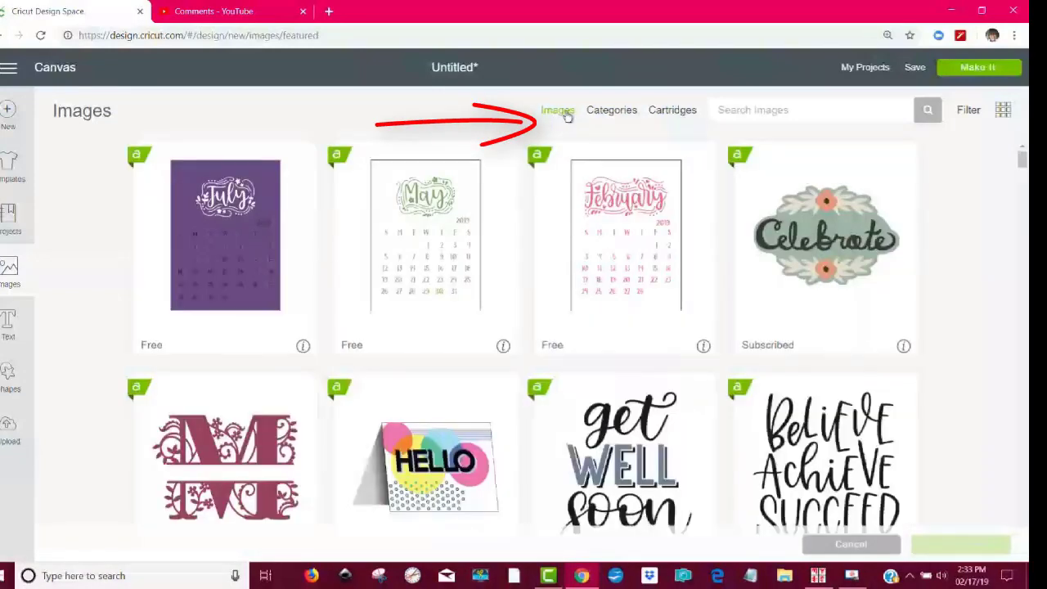
pyautogui.click(753, 109)
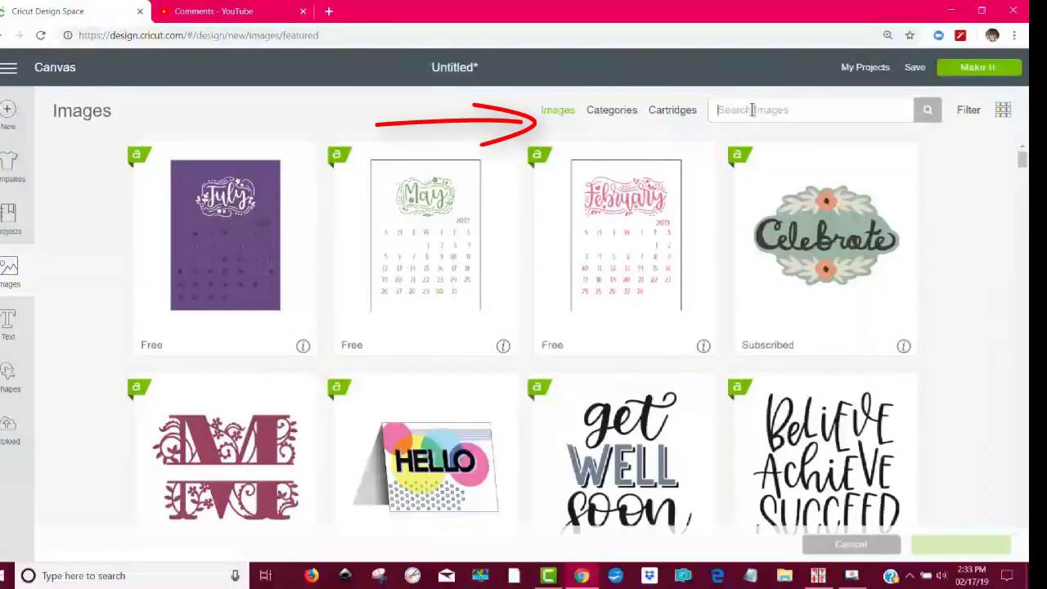
pyautogui.write('paw')
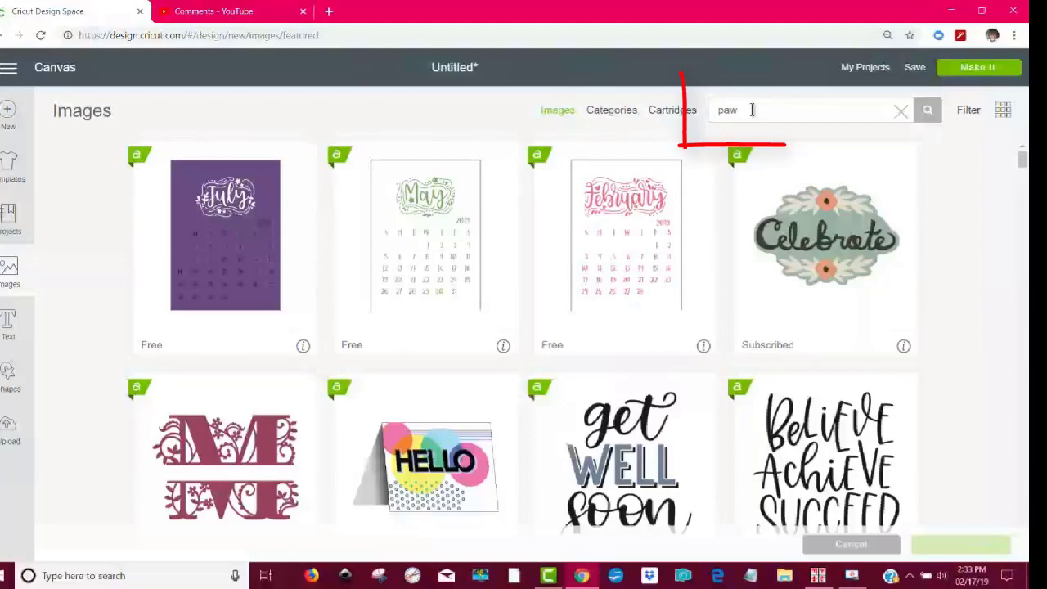
pyautogui.press('Return')
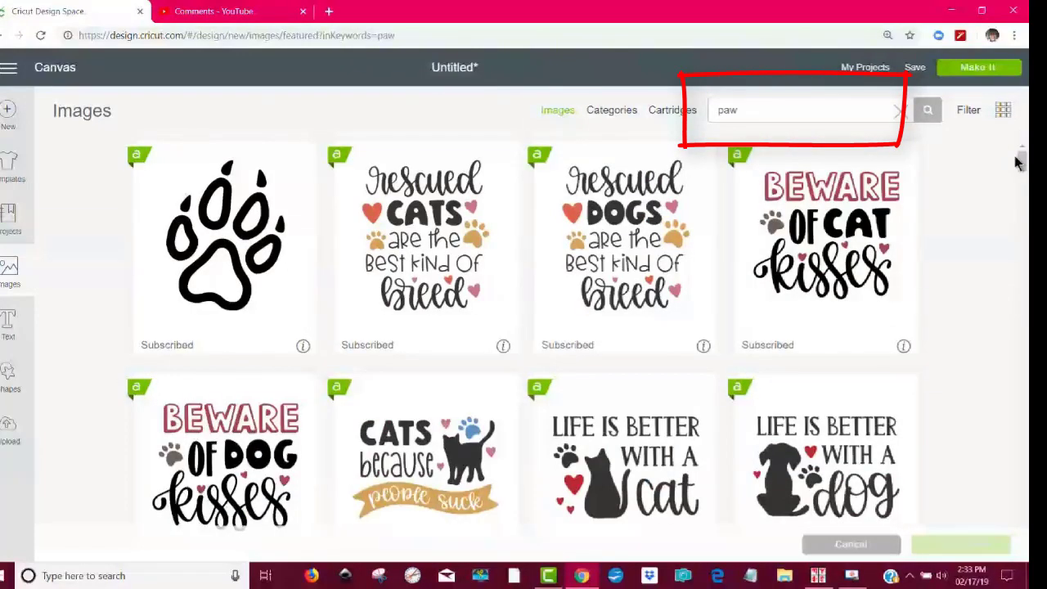
# Insert the Paw and Heart Border image and move it clear of the animals to about X 17.36, Y 2.86
pyautogui.moveTo(1025, 167); pyautogui.dragTo(1024, 209)
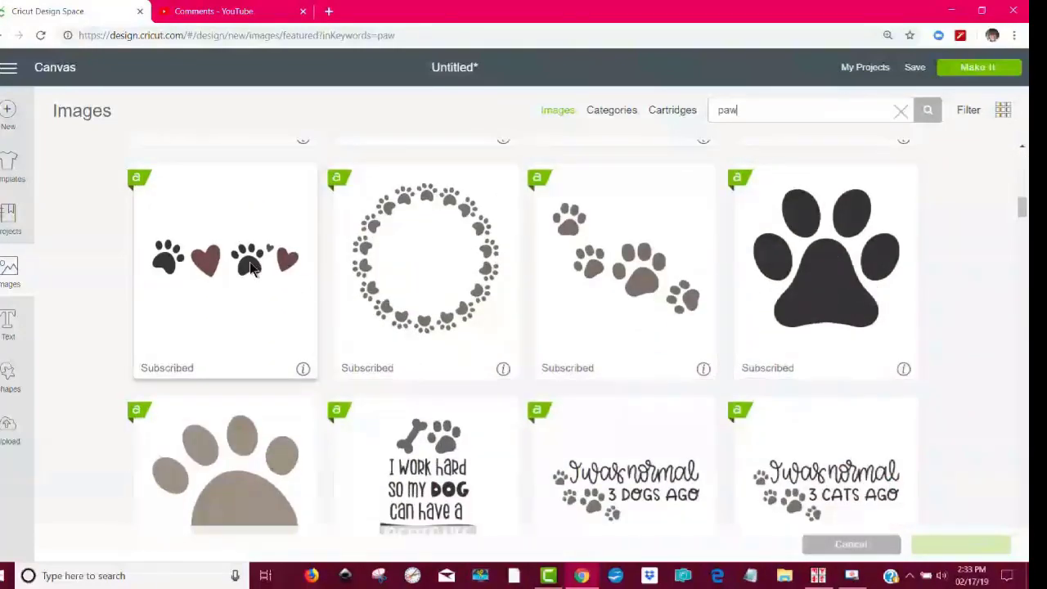
pyautogui.click(169, 267)
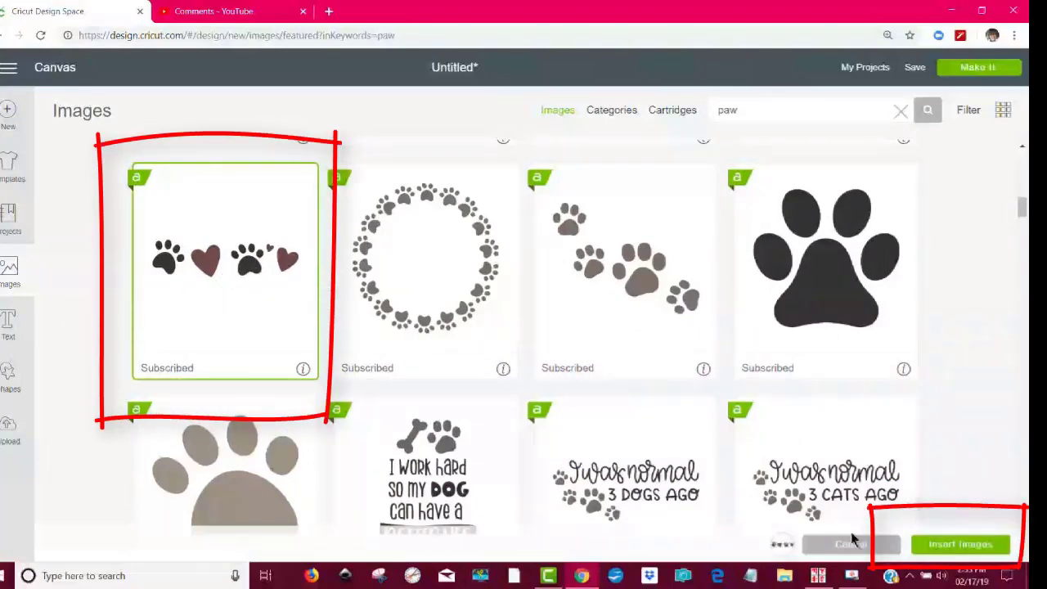
pyautogui.click(949, 546)
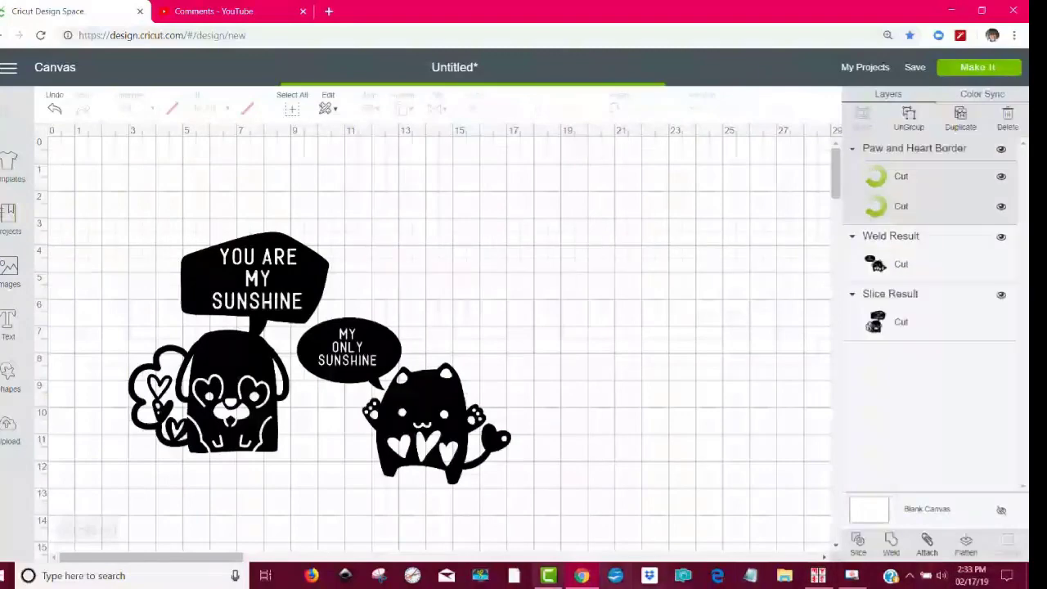
pyautogui.moveTo(217, 260)
pyautogui.mouseDown()
pyautogui.moveTo(630, 242)
pyautogui.moveTo(585, 245)
pyautogui.mouseUp()
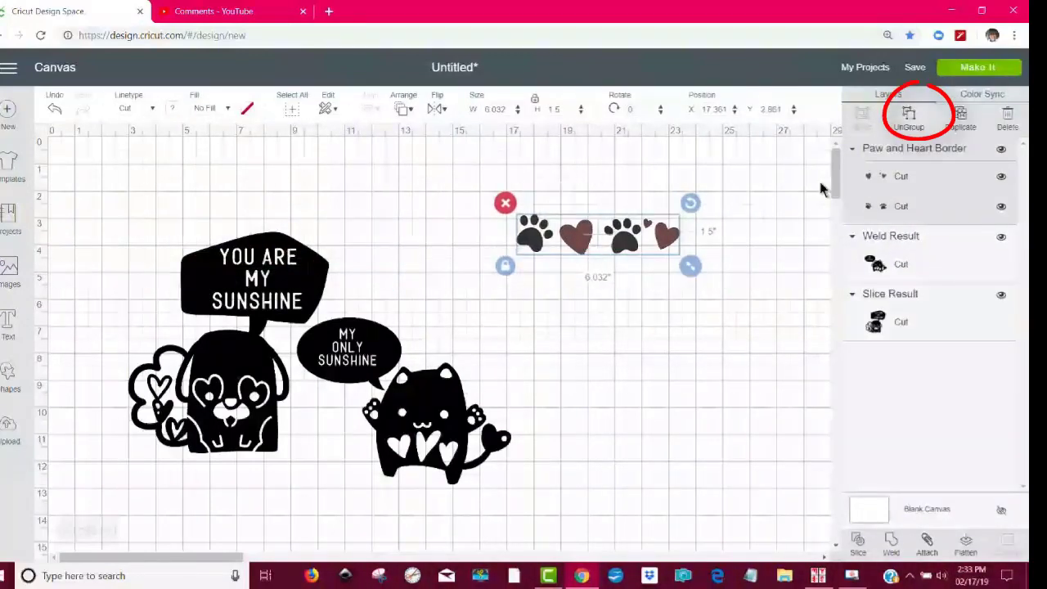
# Ungroup the Paw and Heart Border and move its two paw prints below the hearts to about X 19.56, Y 5.75
pyautogui.click(909, 117)
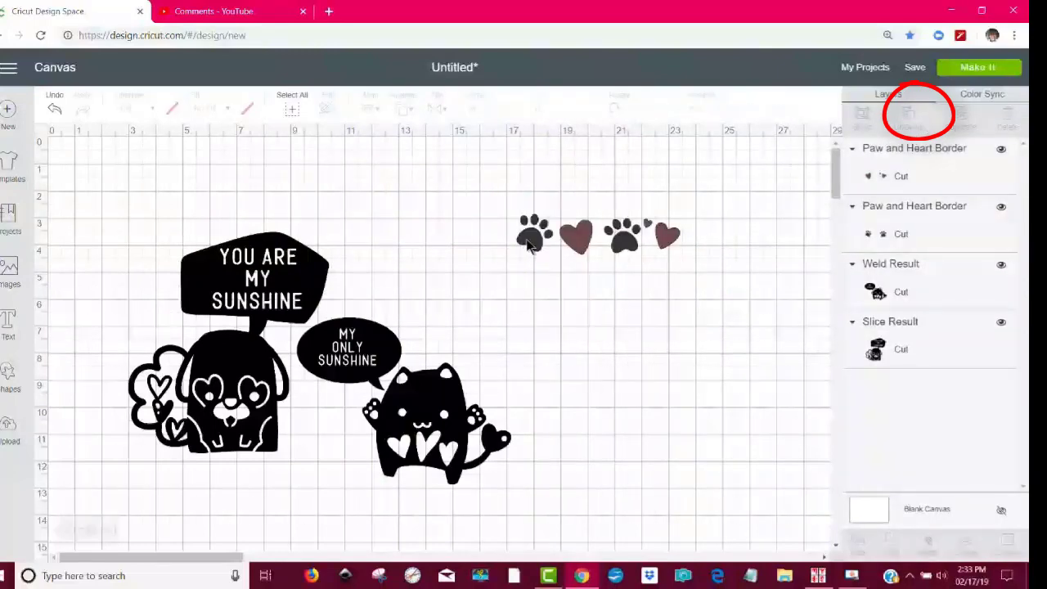
pyautogui.moveTo(528, 245); pyautogui.dragTo(628, 286)
pyautogui.moveTo(675, 309); pyautogui.dragTo(683, 324)
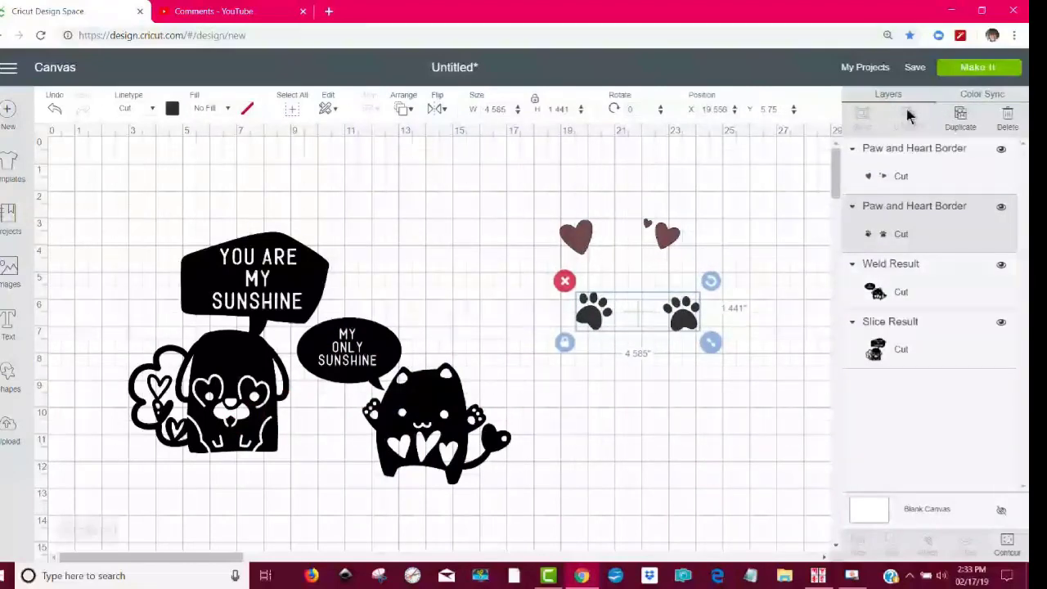
# Hide all contours of the second paw print in the paw pair so that only one paw print remains
pyautogui.moveTo(683, 317); pyautogui.dragTo(682, 333)
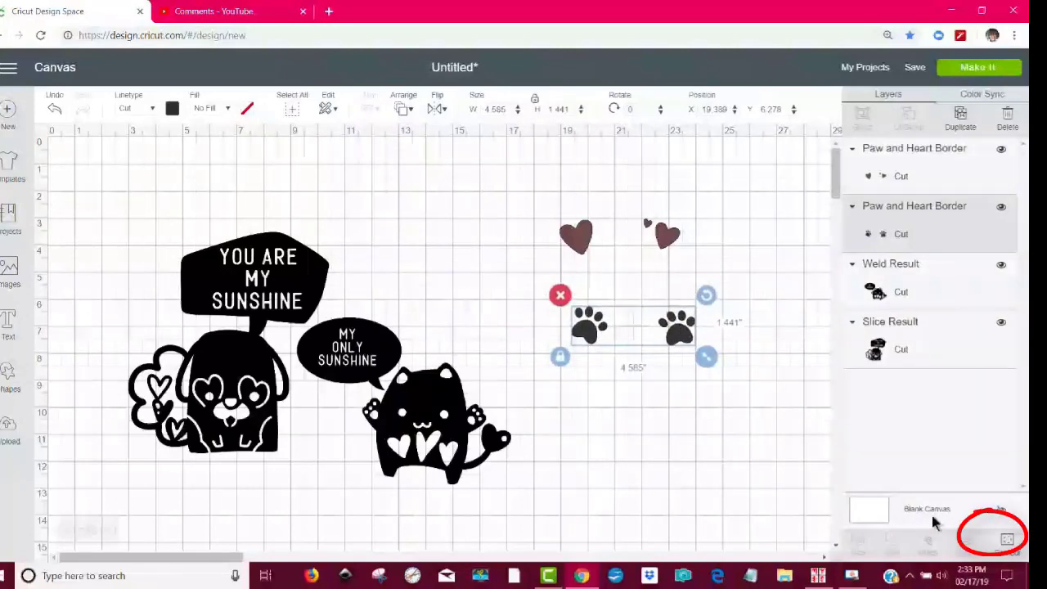
pyautogui.click(1008, 542)
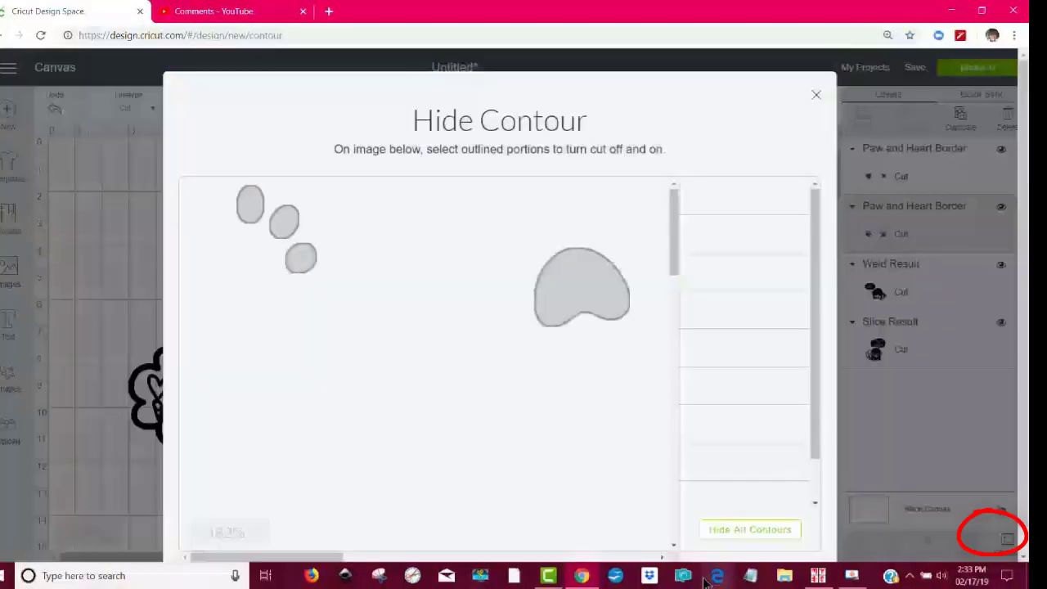
pyautogui.click(527, 245)
pyautogui.click(553, 223)
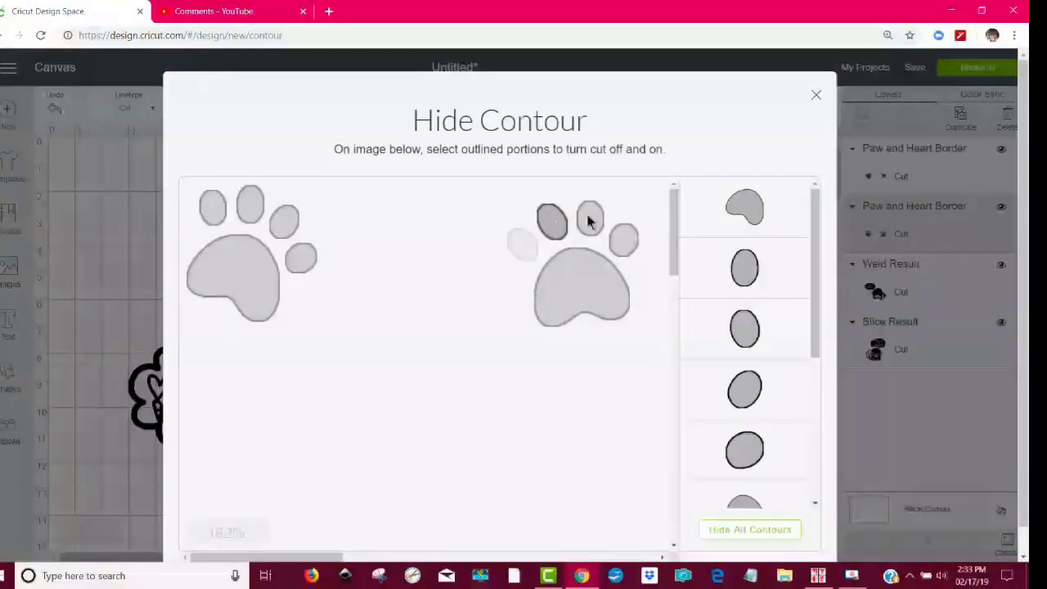
pyautogui.click(590, 219)
pyautogui.click(623, 240)
pyautogui.click(603, 281)
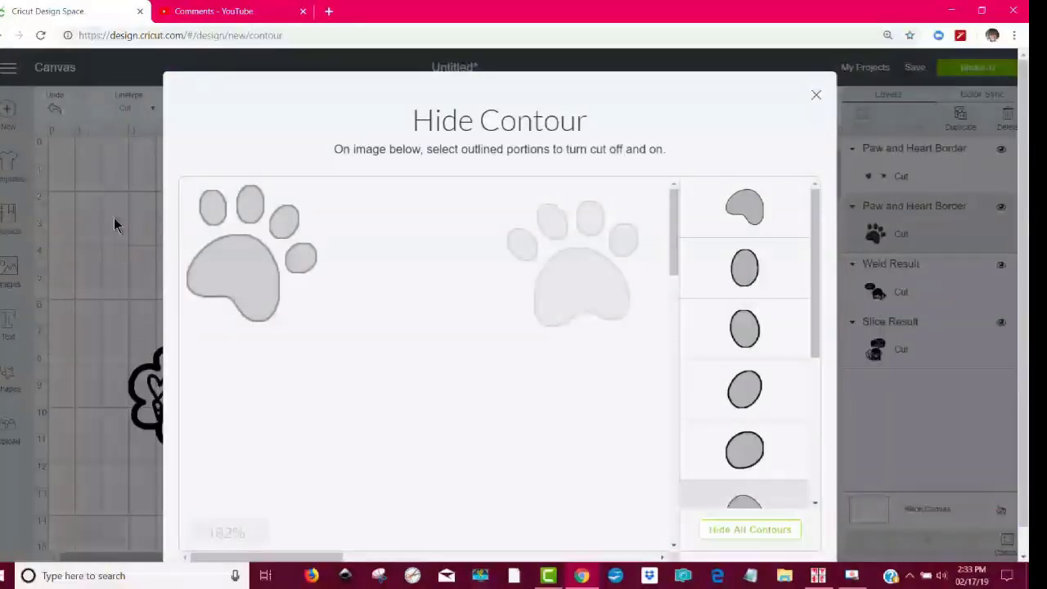
pyautogui.click(115, 224)
# Place the paw print at about X 11.639, Y 4.944 and add copies between the animals and above the dog's tail
pyautogui.moveTo(571, 323)
pyautogui.mouseDown()
pyautogui.moveTo(395, 393)
pyautogui.moveTo(344, 291)
pyautogui.moveTo(372, 293)
pyautogui.mouseUp()
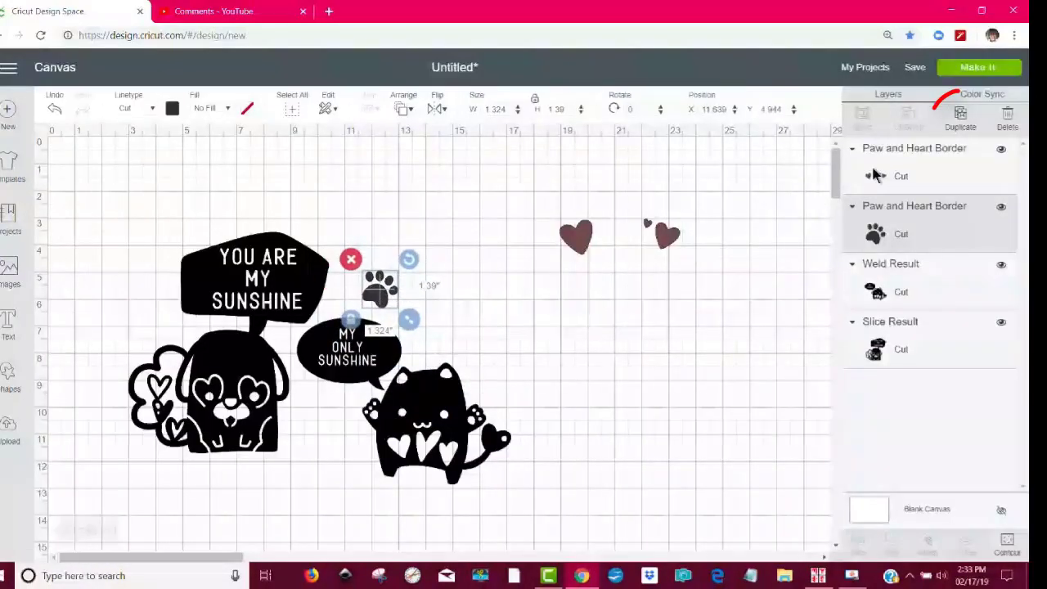
pyautogui.click(958, 117)
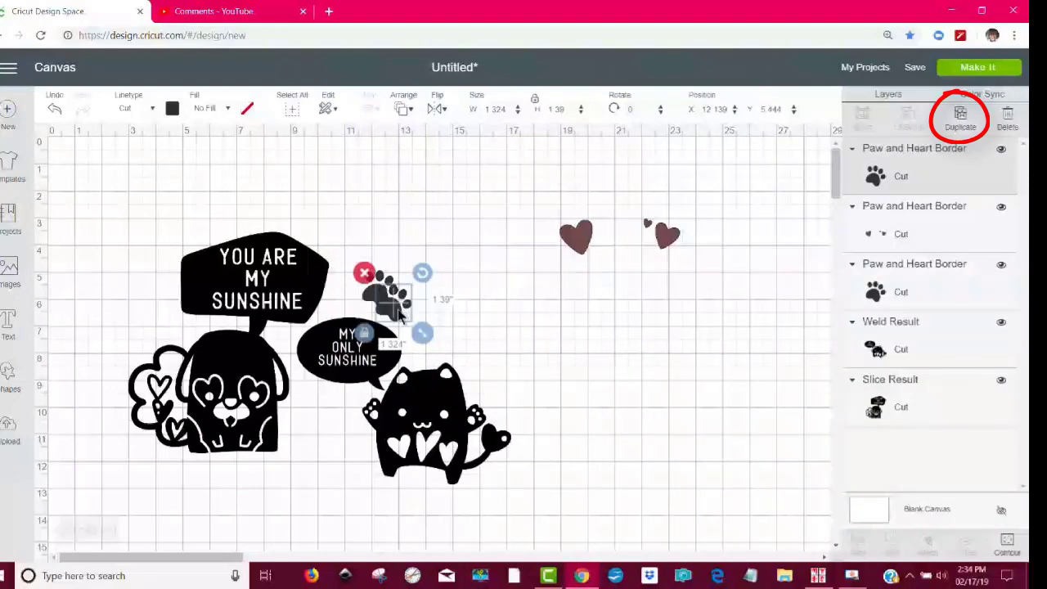
pyautogui.moveTo(391, 294); pyautogui.dragTo(333, 434)
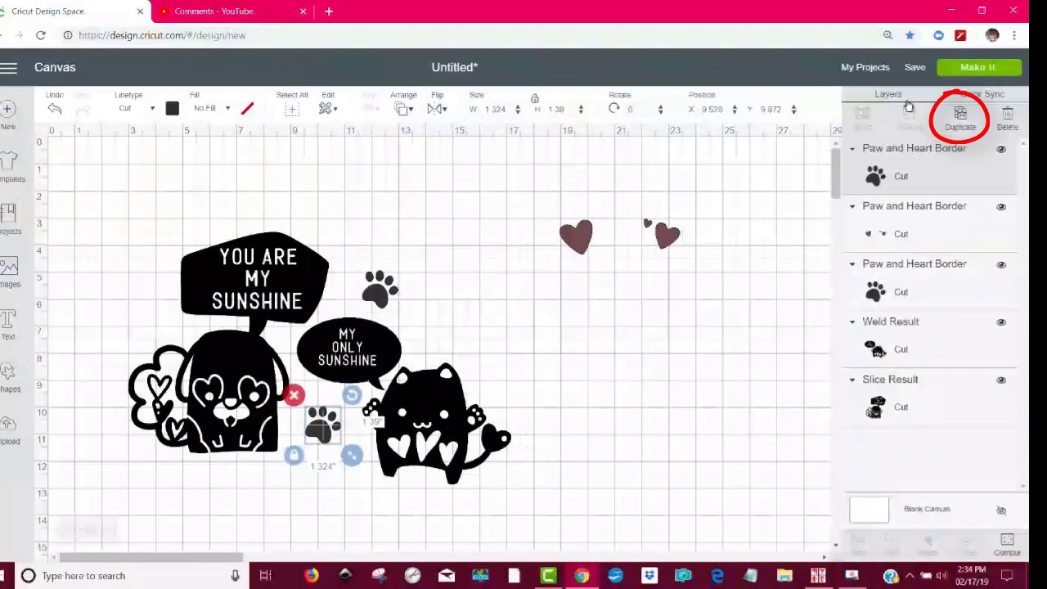
pyautogui.click(965, 123)
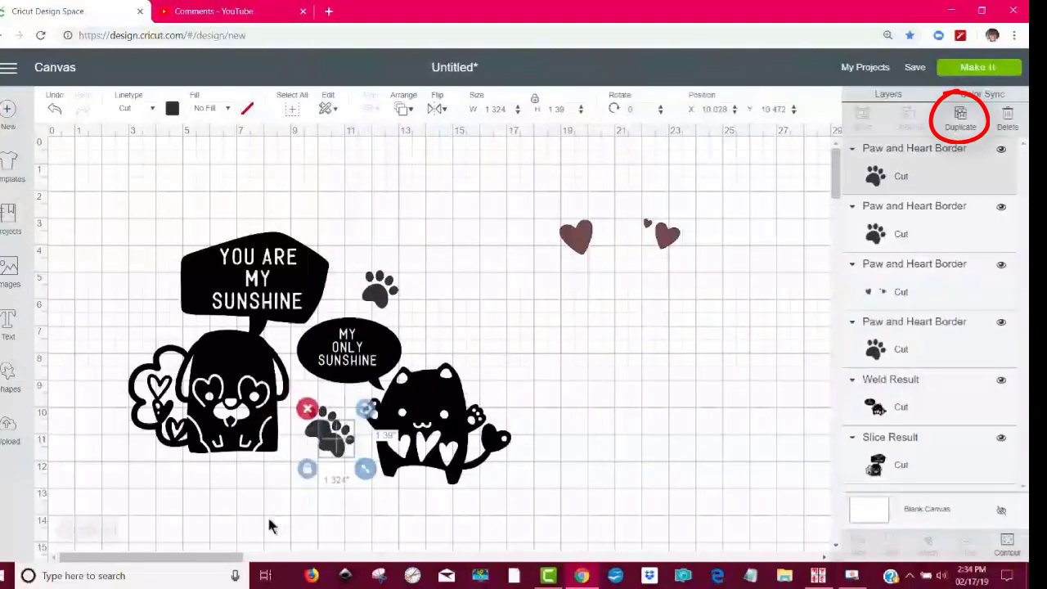
pyautogui.moveTo(320, 440); pyautogui.dragTo(137, 324)
pyautogui.click(525, 362)
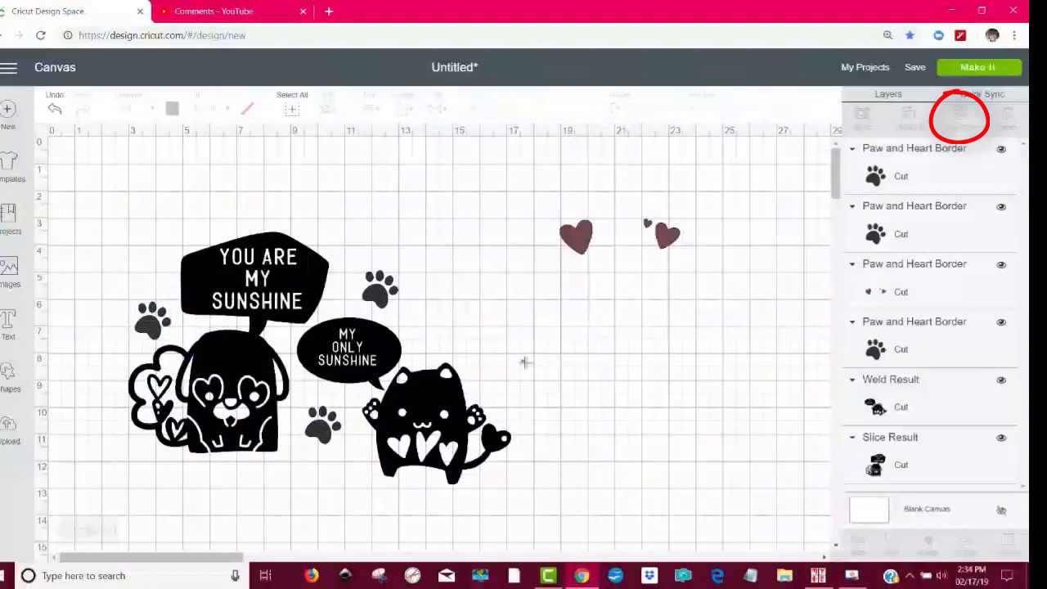
# Rotate the paw print above the dog's tail slightly counterclockwise
pyautogui.click(155, 319)
pyautogui.moveTo(176, 287); pyautogui.dragTo(138, 279)
pyautogui.click(432, 321)
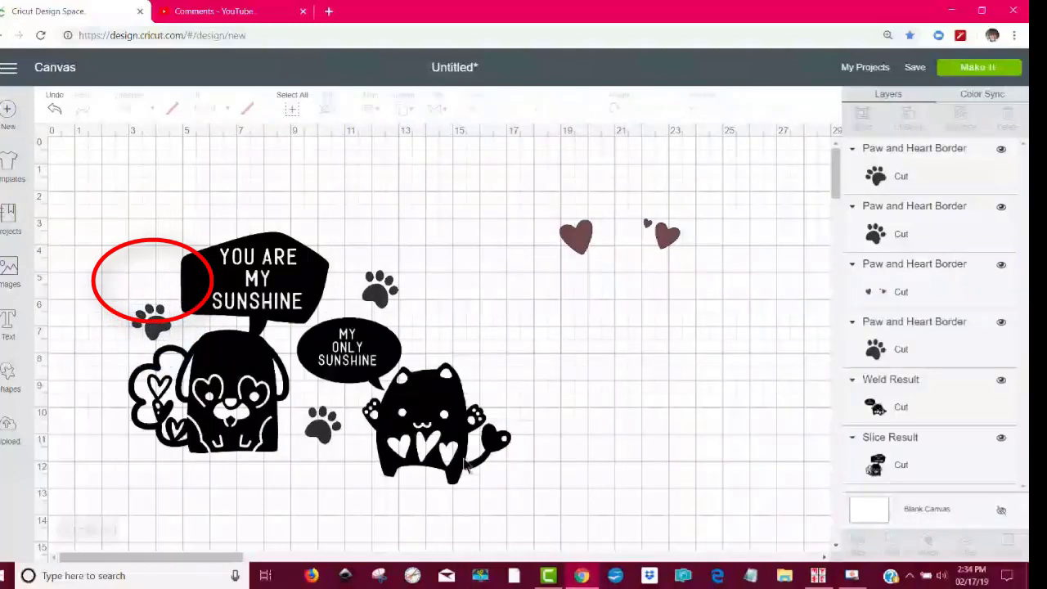
# Move the paw print between the animals above the cat's head to about X 13.573, Y 6.695, rotated about 31.59 degrees
pyautogui.click(321, 427)
pyautogui.moveTo(321, 431); pyautogui.dragTo(453, 341)
pyautogui.moveTo(479, 306); pyautogui.dragTo(441, 348)
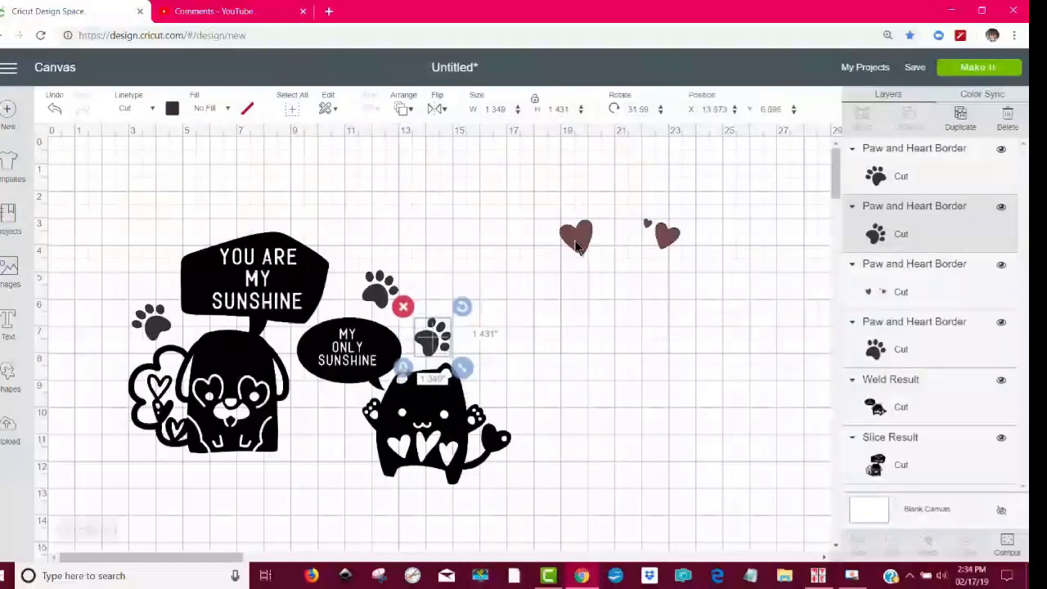
# Hide the contours of the smallest heart and the heart beside it, leaving only the single large heart
pyautogui.moveTo(572, 255); pyautogui.dragTo(250, 504)
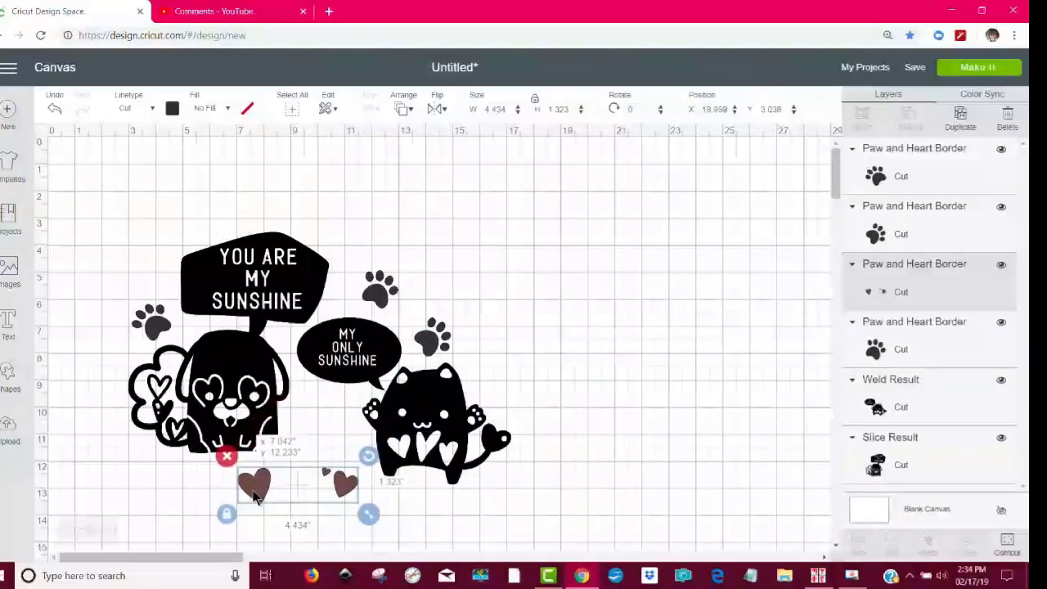
pyautogui.moveTo(344, 490); pyautogui.dragTo(656, 220)
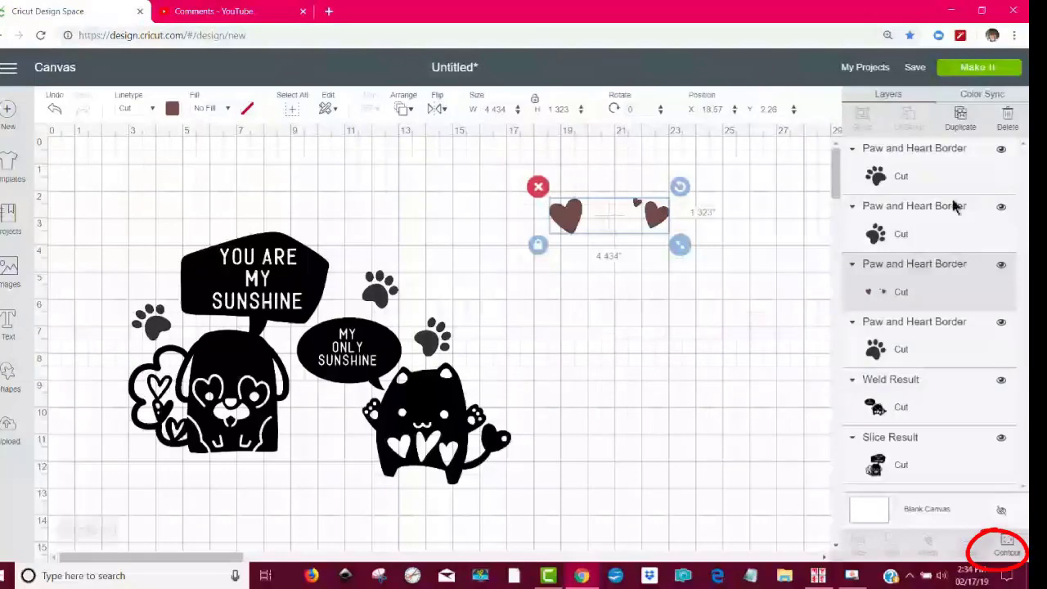
pyautogui.click(1004, 550)
pyautogui.click(600, 249)
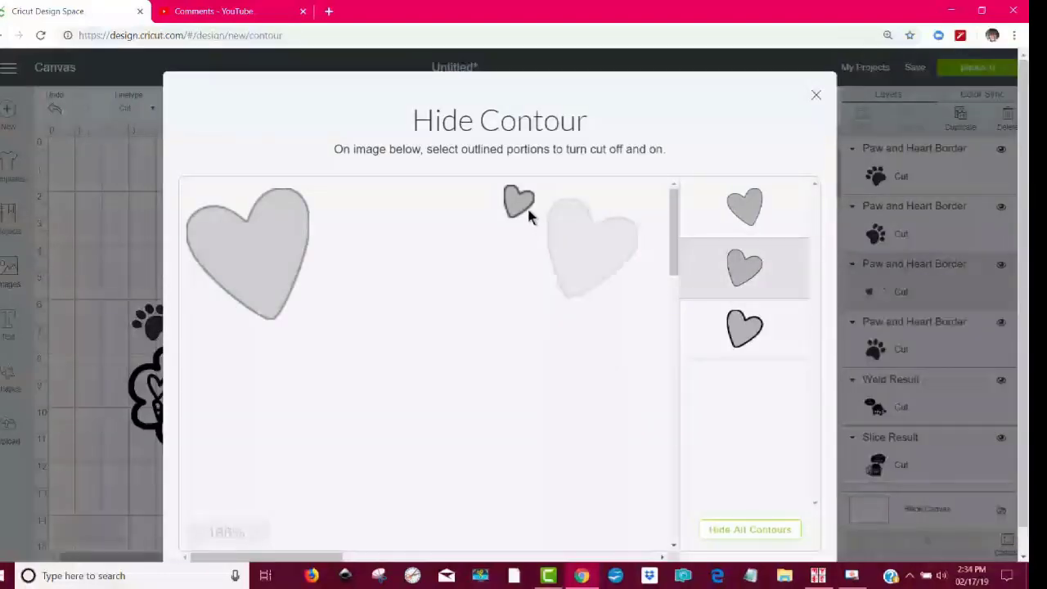
pyautogui.click(521, 205)
pyautogui.click(110, 158)
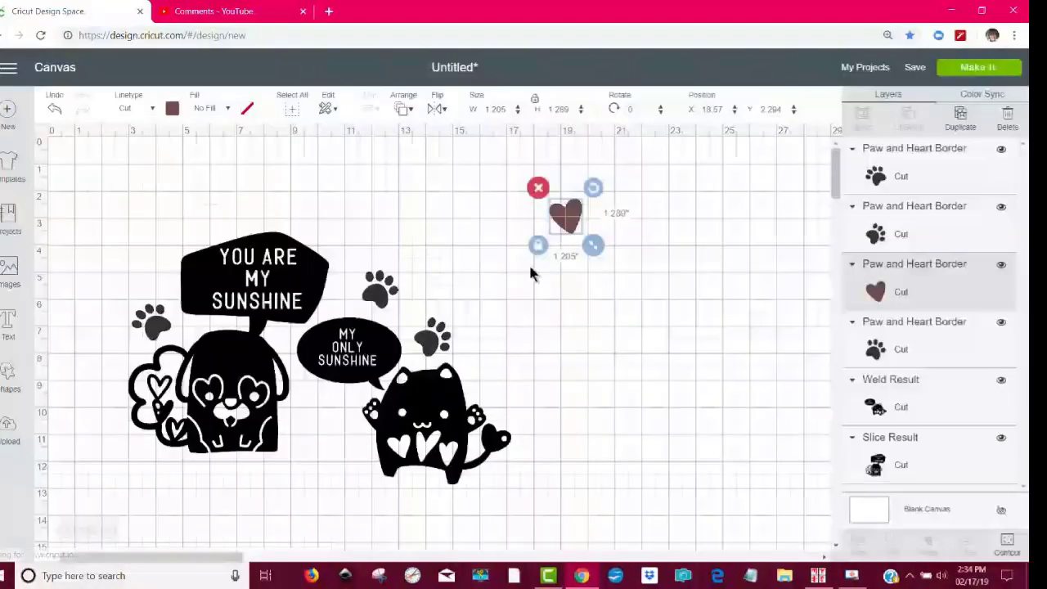
# Try the heart between the animals and, at about 0.801 by 0.818 inches, beside the dog's tail, and delete it
pyautogui.moveTo(568, 224); pyautogui.dragTo(323, 432)
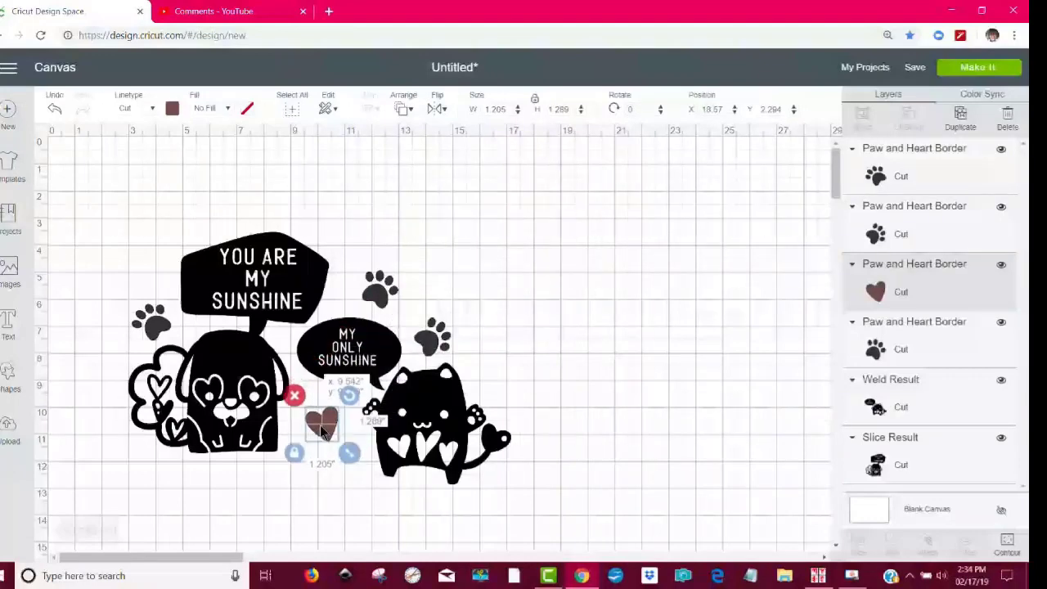
pyautogui.moveTo(350, 397); pyautogui.dragTo(332, 387)
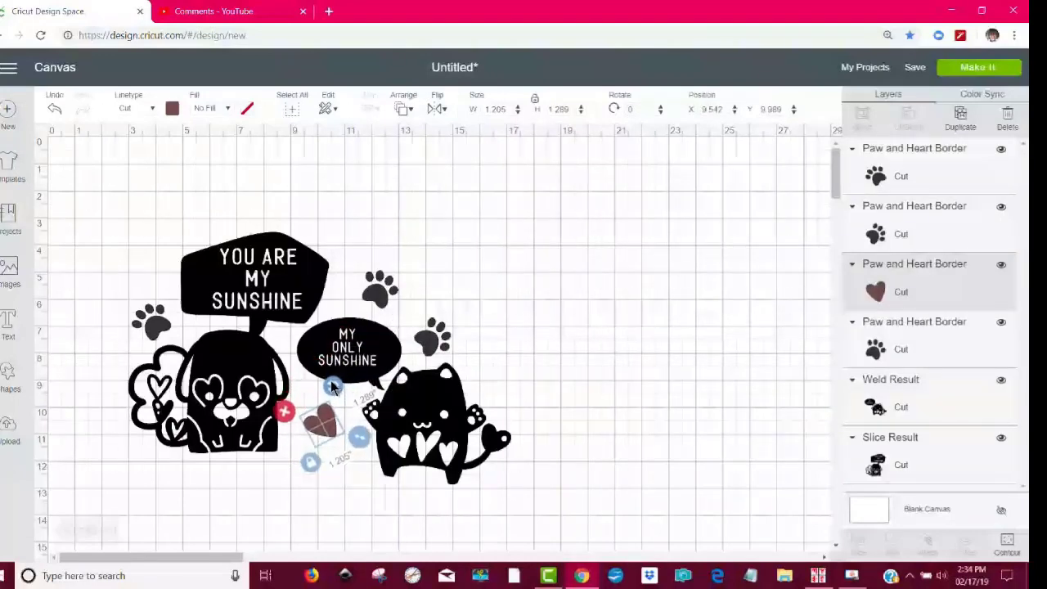
pyautogui.moveTo(326, 435); pyautogui.dragTo(140, 474)
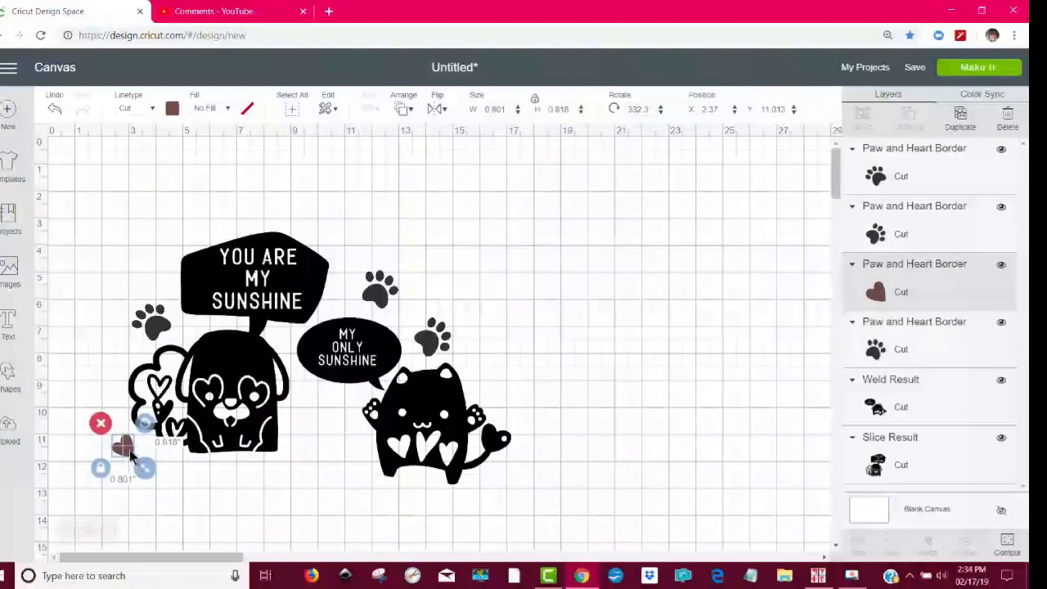
pyautogui.click(101, 423)
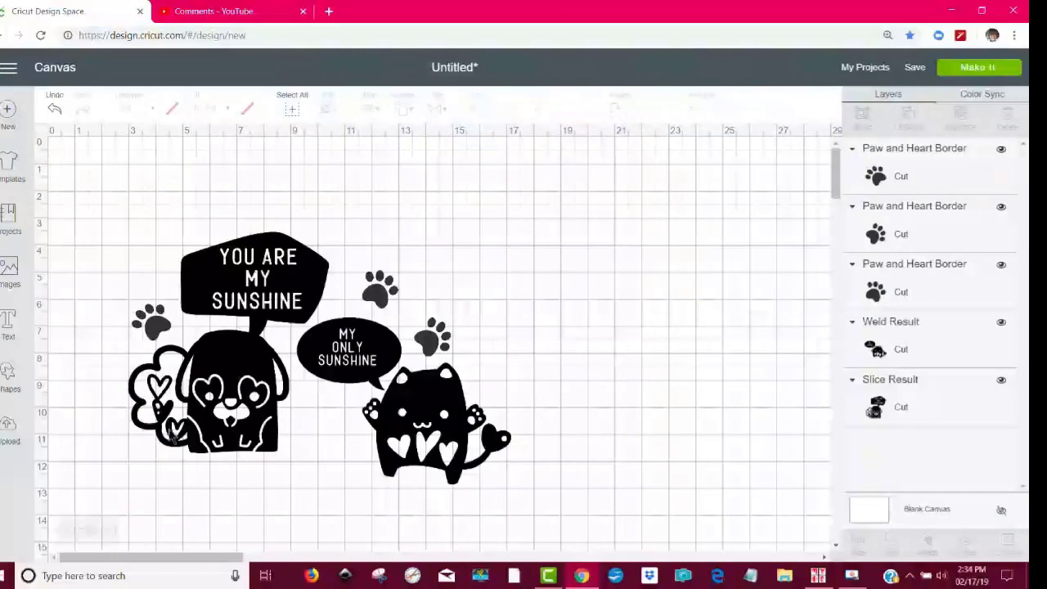
# Add two copies of the paw print above the cat between the animals, the lower one at about X 8.767, Y 10.861
pyautogui.click(439, 342)
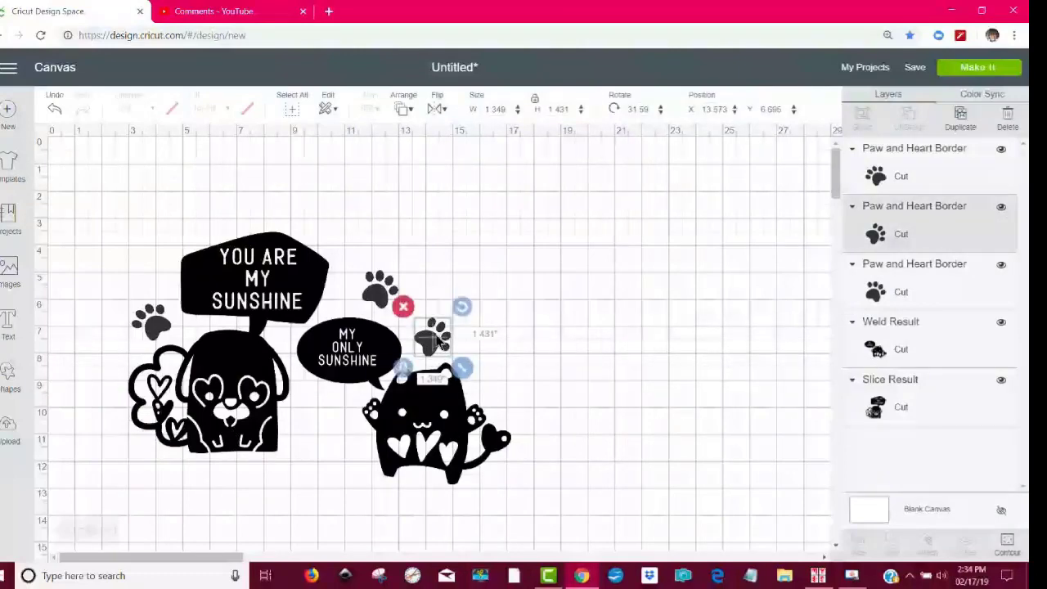
pyautogui.click(957, 119)
pyautogui.moveTo(432, 348); pyautogui.dragTo(303, 459)
pyautogui.click(606, 300)
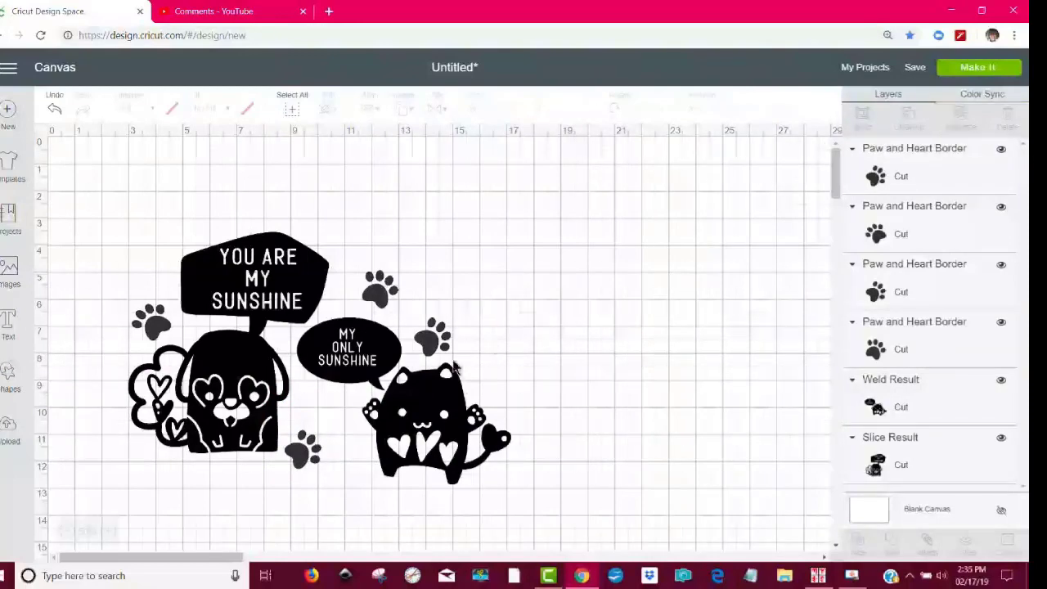
pyautogui.click(315, 461)
pyautogui.click(961, 118)
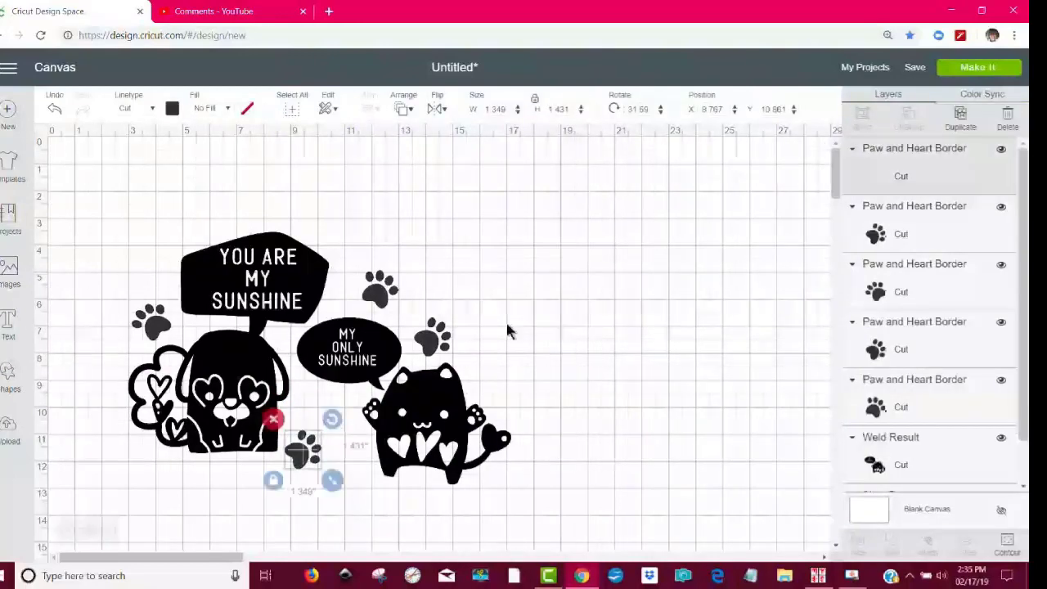
pyautogui.moveTo(329, 463); pyautogui.dragTo(334, 414)
pyautogui.click(639, 319)
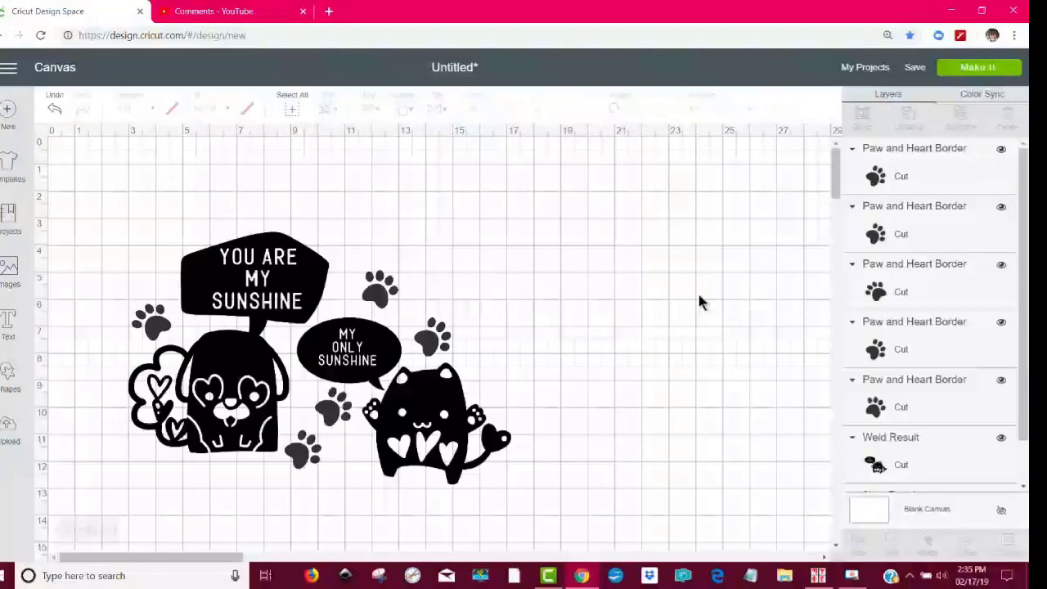
# Weld the dog, cat and all paw prints into one image and move it to about X 0.444, Y 0.557
pyautogui.moveTo(573, 492); pyautogui.dragTo(79, 201)
pyautogui.click(893, 545)
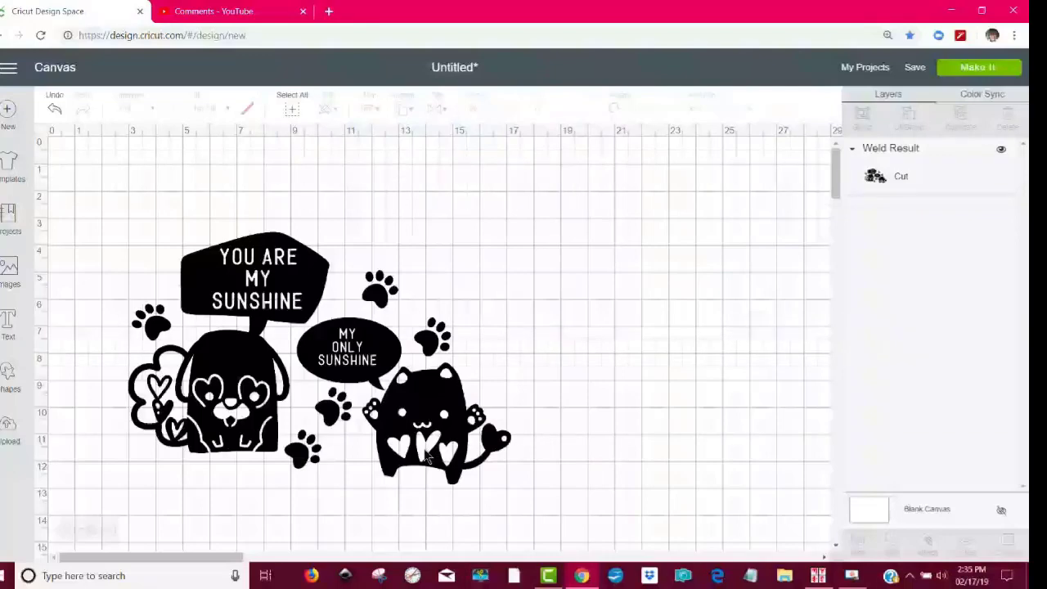
pyautogui.moveTo(426, 458); pyautogui.dragTo(353, 376)
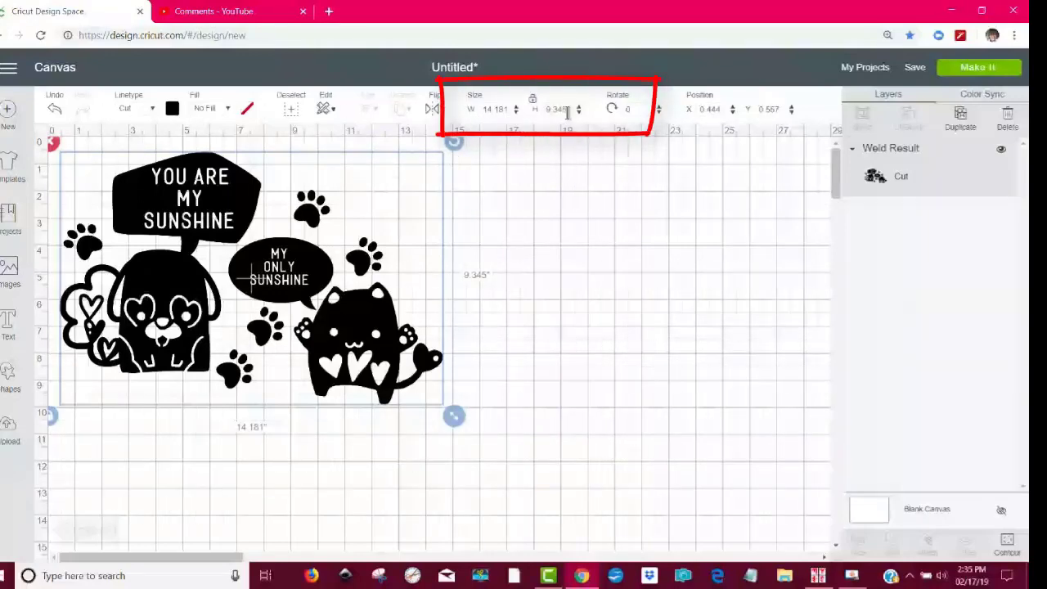
# Set the welded design's width to 8.75 inches and nudge it to about X 0.667, Y 0.78
pyautogui.doubleClick(510, 108)
pyautogui.write('8.75')
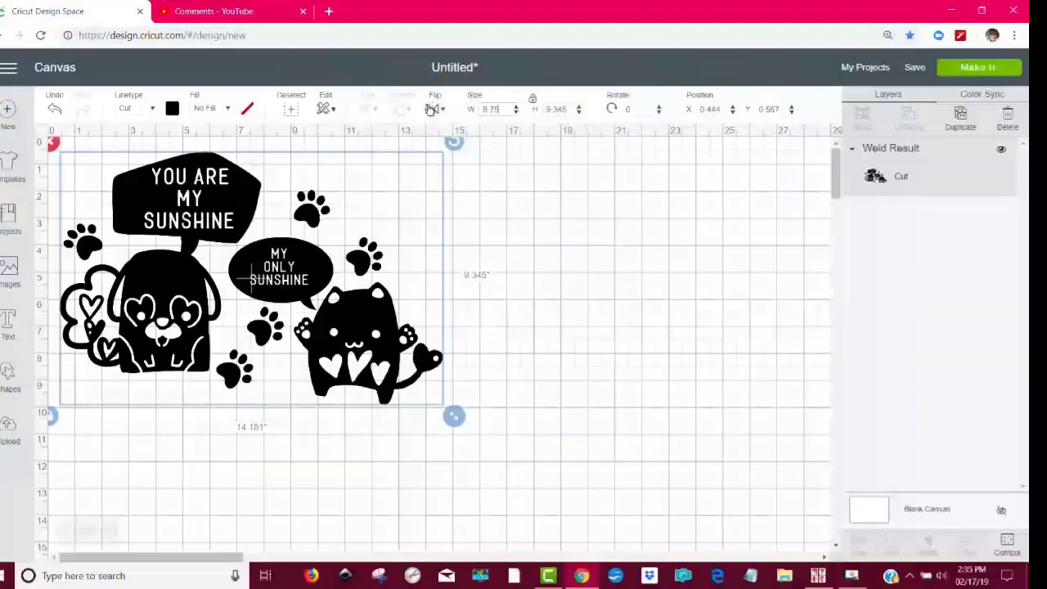
pyautogui.press('Return')
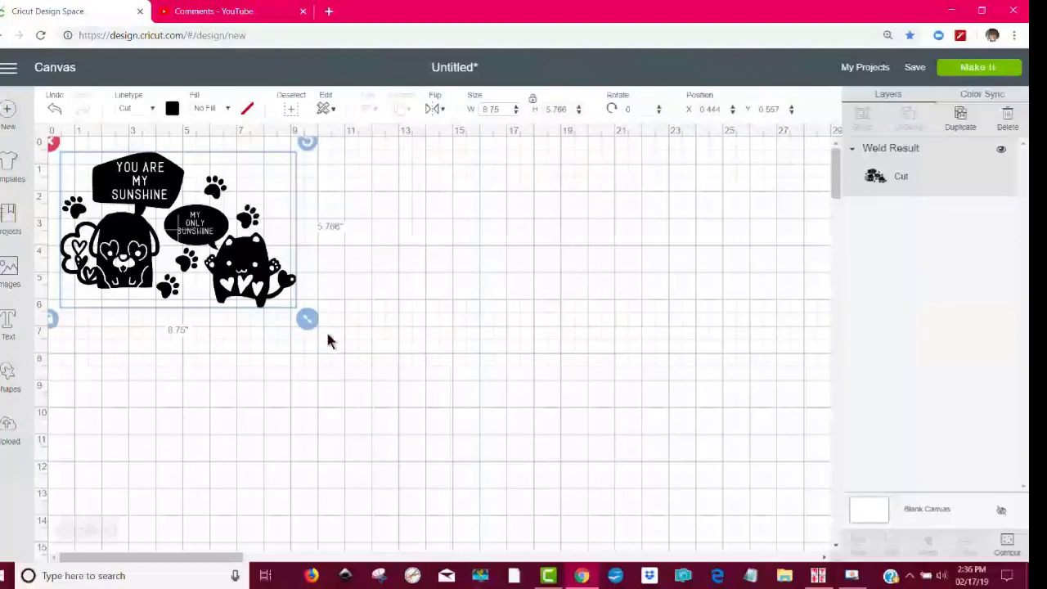
pyautogui.moveTo(249, 283)
pyautogui.mouseDown()
pyautogui.moveTo(264, 292)
pyautogui.moveTo(255, 285)
pyautogui.mouseUp()
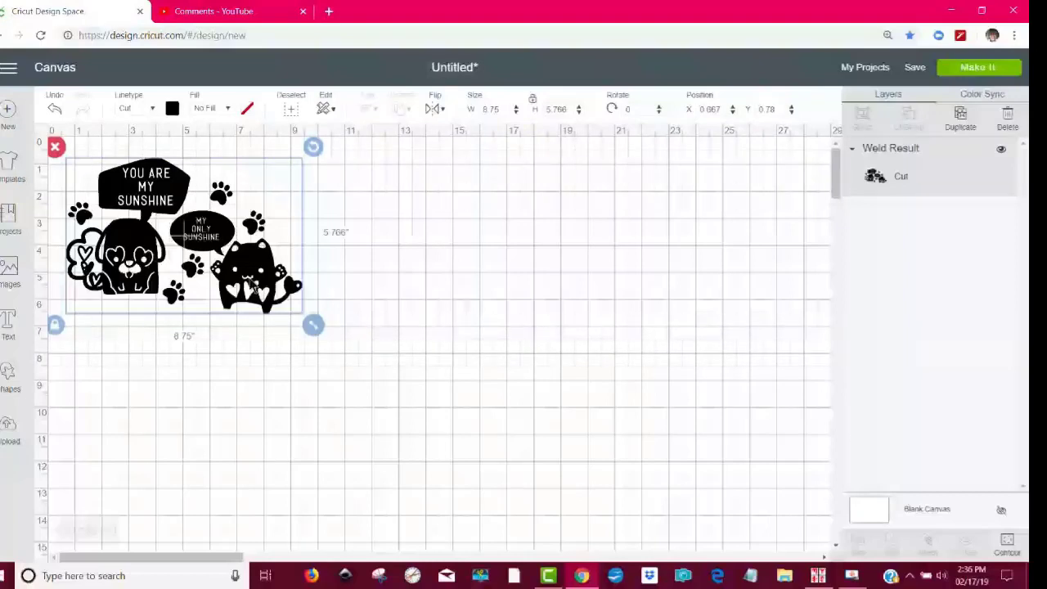
# Send the design on to cutting with the ExploreAir2 Bluetooth machine and the Everyday Iron-On material
pyautogui.click(980, 70)
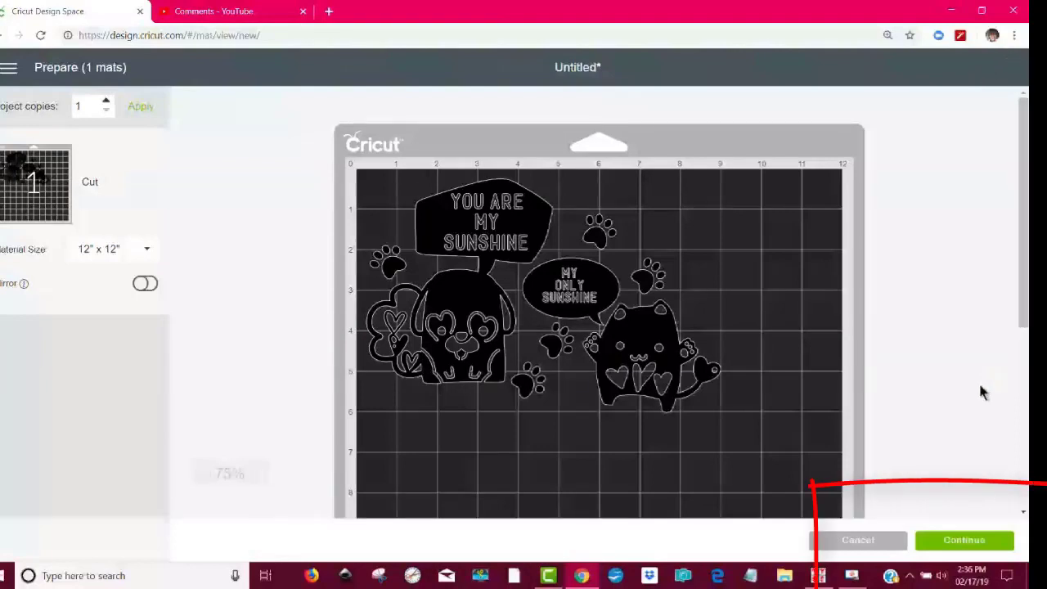
pyautogui.click(973, 543)
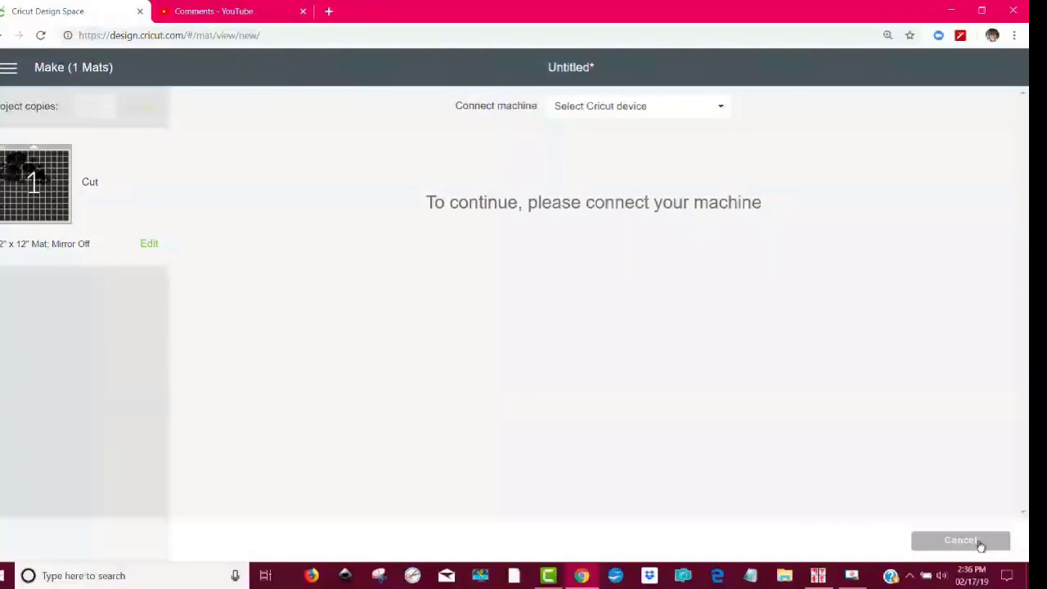
pyautogui.click(664, 106)
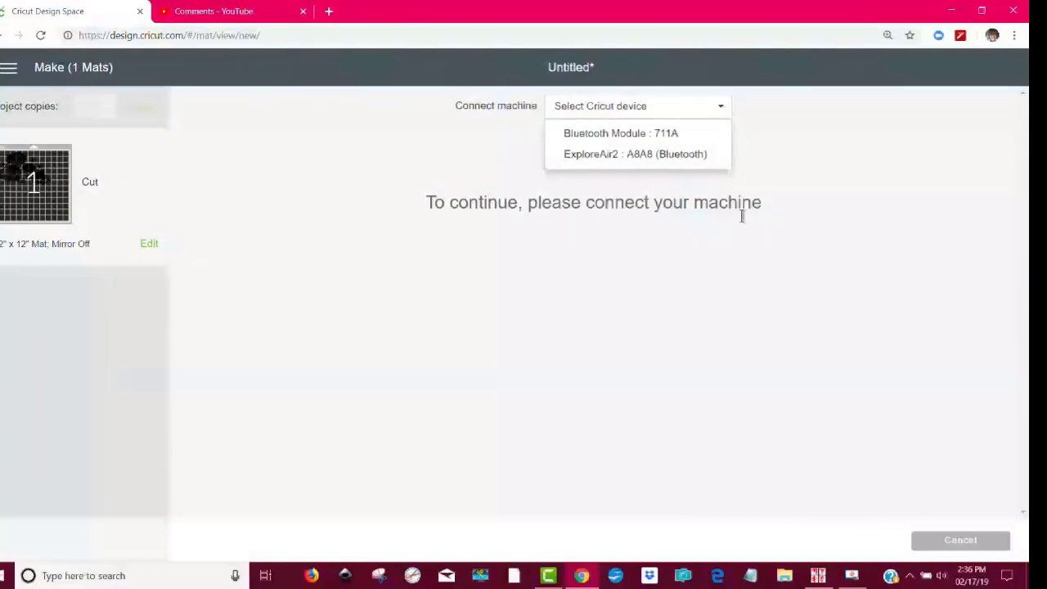
pyautogui.click(649, 164)
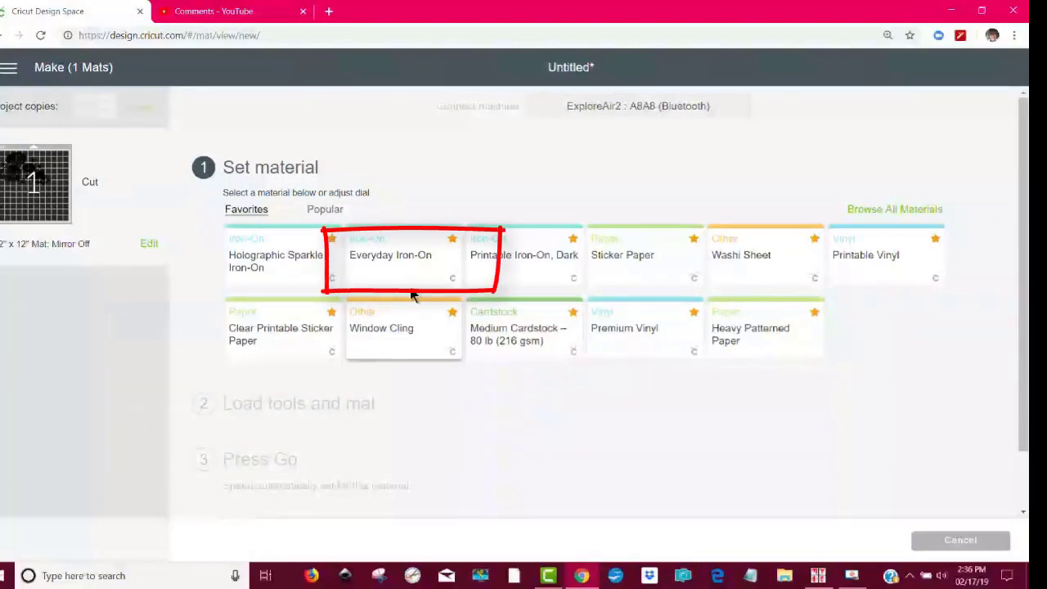
pyautogui.click(403, 266)
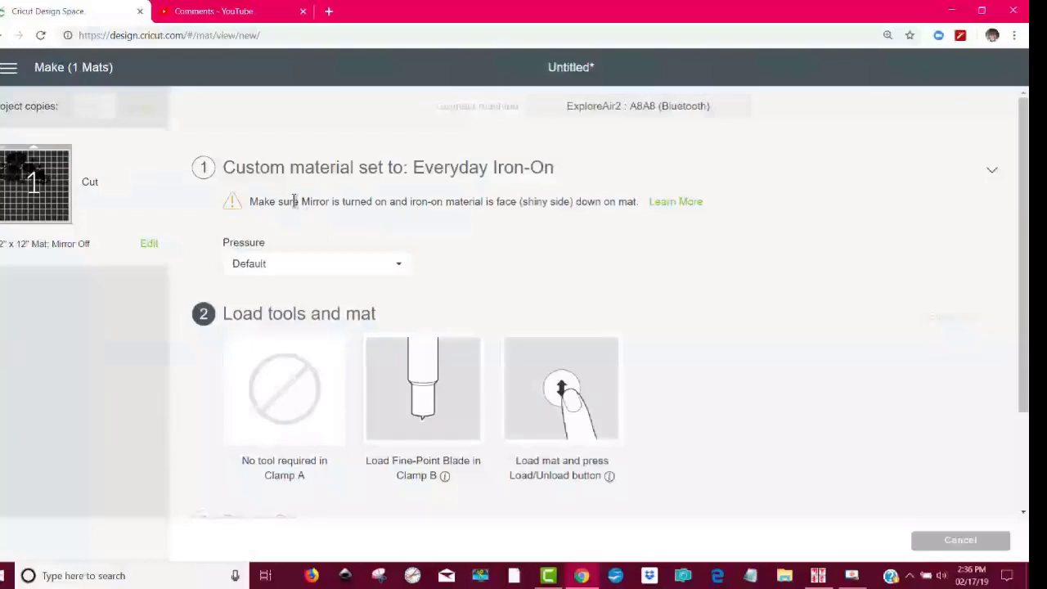
# Turn on Mirror for the 12 by 12 inch mat and save the mat changes
pyautogui.moveTo(284, 201); pyautogui.dragTo(474, 211)
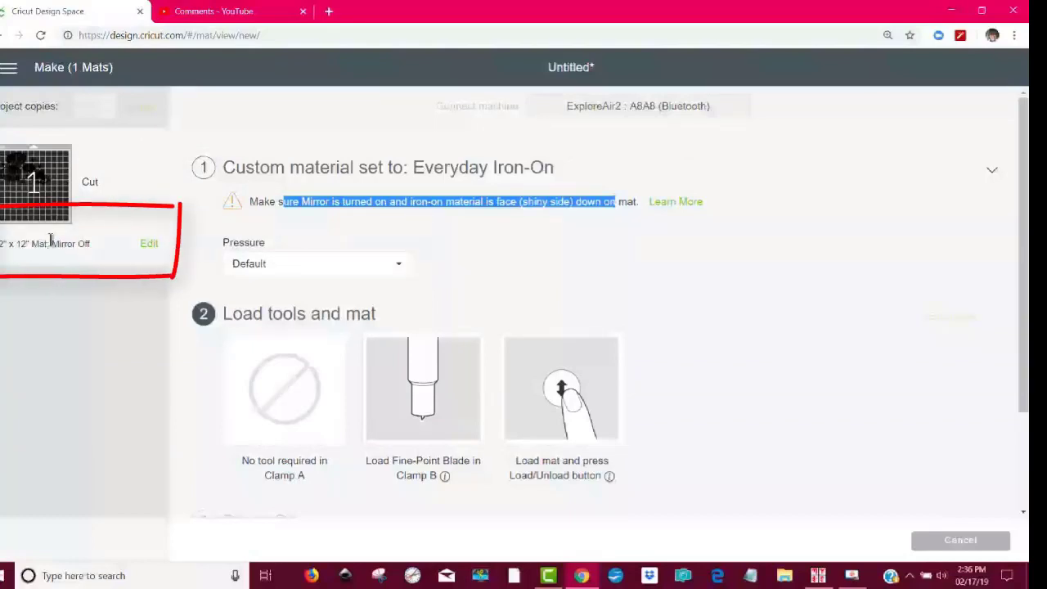
pyautogui.moveTo(51, 243); pyautogui.dragTo(90, 256)
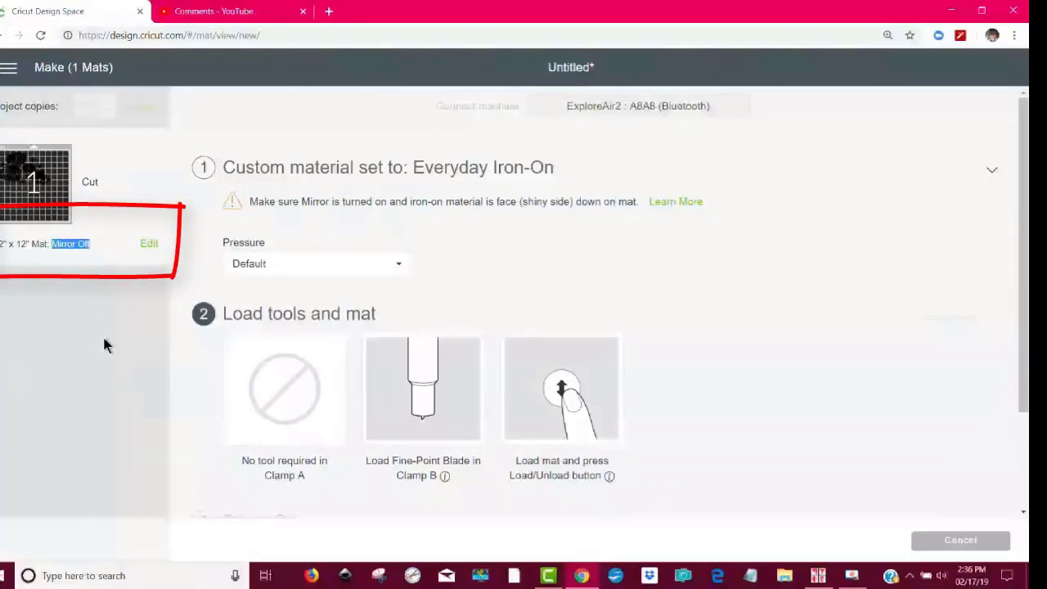
pyautogui.click(151, 247)
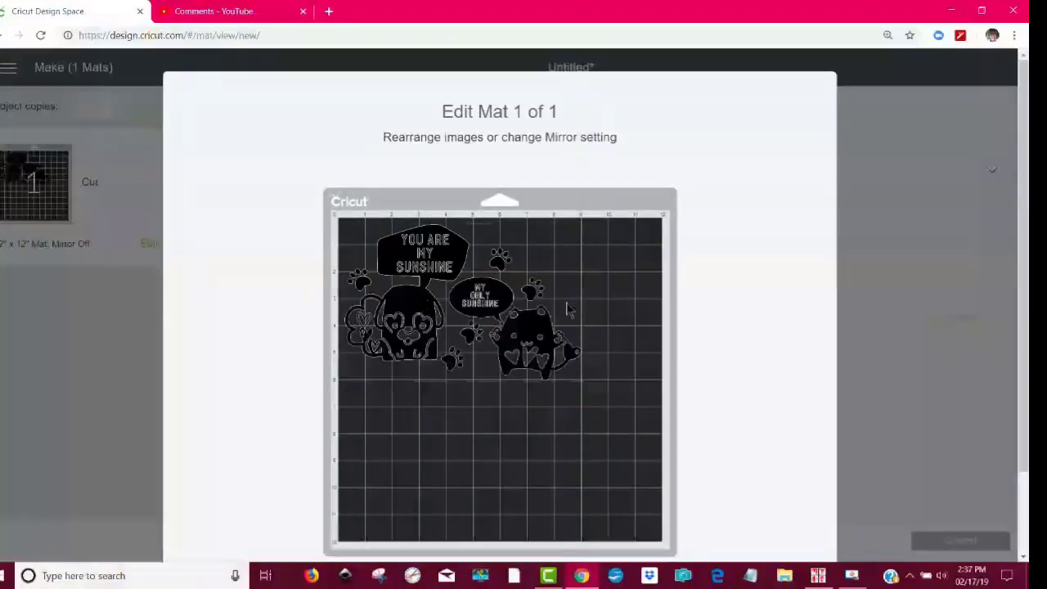
pyautogui.scroll(-2, 810, 257)
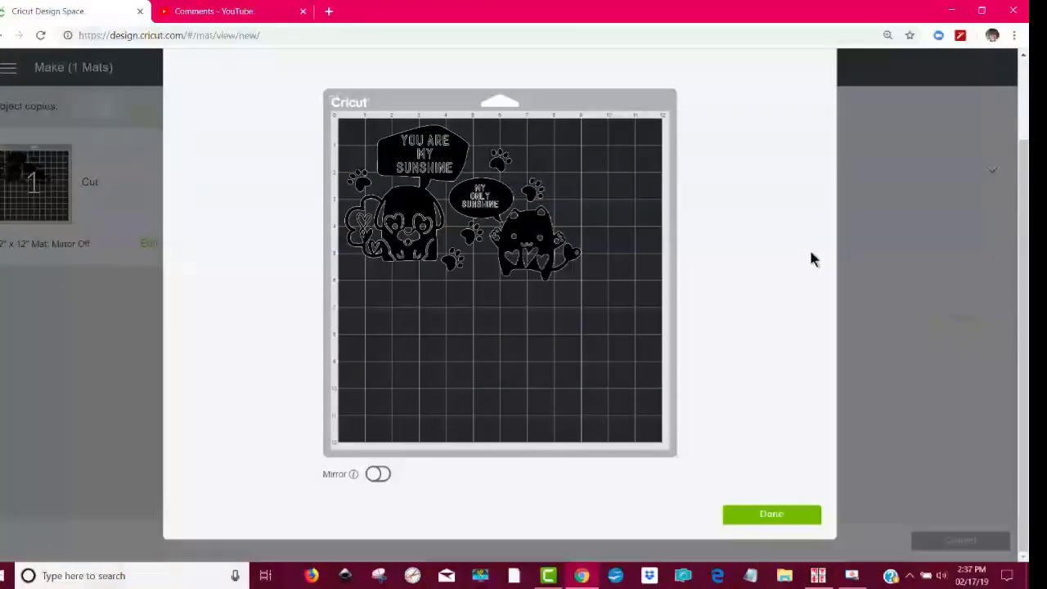
pyautogui.moveTo(350, 476); pyautogui.dragTo(325, 476)
pyautogui.click(317, 477)
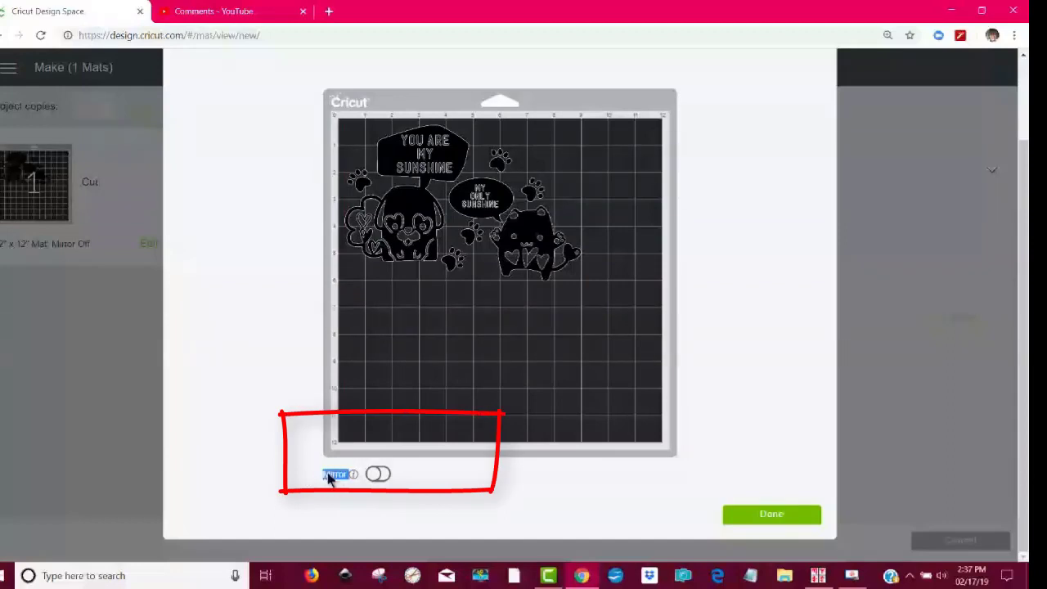
pyautogui.click(328, 480)
pyautogui.click(380, 475)
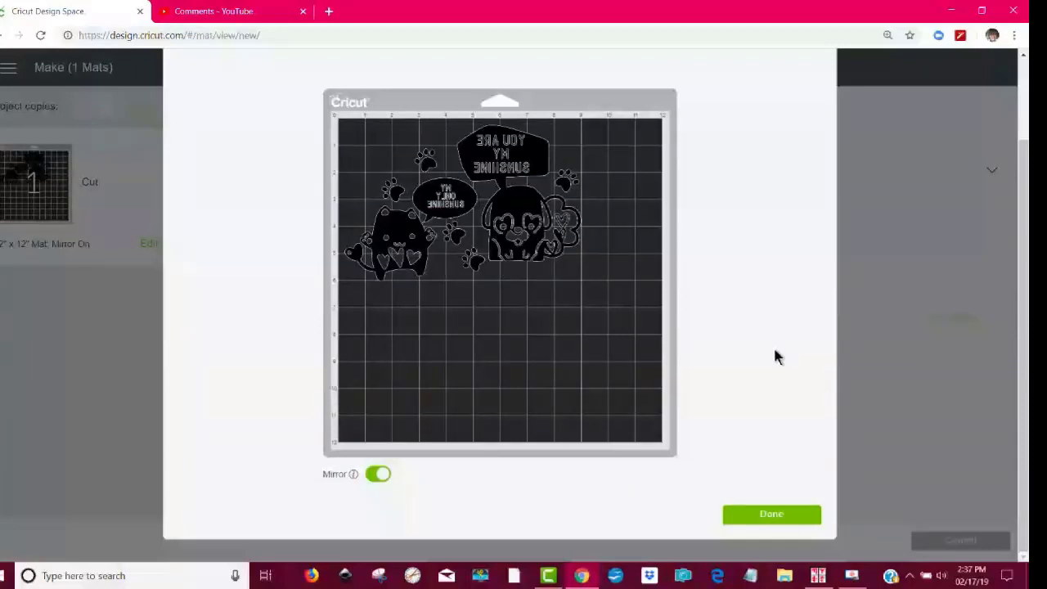
pyautogui.click(758, 516)
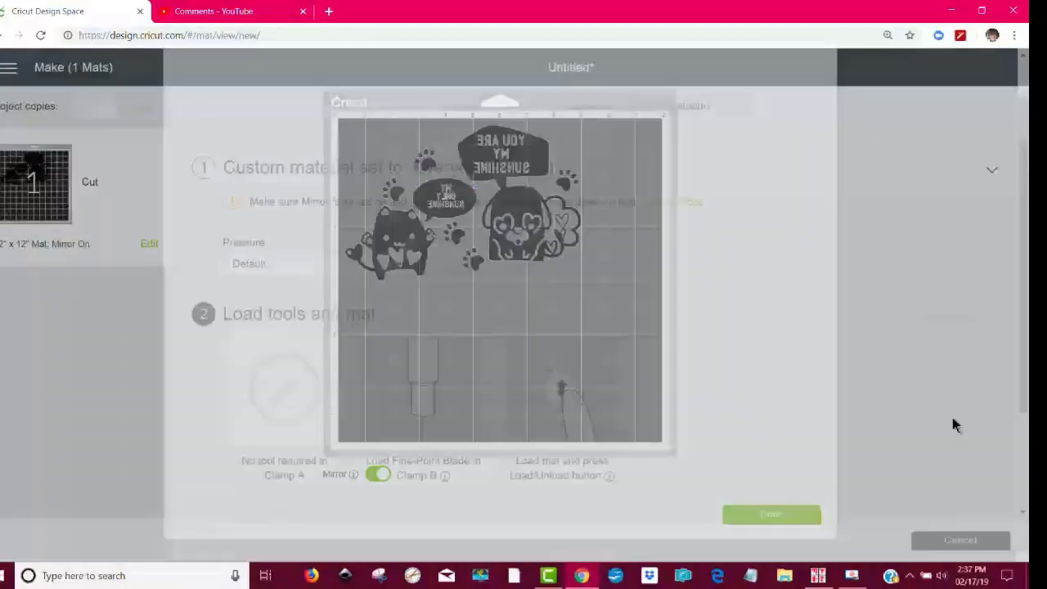